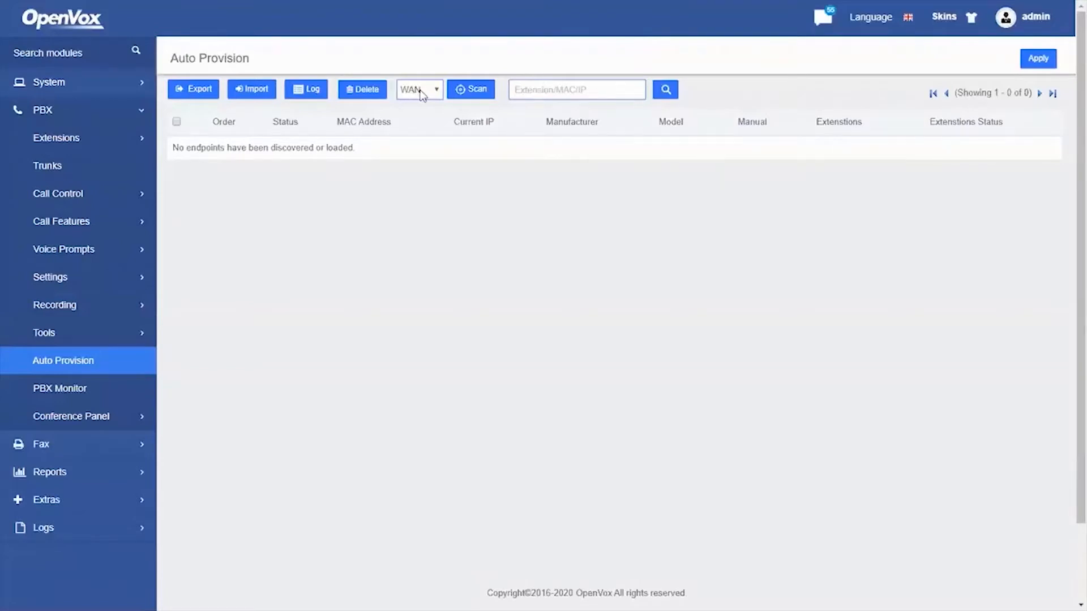
# Scan the custom range 192.168.166.0/24 on Auto Provision to discover phones
pyautogui.click(422, 94)
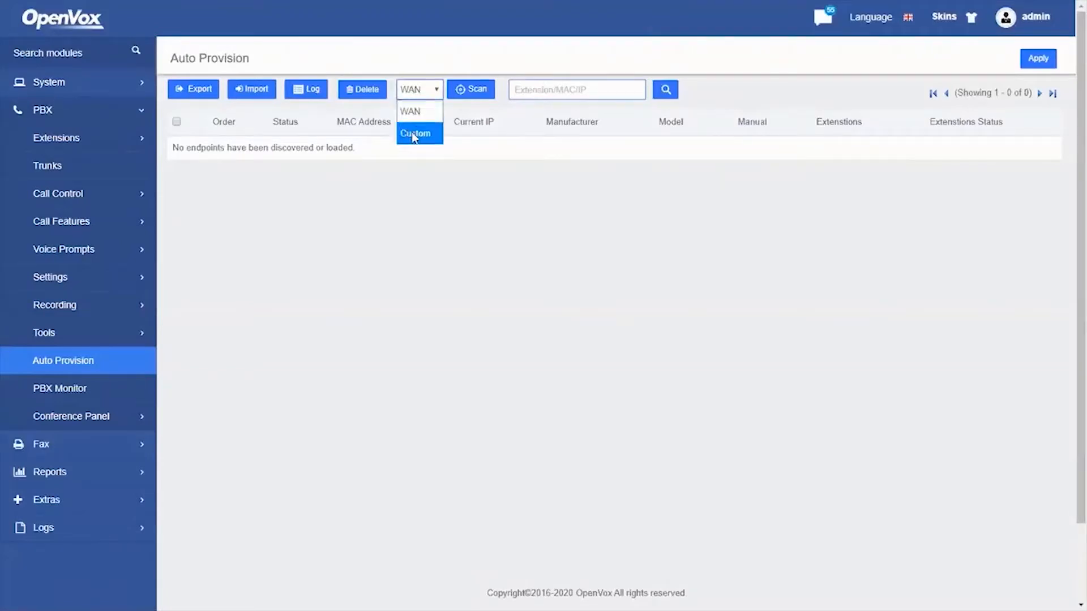
pyautogui.click(414, 135)
pyautogui.click(466, 91)
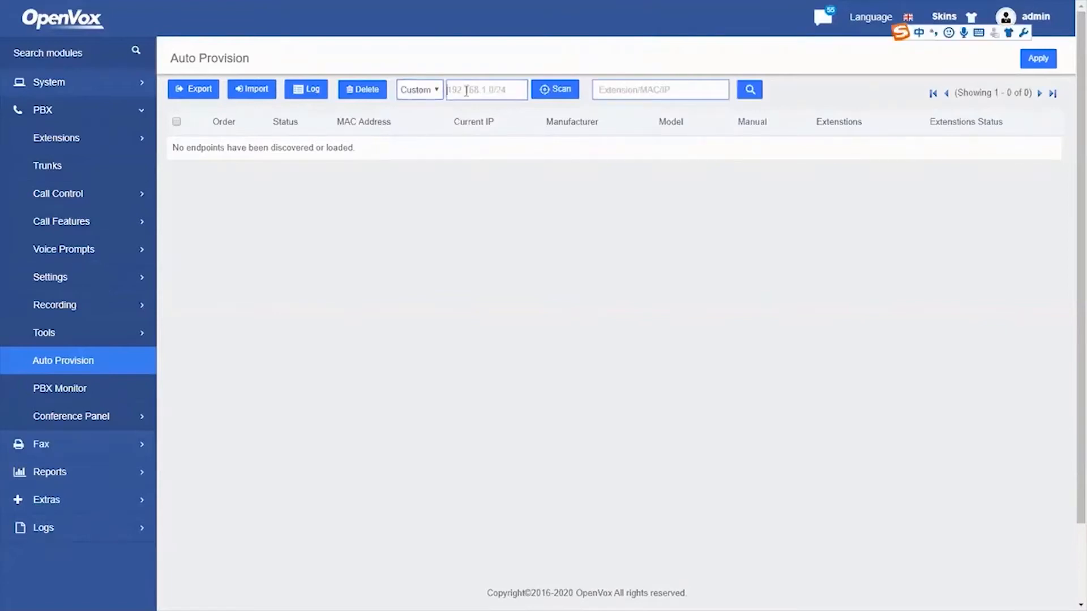
pyautogui.write('192.168')
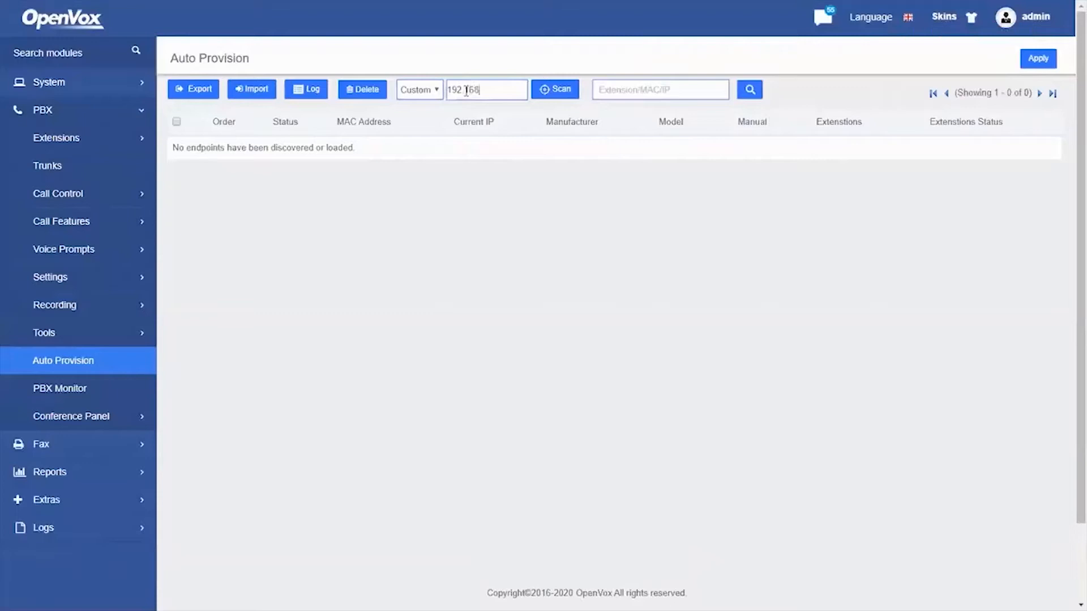
pyautogui.write('.166.0/24')
pyautogui.click(544, 91)
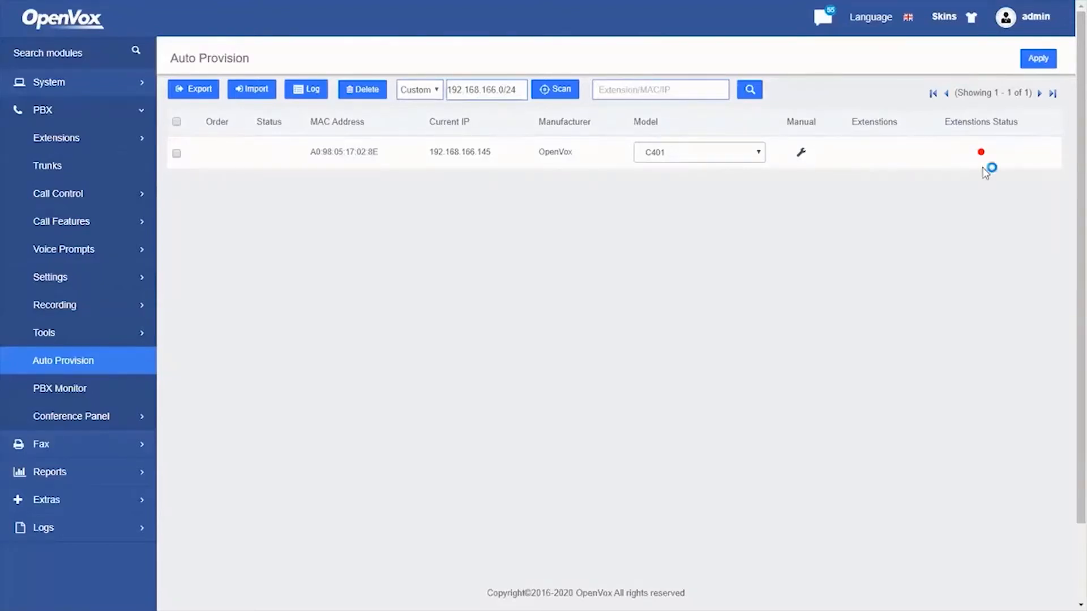
# Enable Line1 on the C401 phone with extension 101 and label 101
pyautogui.click(798, 157)
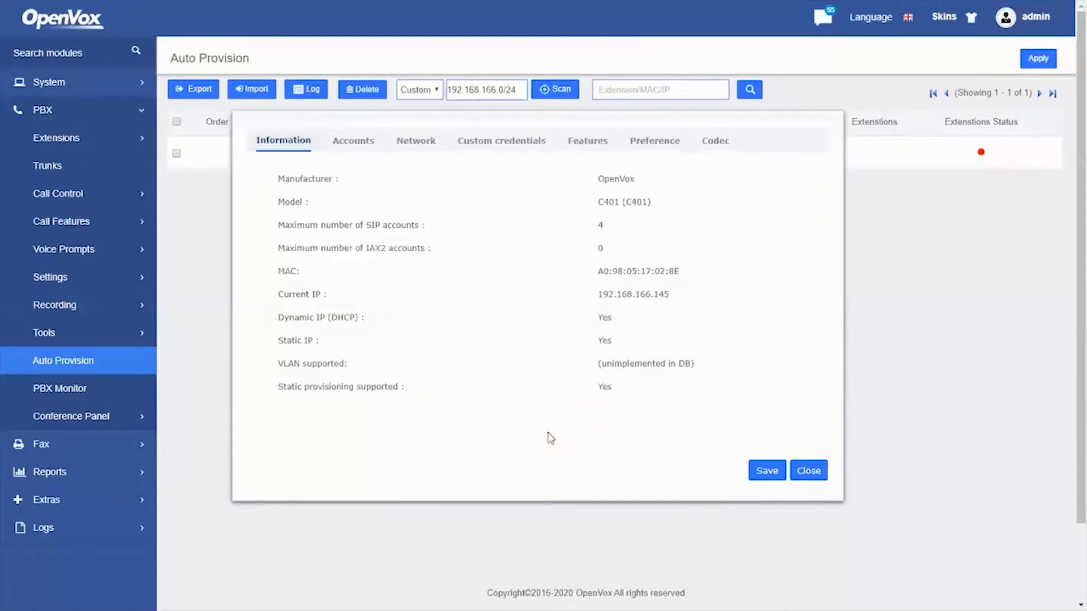
pyautogui.click(356, 141)
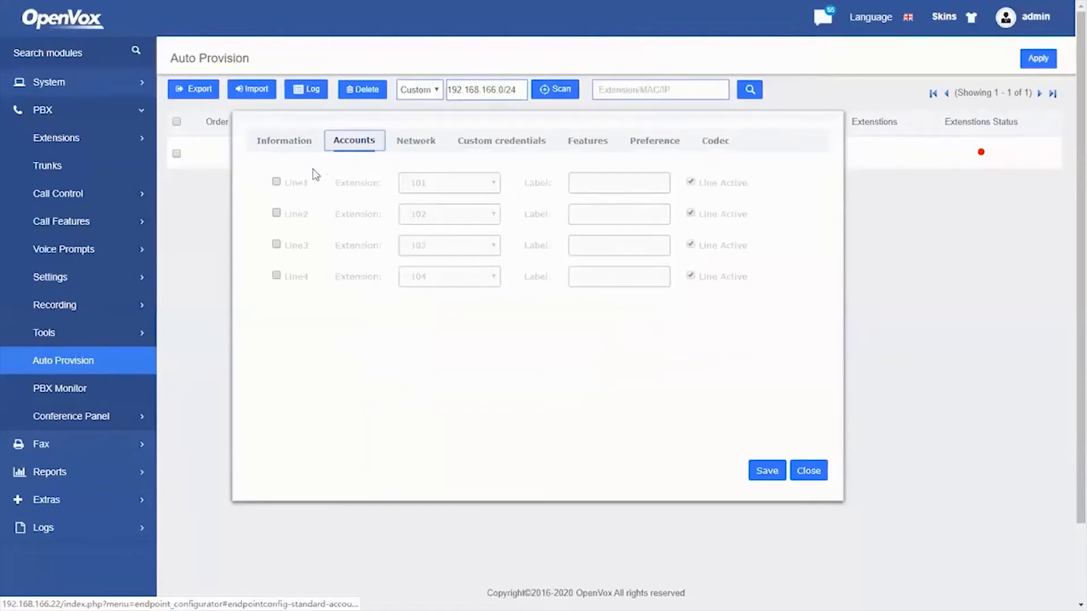
pyautogui.click(276, 181)
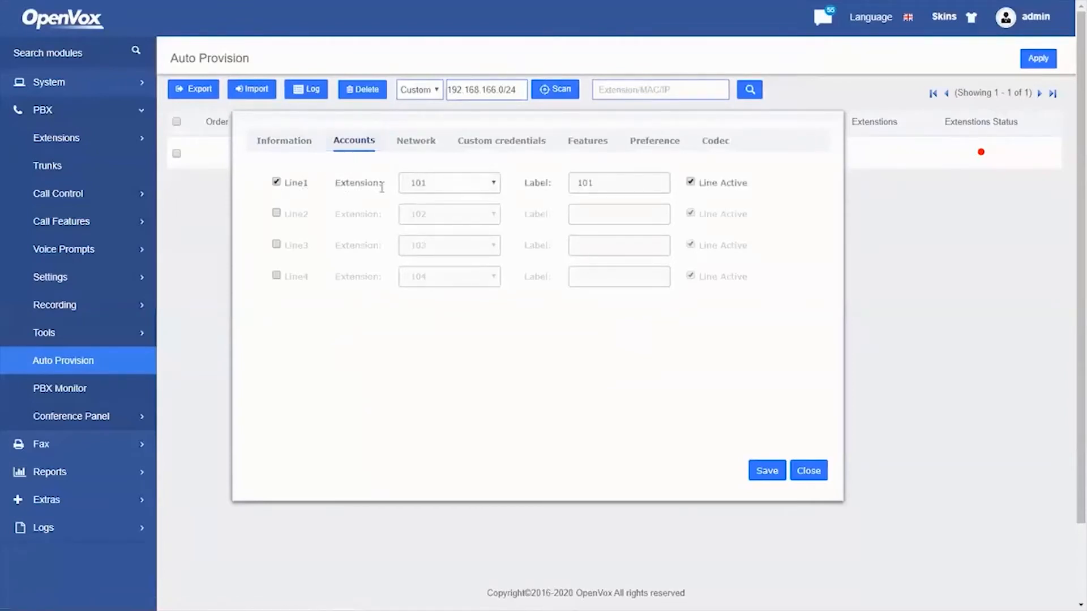
pyautogui.click(450, 187)
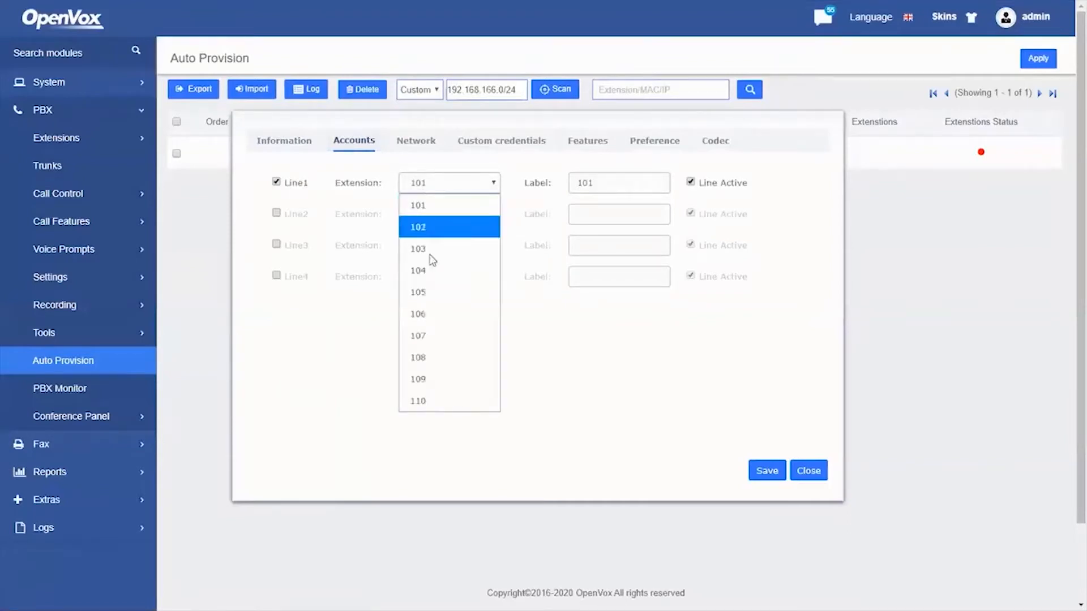
pyautogui.click(441, 205)
pyautogui.moveTo(601, 183); pyautogui.dragTo(565, 187)
pyautogui.click(594, 183)
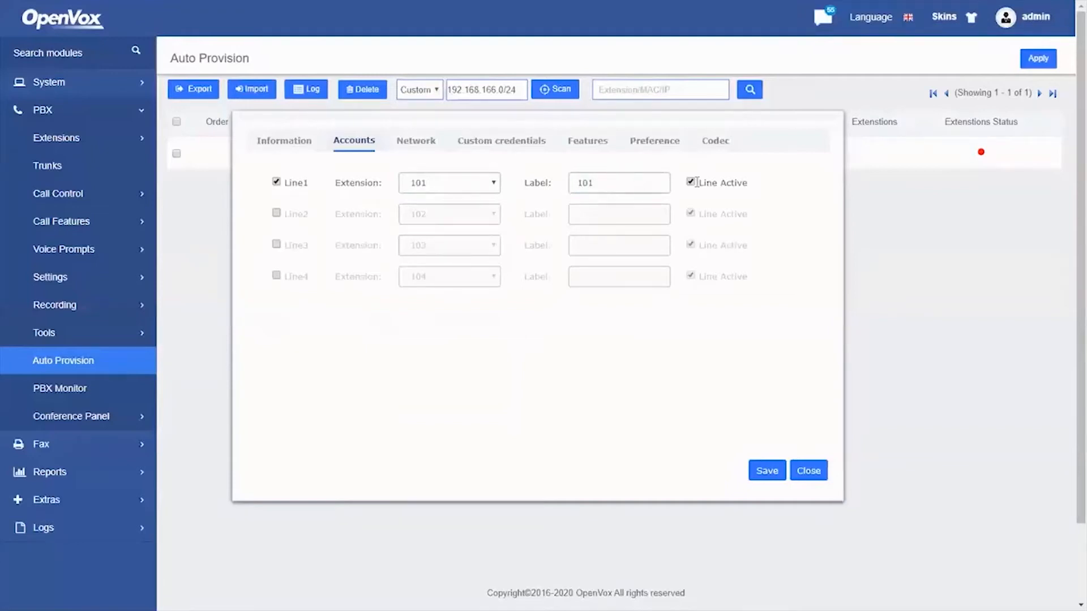
pyautogui.click(416, 144)
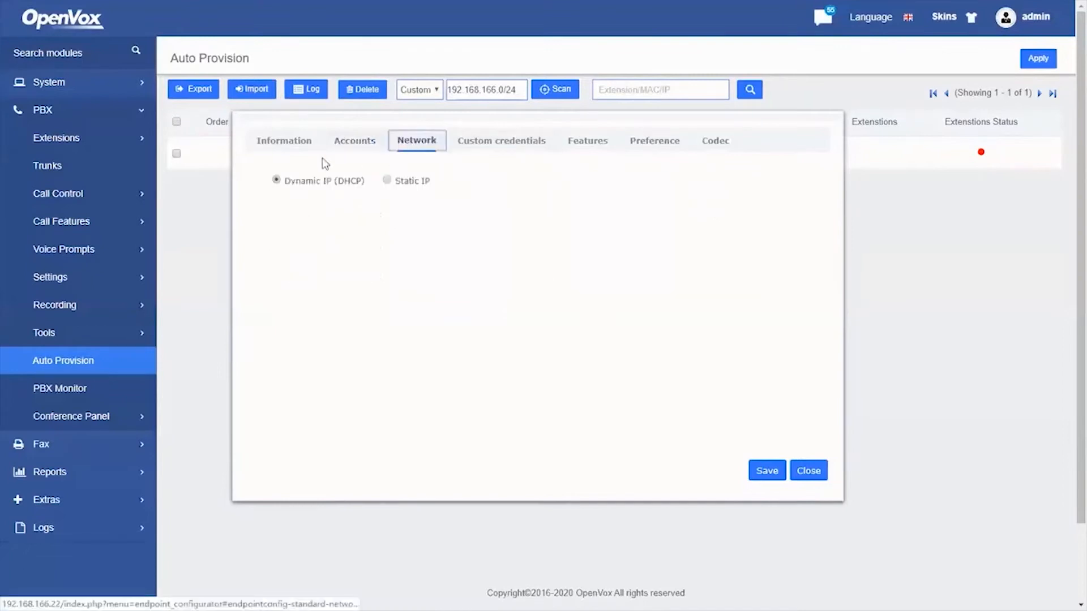
# Leave the phone on DHCP, review its Custom, Features, Preference and Codec settings, then return to Accounts
pyautogui.click(389, 181)
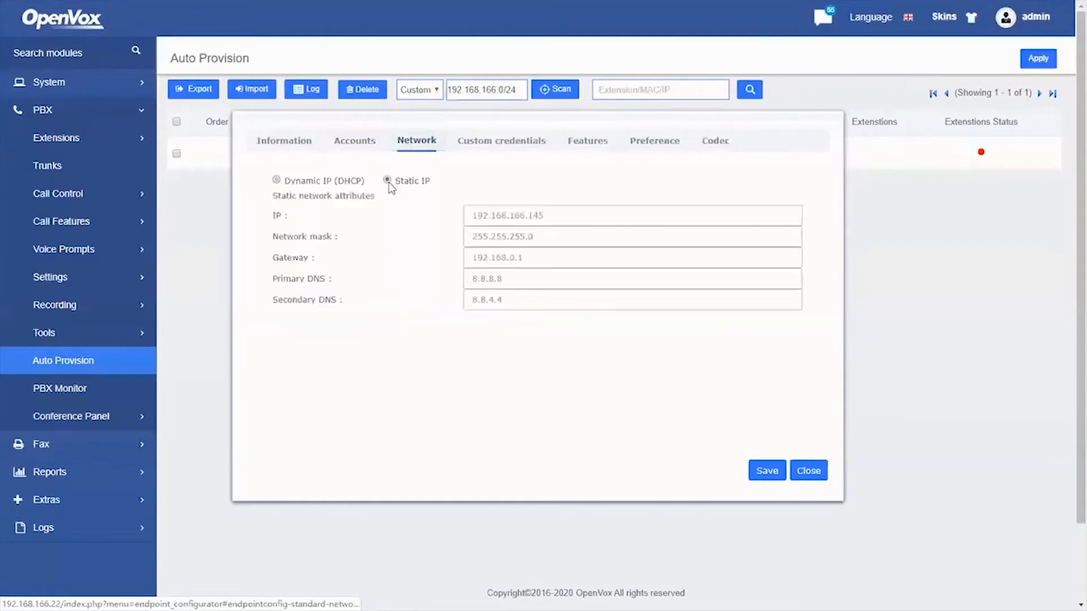
pyautogui.click(275, 182)
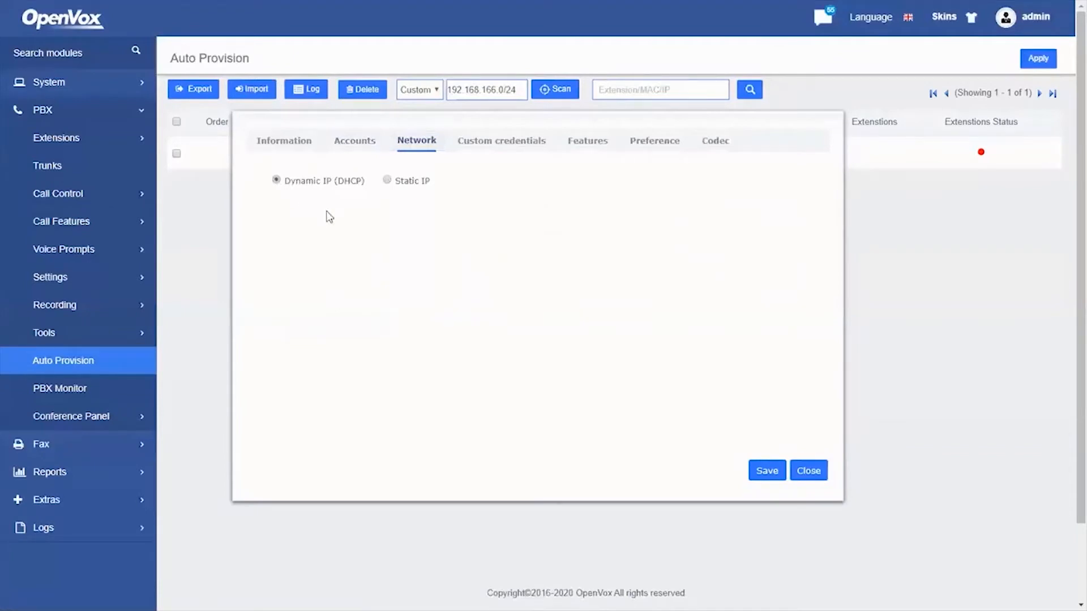
pyautogui.click(498, 149)
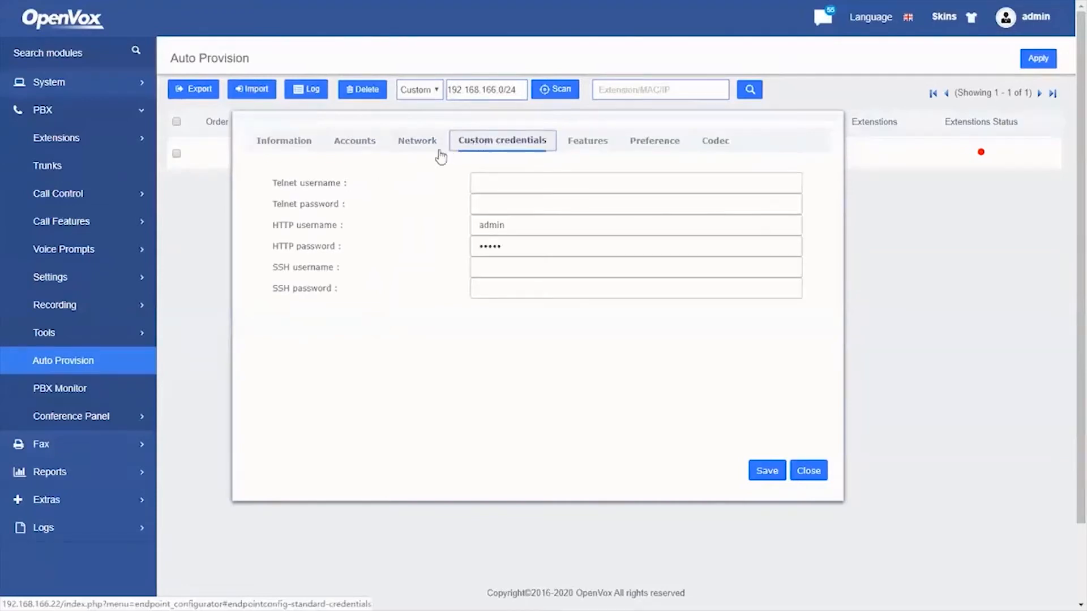
pyautogui.click(578, 143)
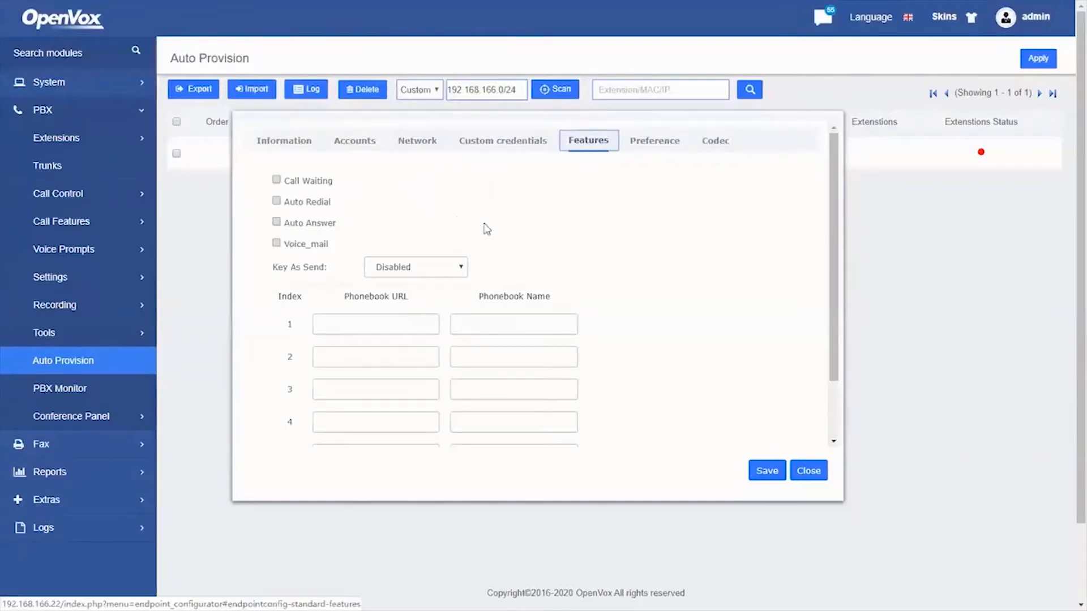
pyautogui.click(674, 141)
pyautogui.click(714, 142)
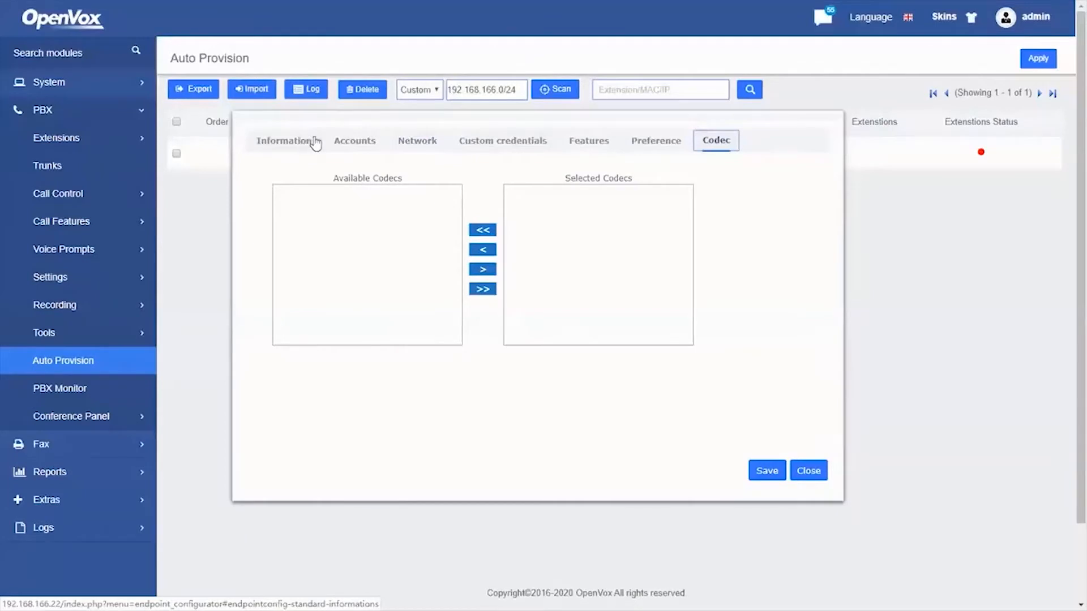
pyautogui.click(349, 144)
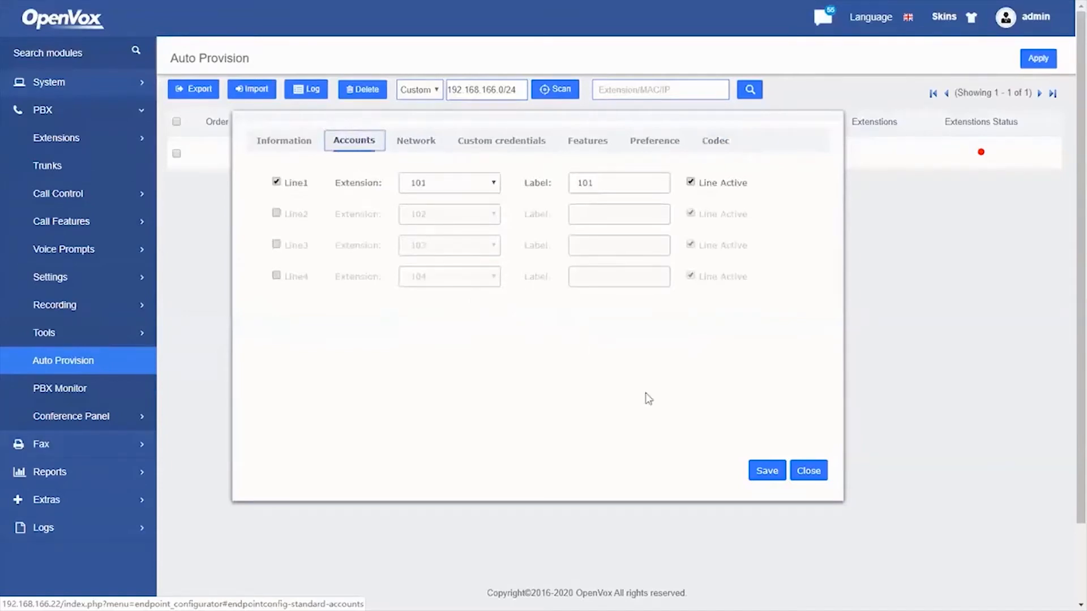
# Save the C401 settings, select its row and apply the changes to provision it
pyautogui.click(763, 479)
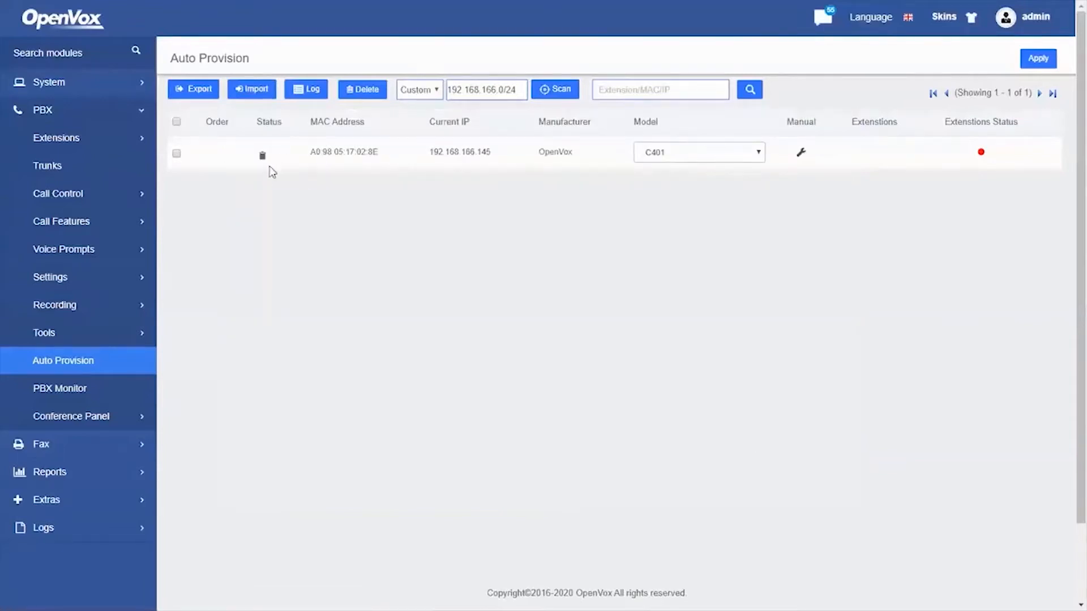
pyautogui.moveTo(262, 156)
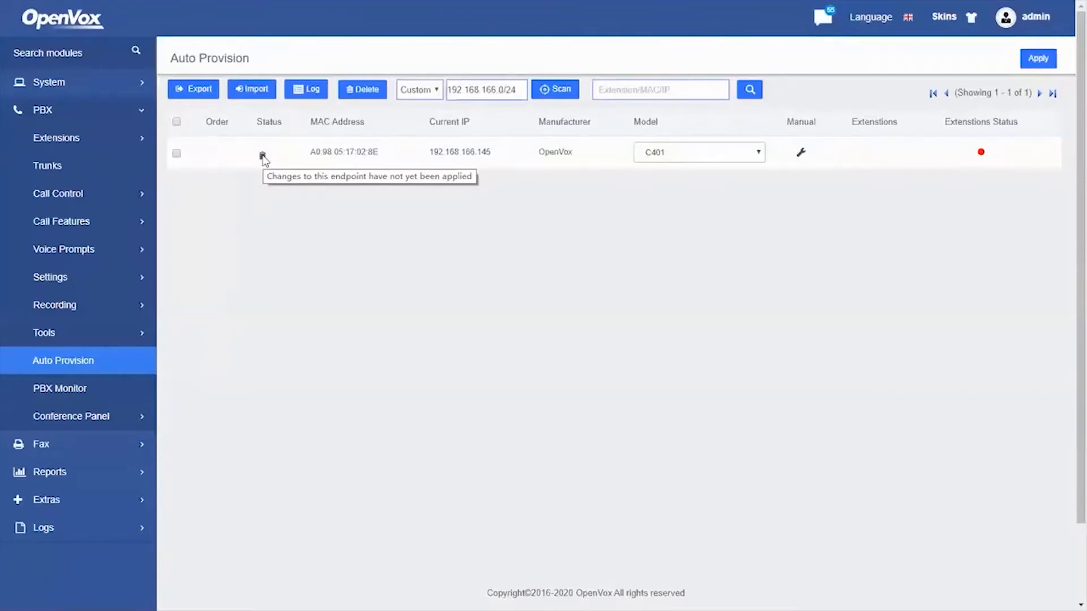
pyautogui.click(176, 153)
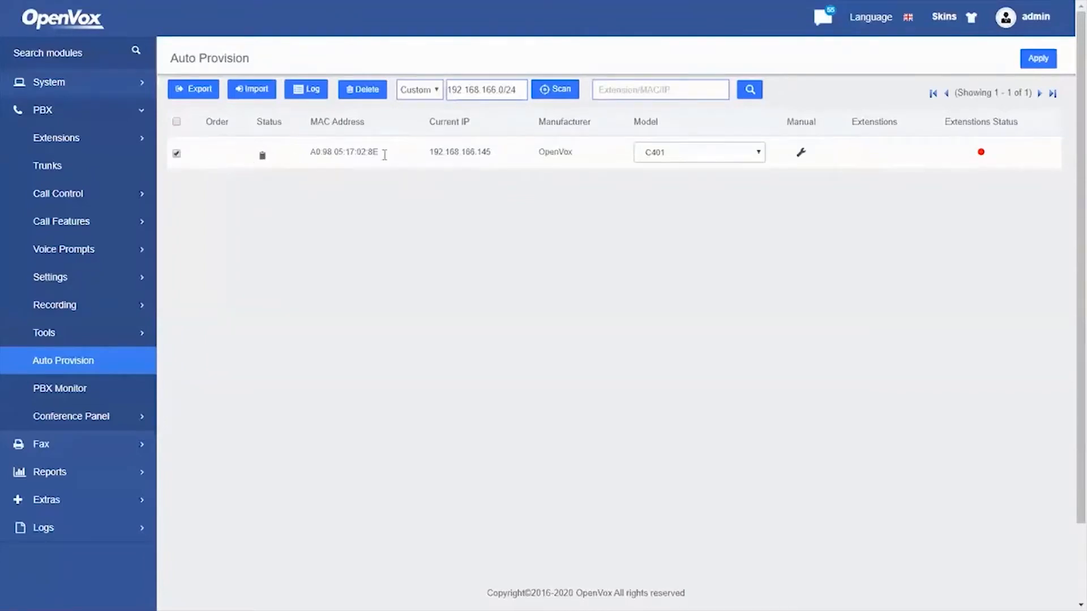
pyautogui.click(1031, 62)
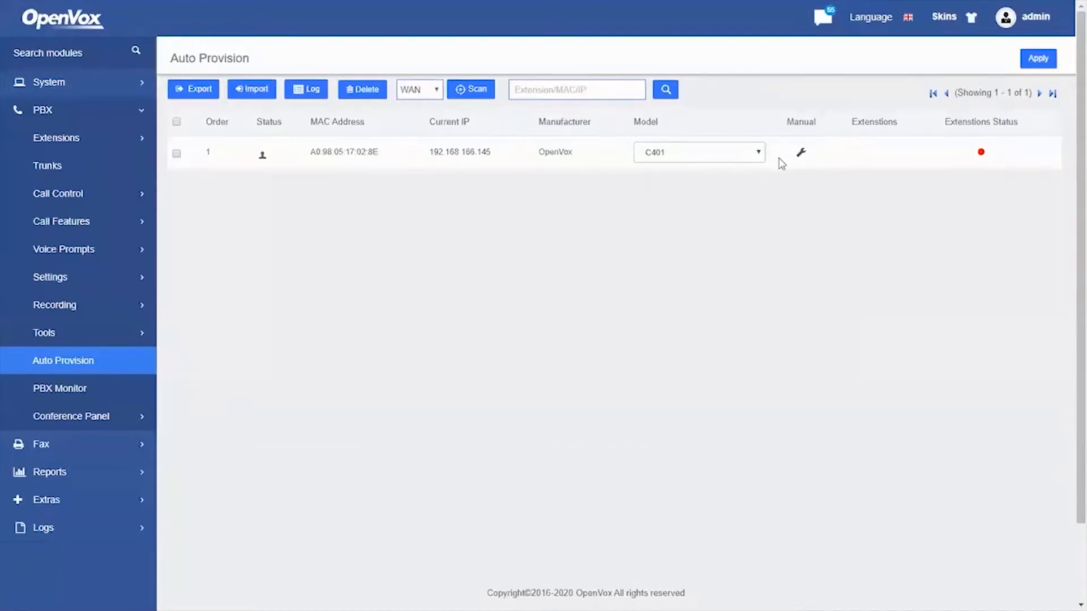
pyautogui.hotkey('alt', 'Tab')
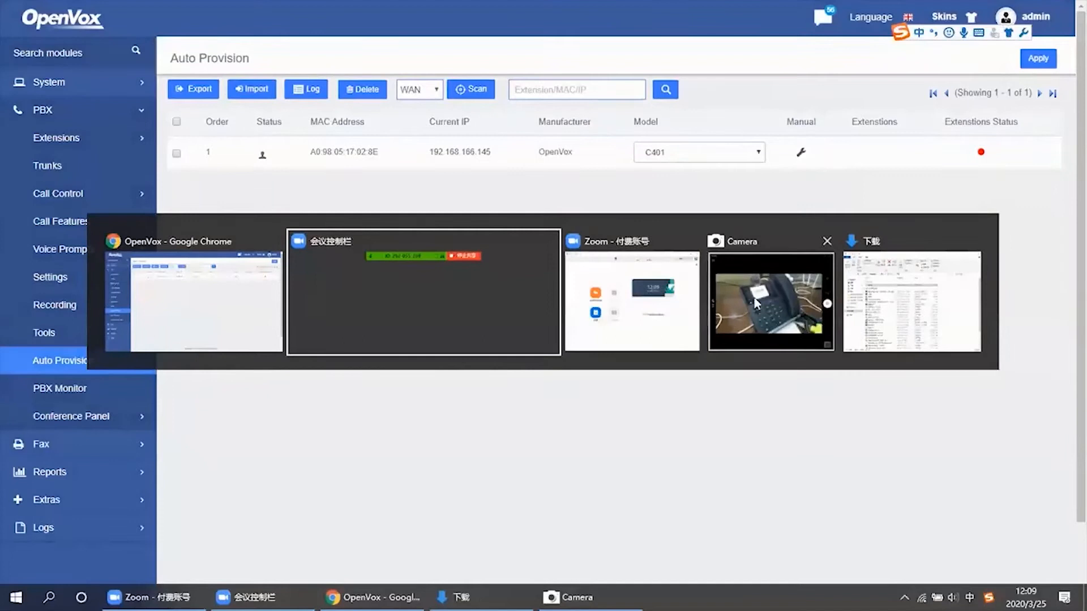
# Check the desk phone's screen in the Camera view, then go back to the PBX page
pyautogui.click(774, 312)
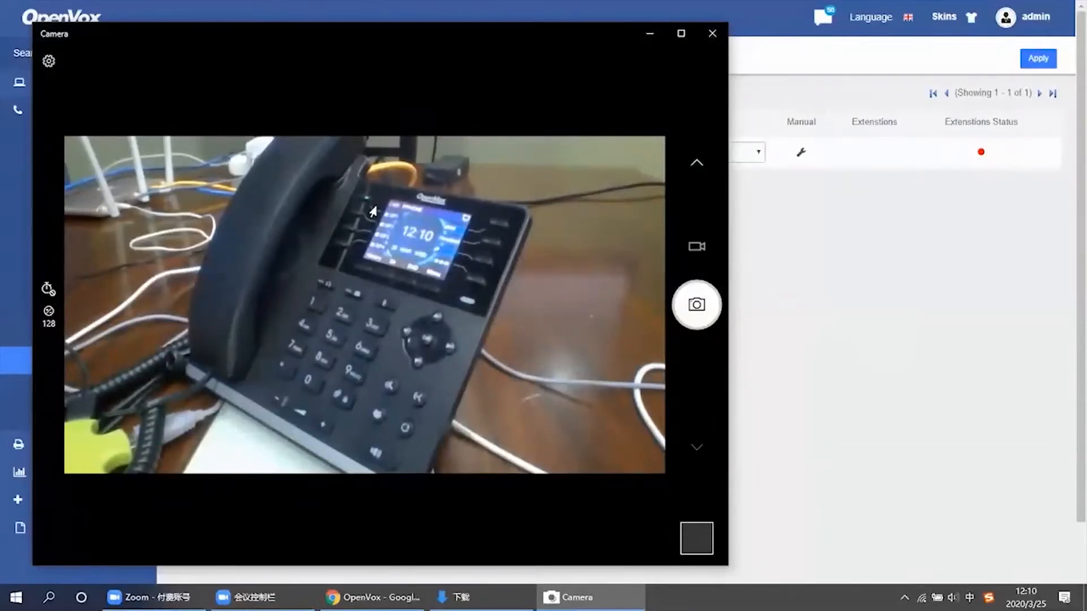
pyautogui.click(822, 270)
# Reload Auto Provision to see the C401 registered on extension 101 with green status
pyautogui.click(82, 365)
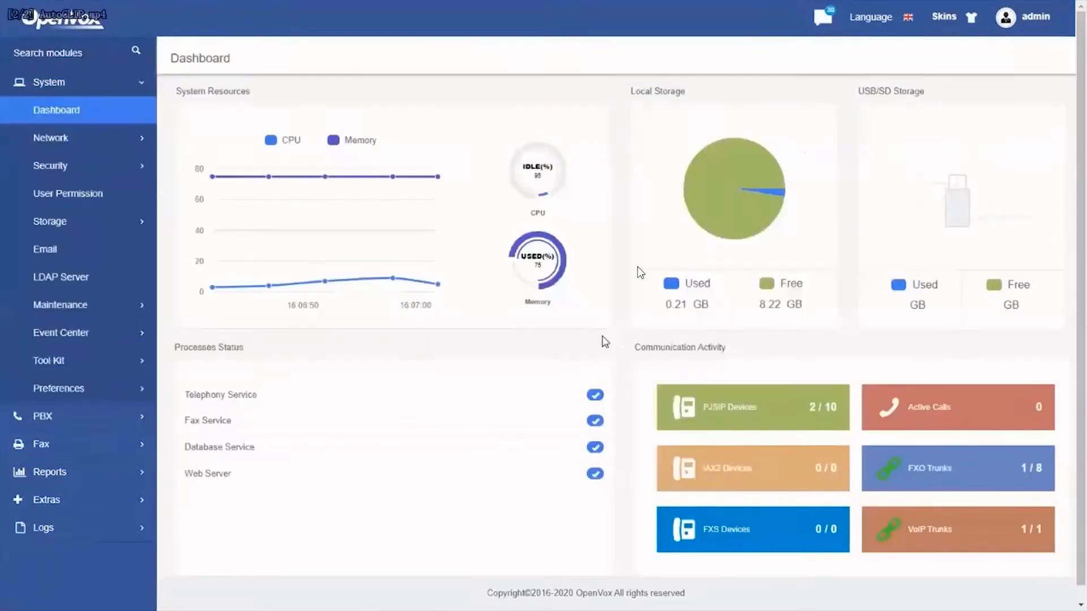
# Close the video player, advance to the AutoCLIP Routing slide and open its linked demo
pyautogui.doubleClick(584, 340)
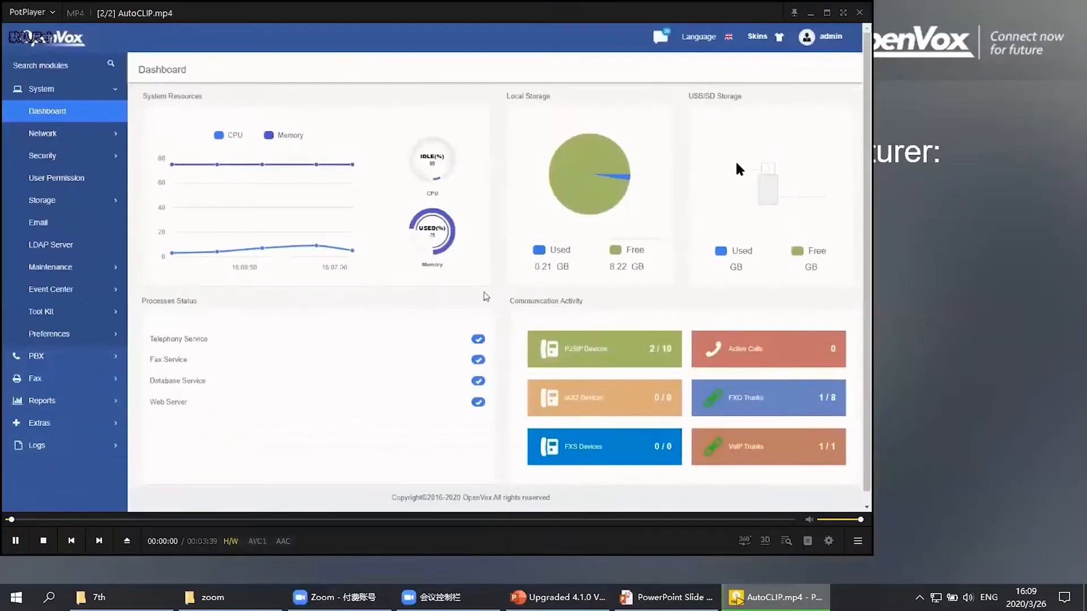
pyautogui.click(859, 12)
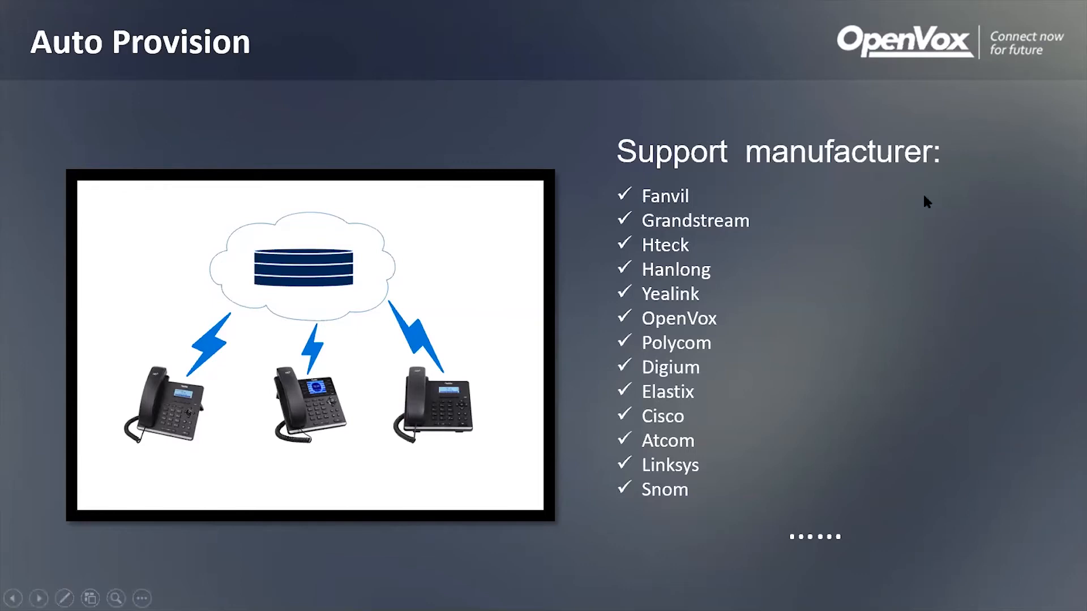
pyautogui.click(865, 267)
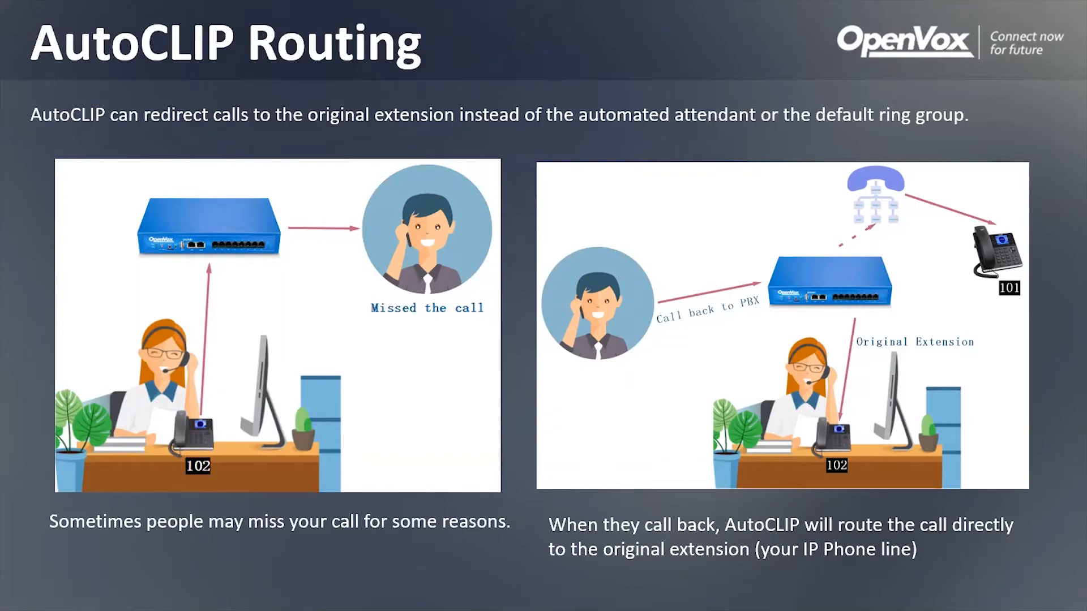
pyautogui.click(462, 408)
pyautogui.click(563, 384)
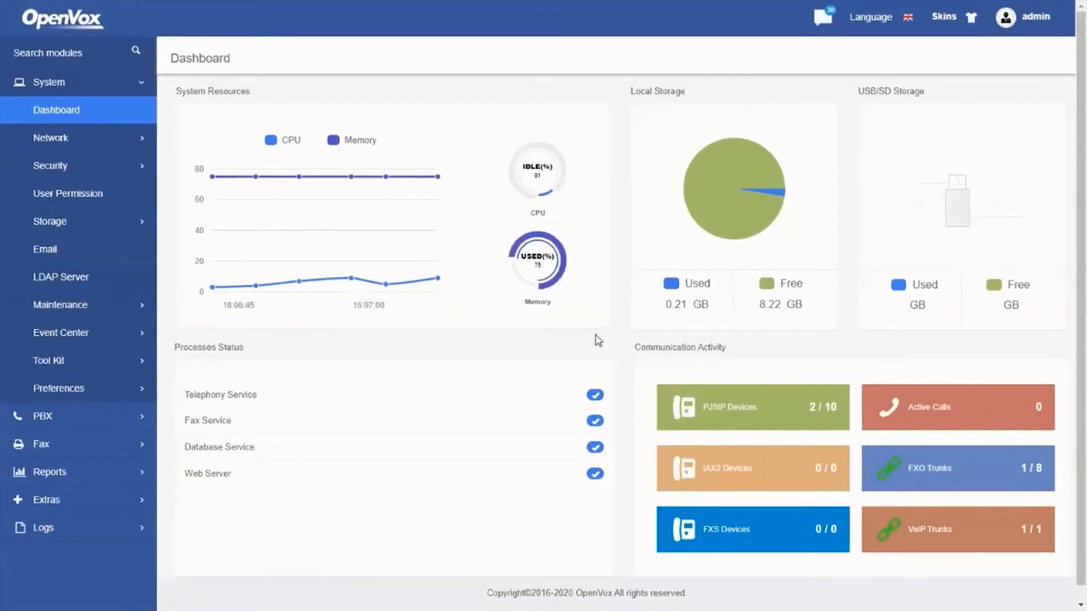
# Open the 'menu' IVR, save it unchanged and apply the configuration to the PBX
pyautogui.click(87, 427)
pyautogui.click(82, 220)
pyautogui.click(69, 251)
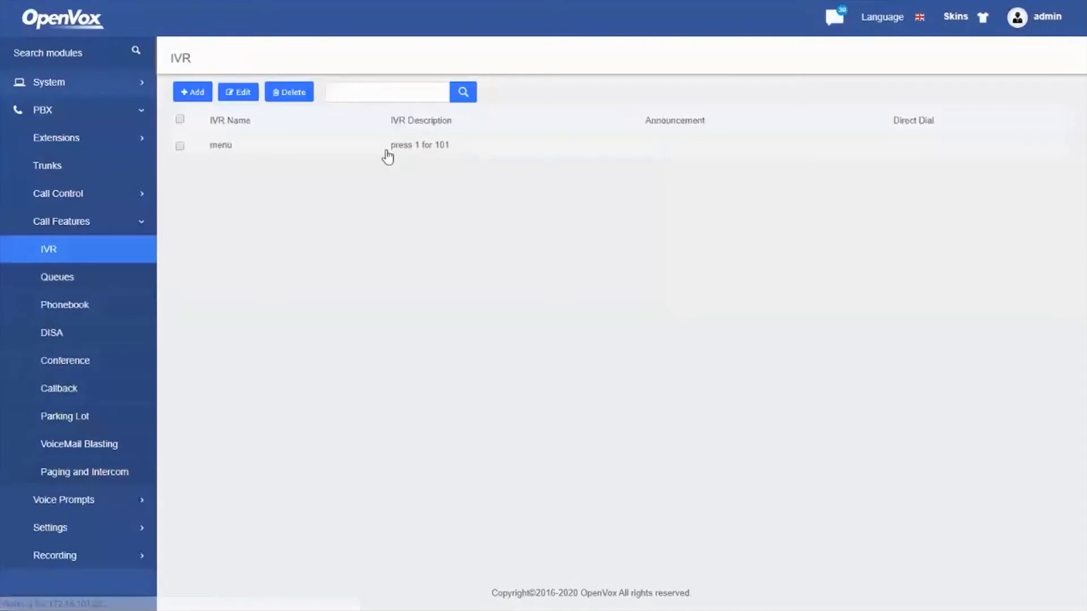
pyautogui.doubleClick(387, 152)
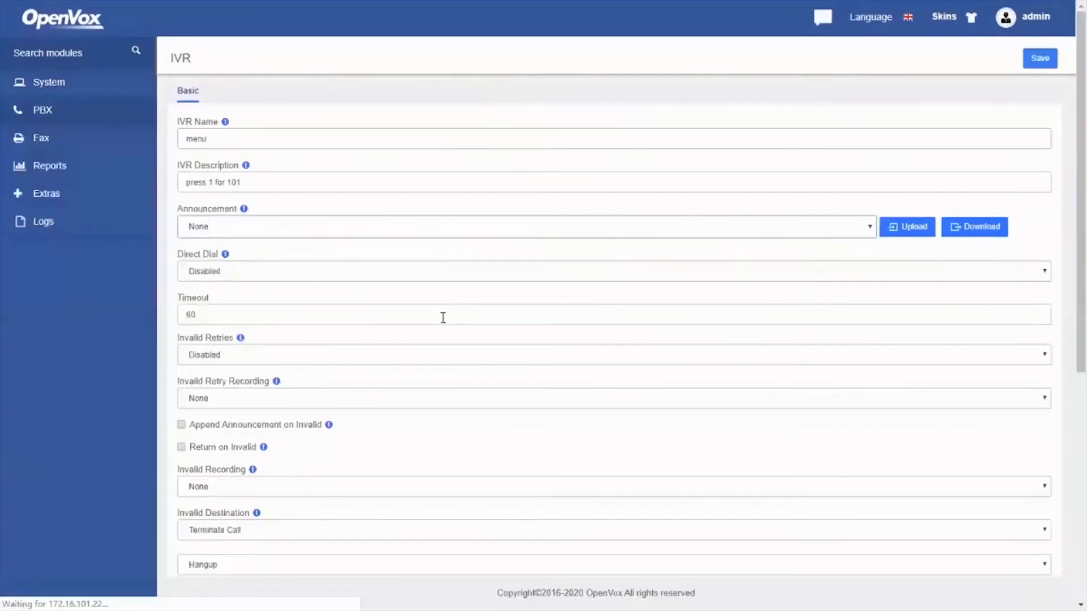
pyautogui.scroll(-7, 430, 368)
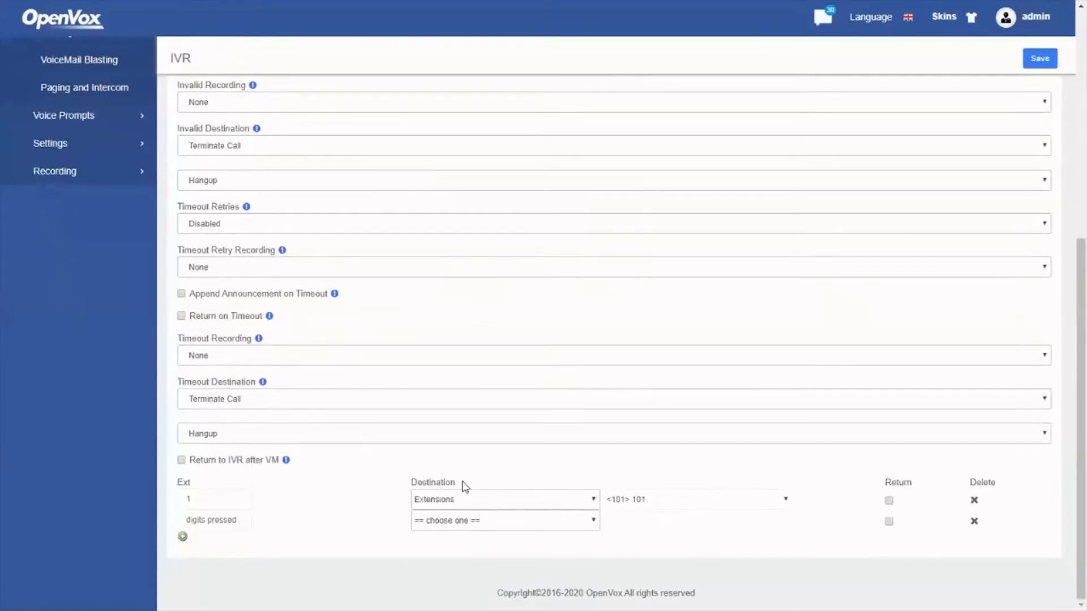
pyautogui.scroll(8, 462, 485)
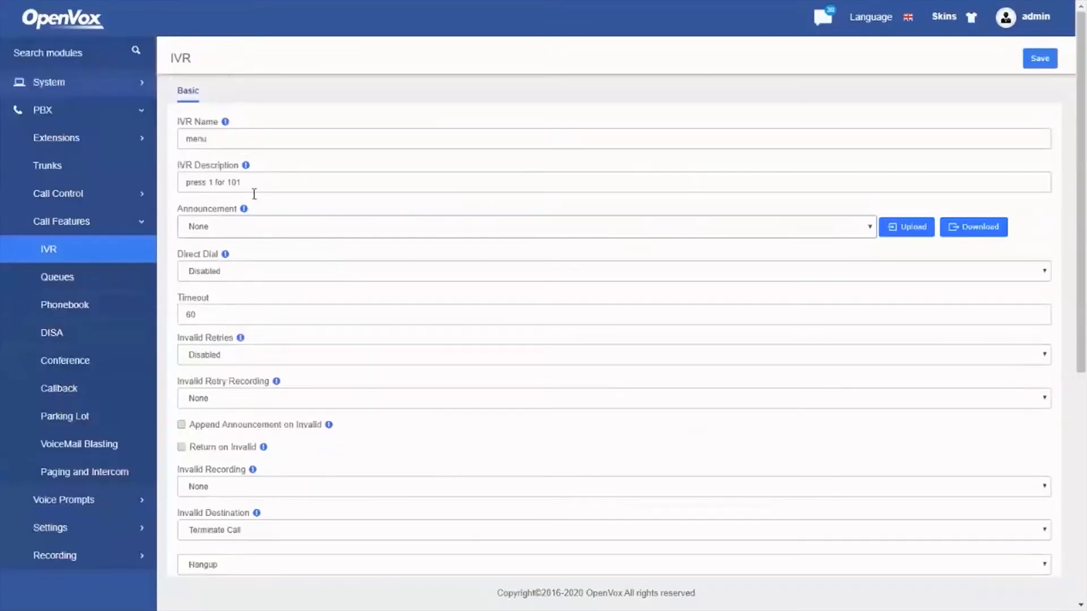
pyautogui.click(1031, 63)
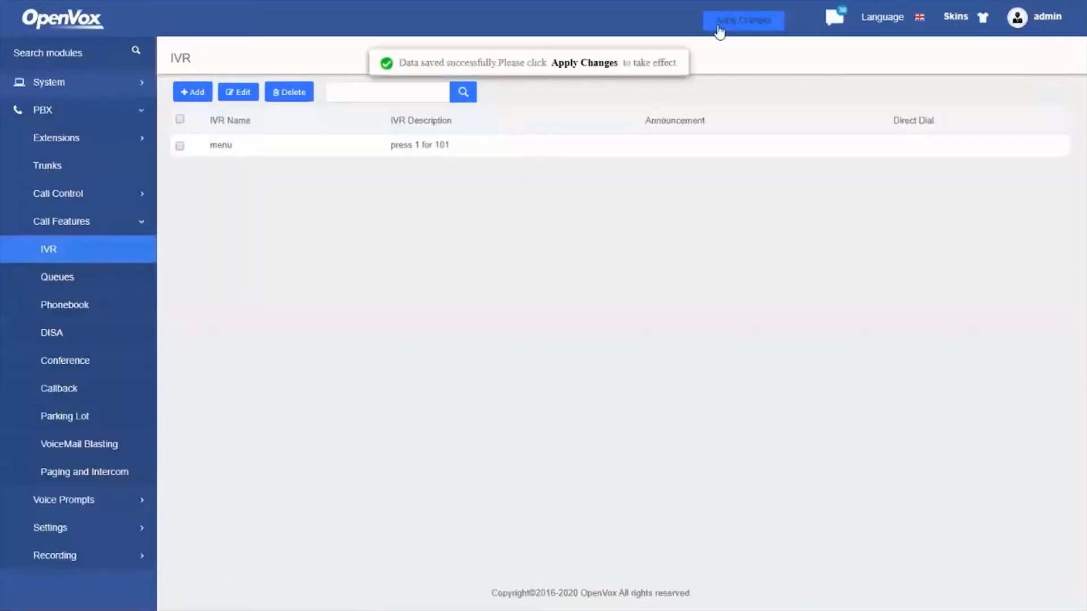
pyautogui.click(719, 27)
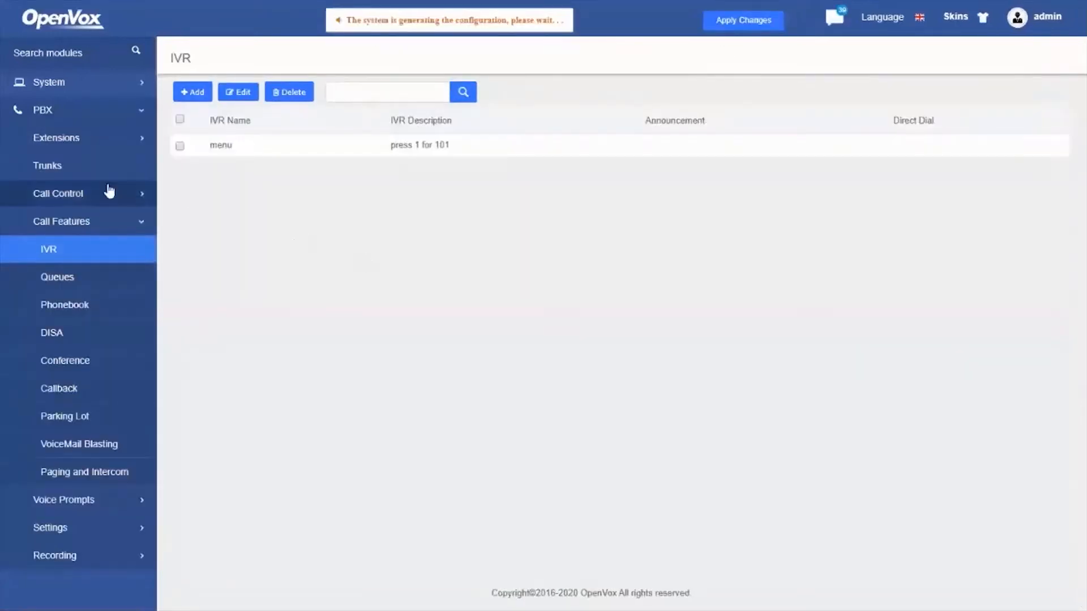
pyautogui.click(95, 195)
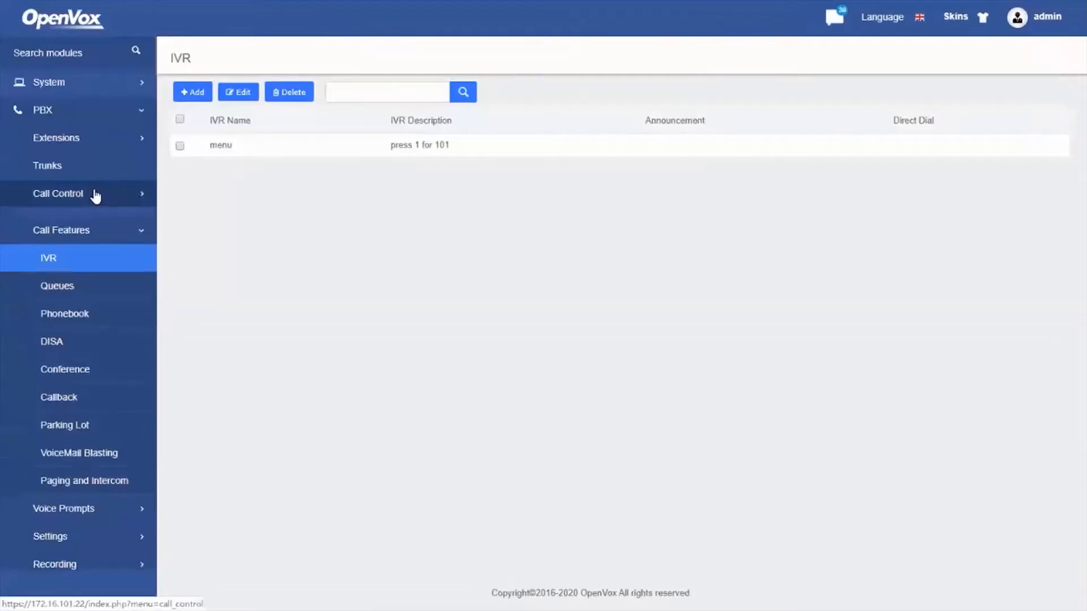
# Keep the default inbound route's destination as IVR 'menu', then save and apply it
pyautogui.click(81, 224)
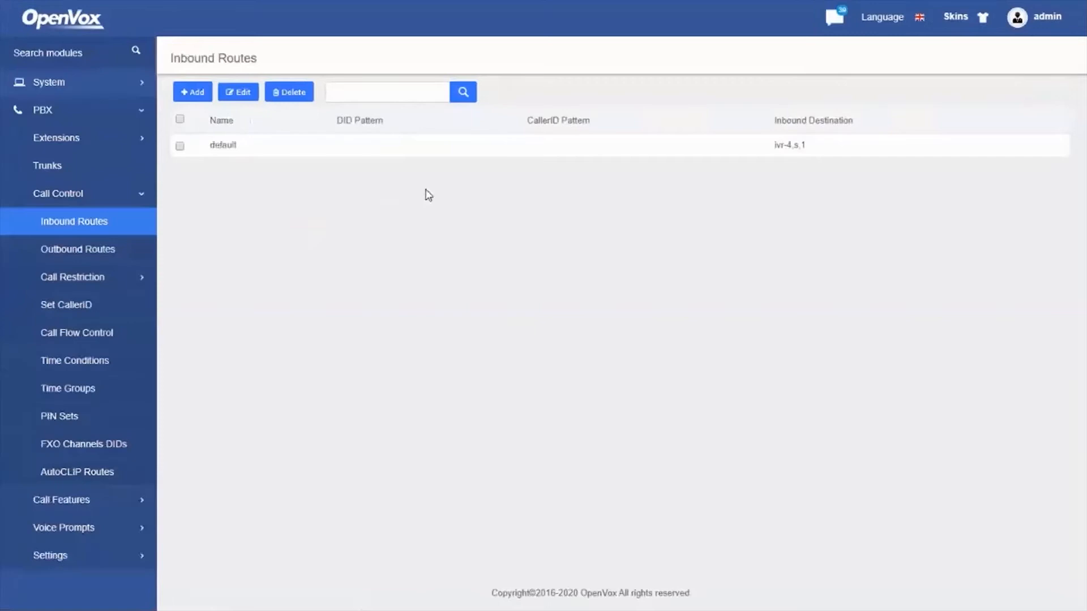
pyautogui.doubleClick(481, 156)
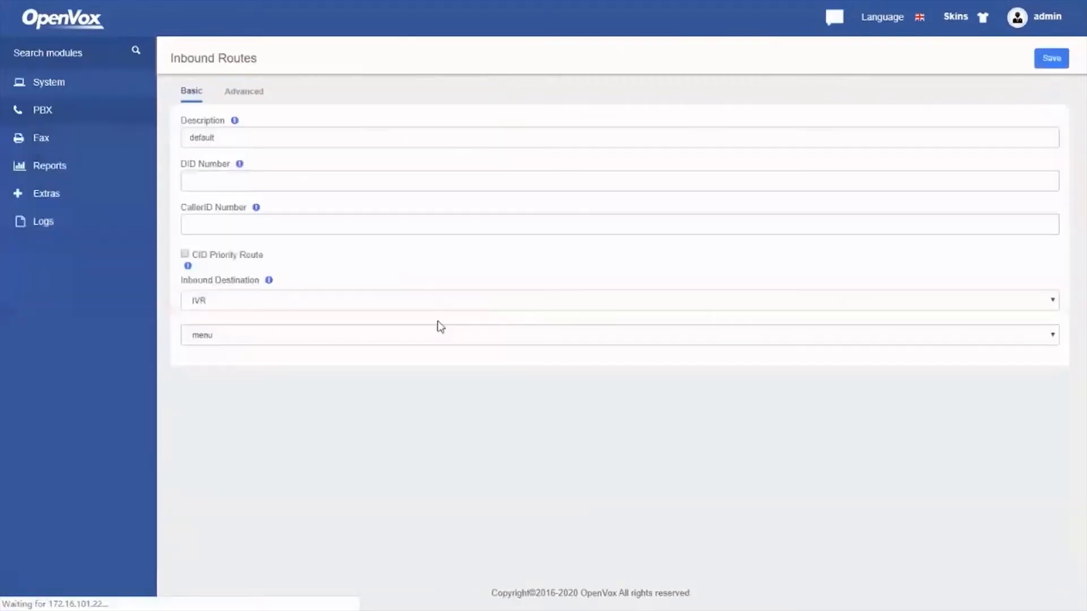
pyautogui.click(274, 331)
pyautogui.click(274, 331)
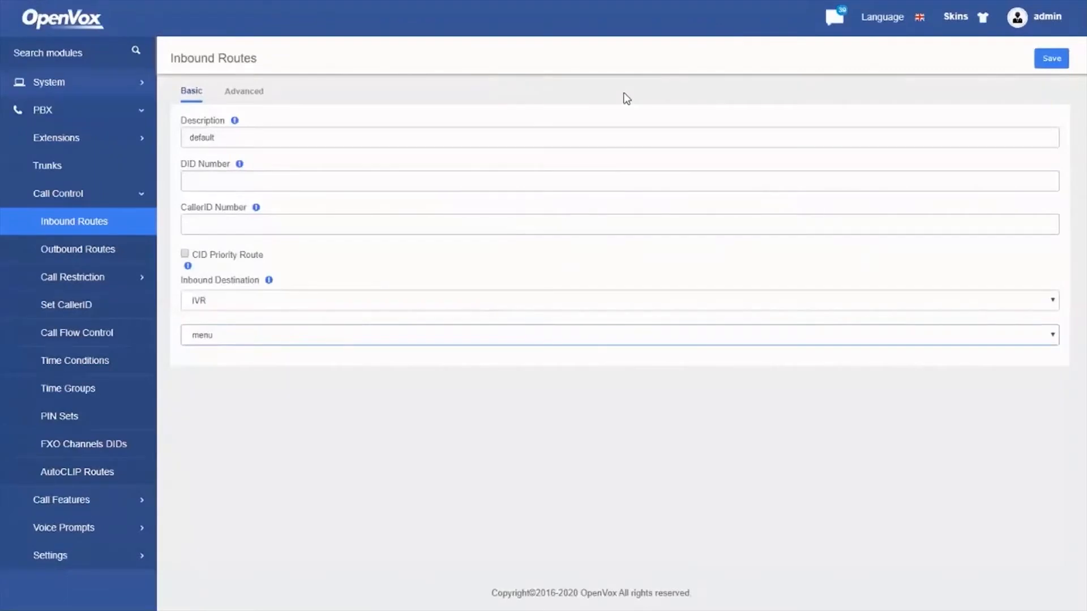
pyautogui.click(1057, 65)
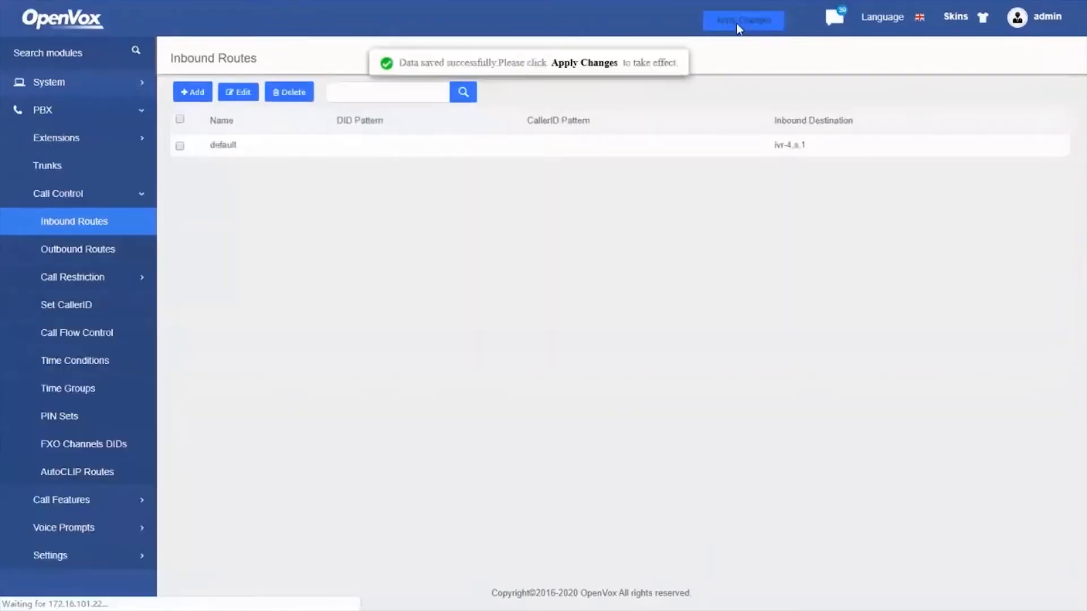
pyautogui.click(735, 23)
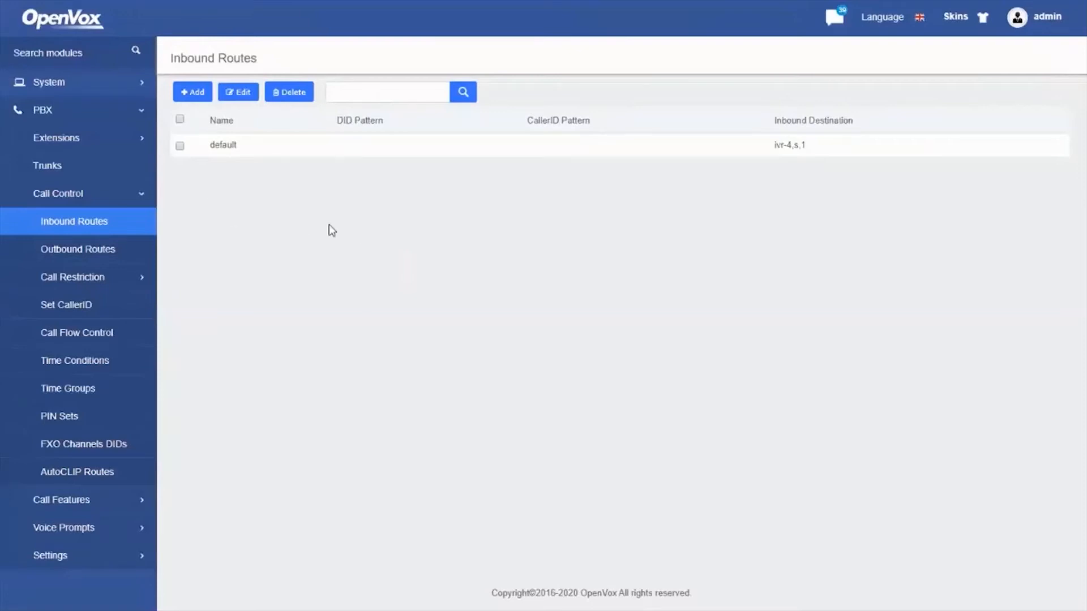
# Dial the external number from Zoiper, then switch back to the PBX web page
pyautogui.hotkey('alt', 'Tab')
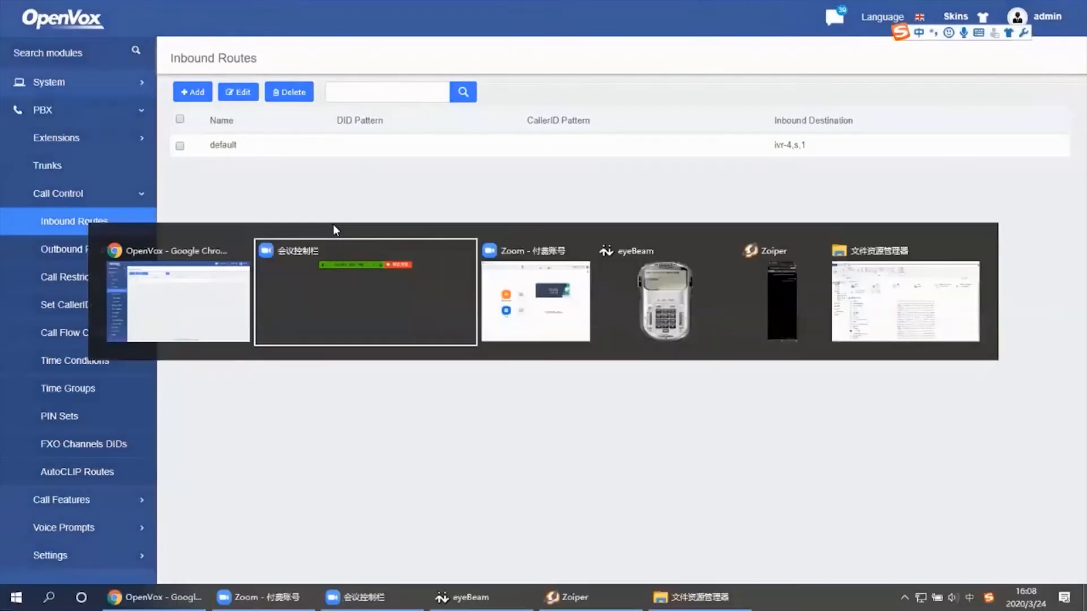
pyautogui.click(792, 306)
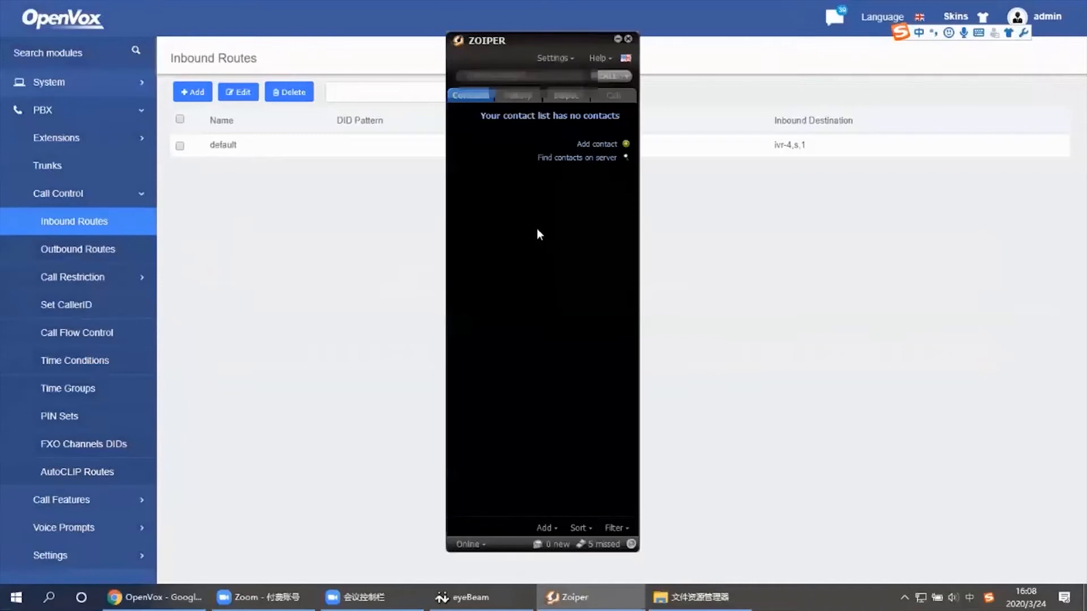
pyautogui.write('????????')
pyautogui.press('Return')
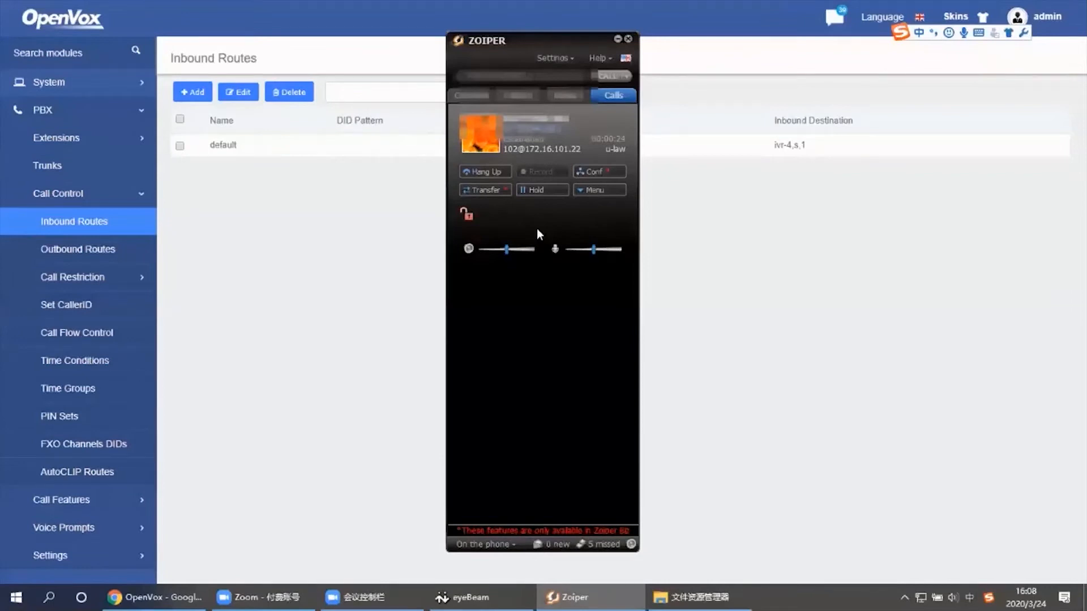
pyautogui.click(352, 266)
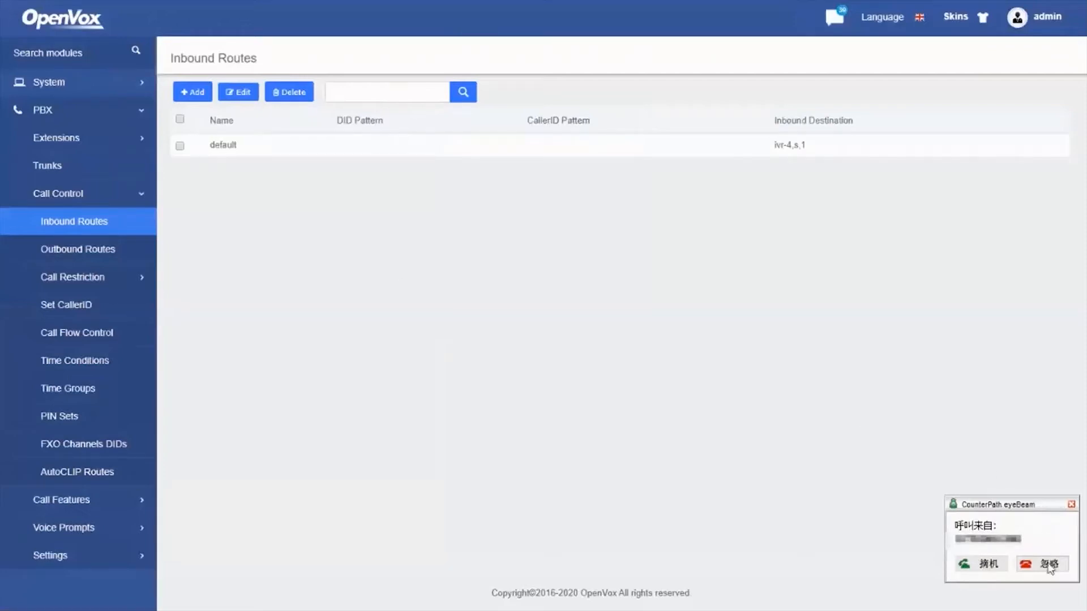
# Ignore the incoming eyeBeam call on extension 101 and minimise the softphone
pyautogui.hotkey('alt', 'Tab')
pyautogui.hotkey('alt', 'Tab')
pyautogui.hotkey('alt', 'Tab')
pyautogui.hotkey('alt', 'Tab')
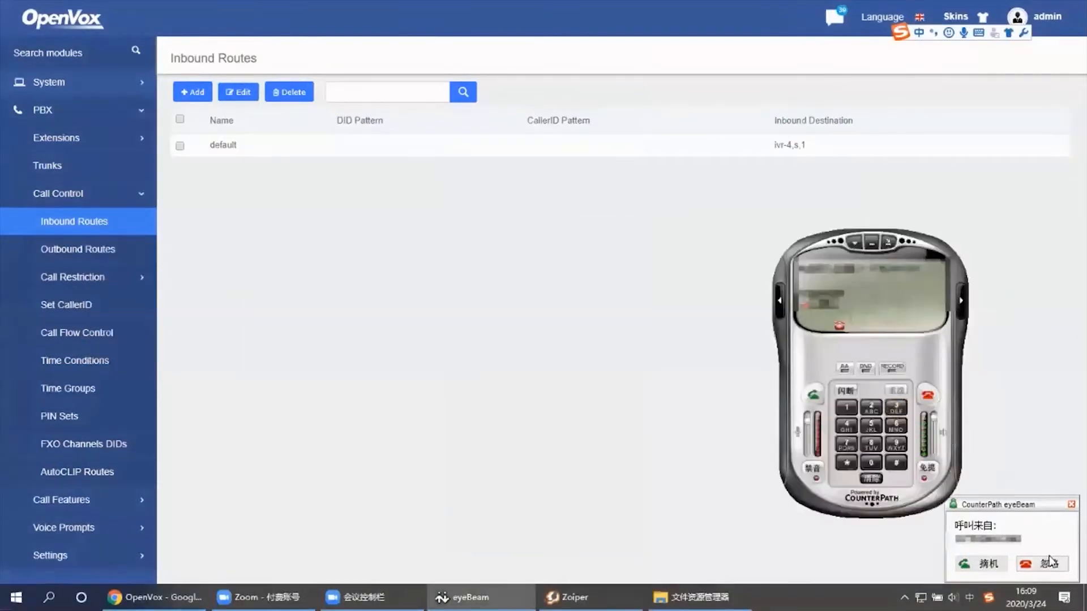
pyautogui.click(1047, 565)
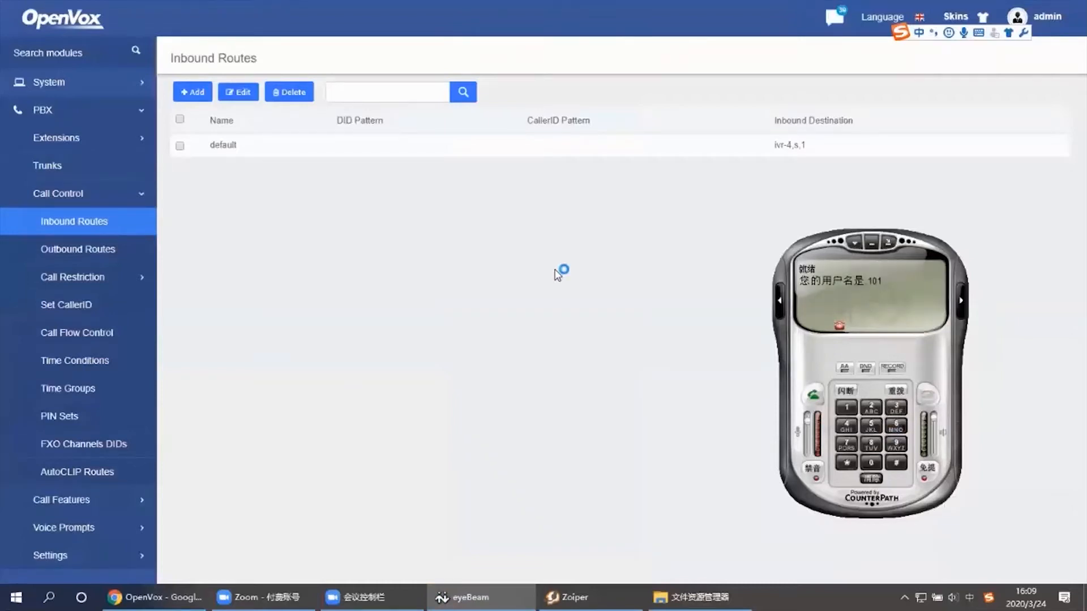
pyautogui.click(871, 244)
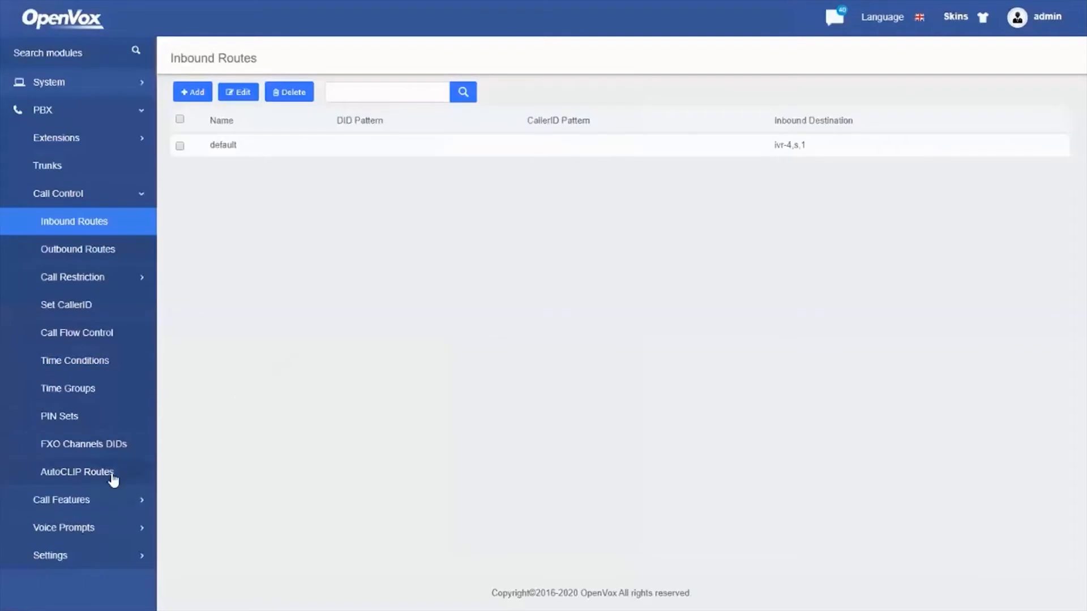
# Add DAHDI/FXO Channel Group 0 as an AutoCLIP member trunk, then save and apply
pyautogui.click(113, 478)
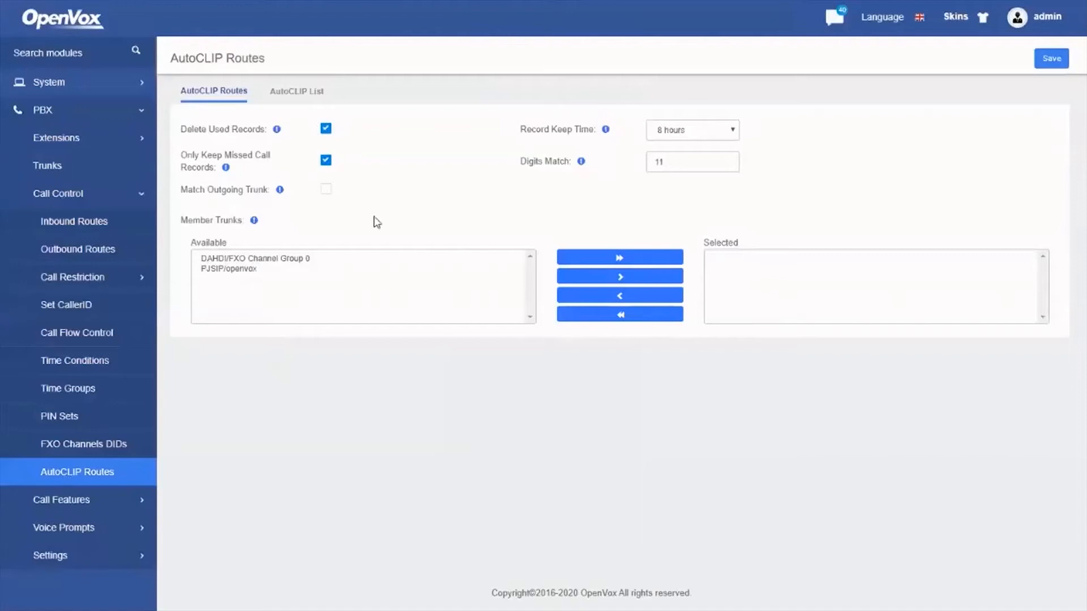
pyautogui.click(283, 261)
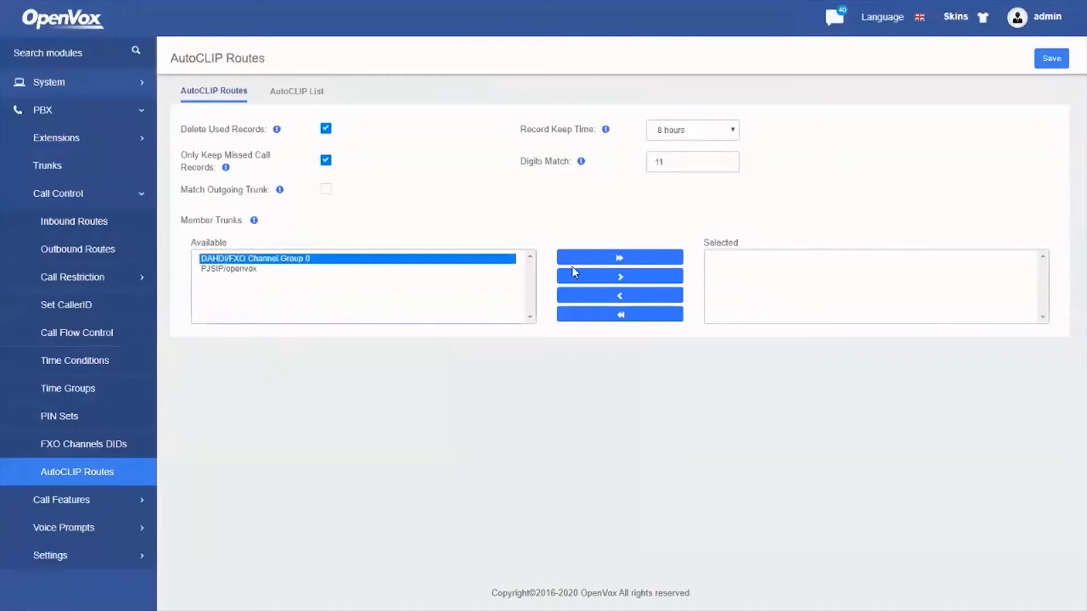
pyautogui.click(591, 278)
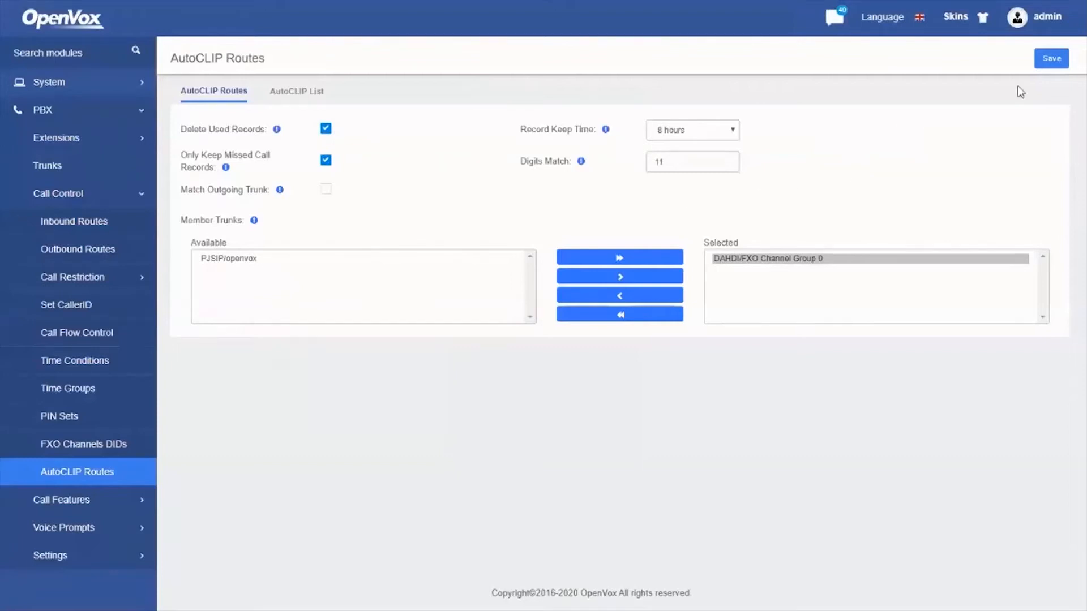
pyautogui.click(1055, 60)
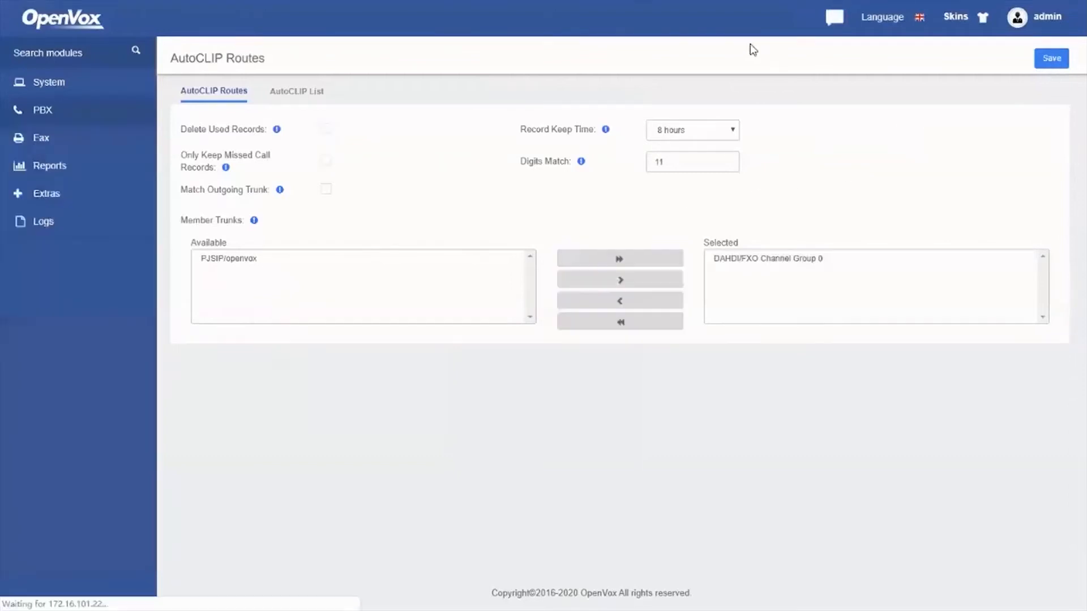
pyautogui.click(742, 28)
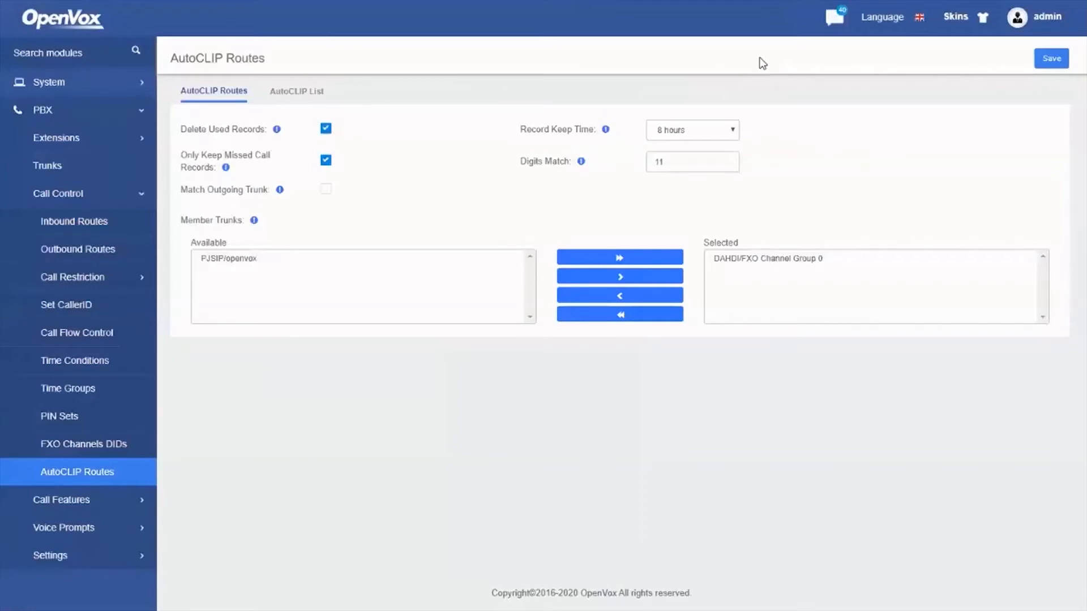
# Dial the external number from Zoiper, then return to the PBX web page
pyautogui.hotkey('alt', 'Tab')
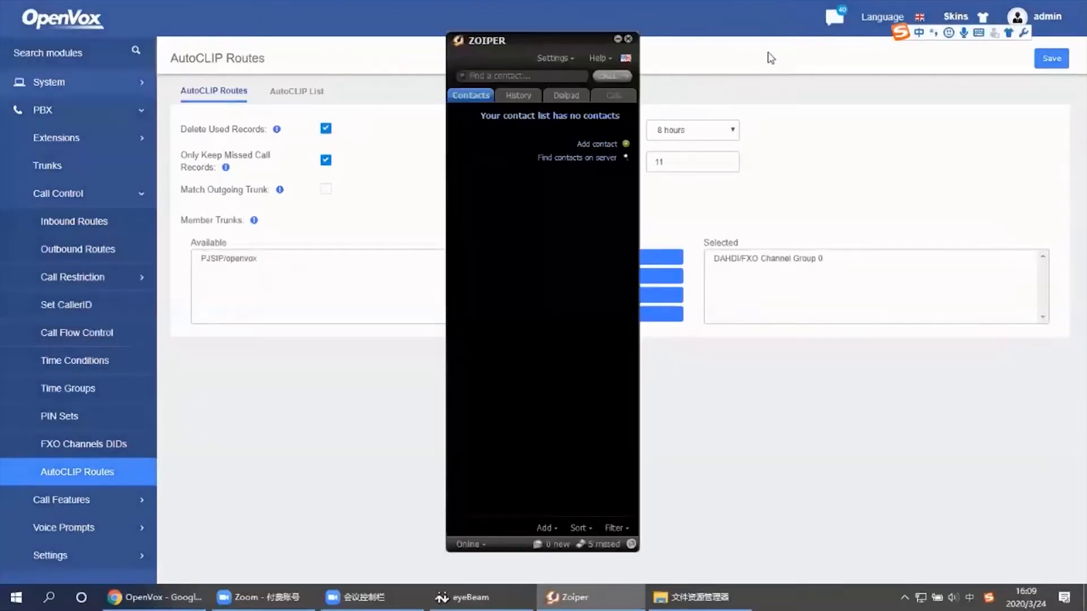
pyautogui.click(532, 78)
pyautogui.write('***********')
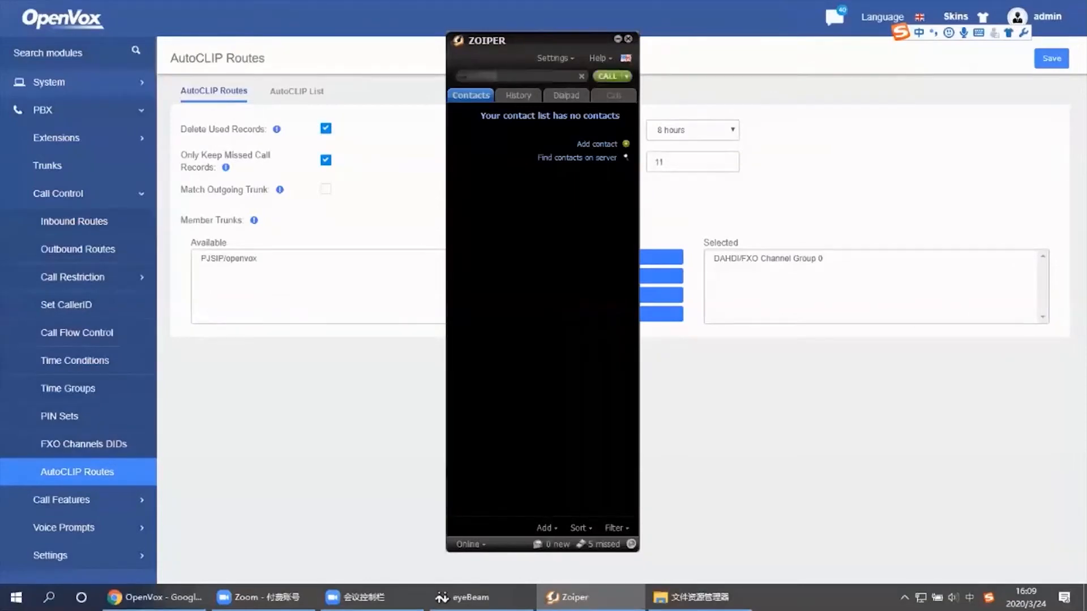
pyautogui.press('Return')
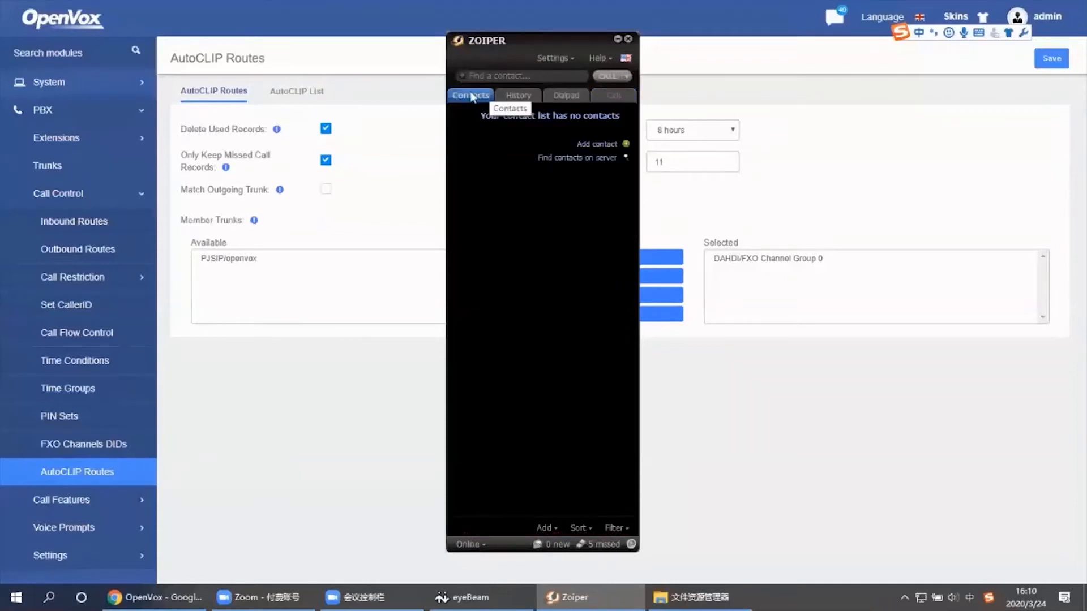
pyautogui.click(360, 364)
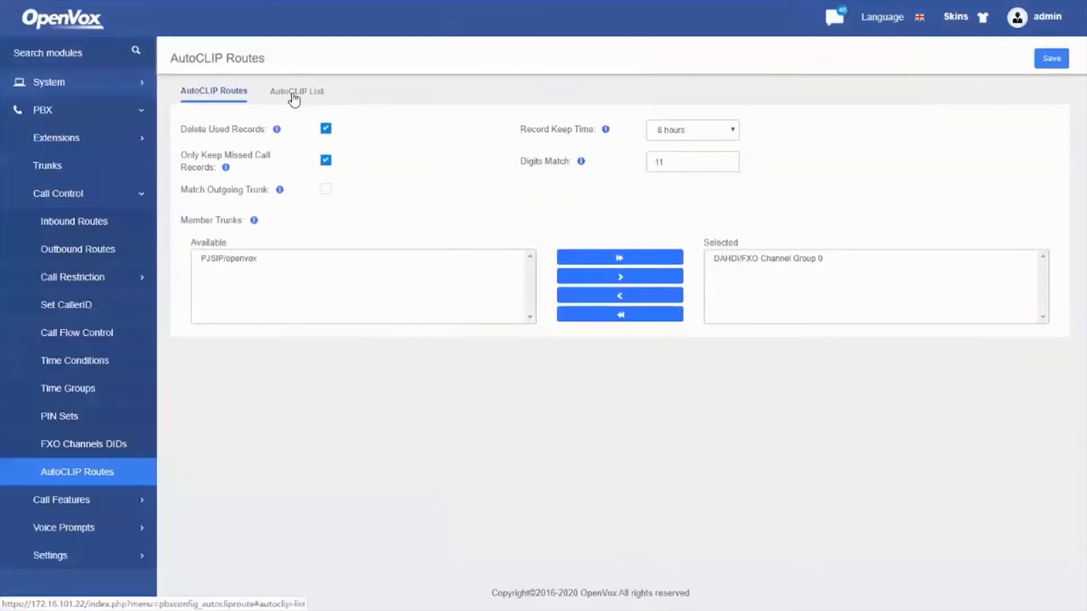
pyautogui.click(295, 94)
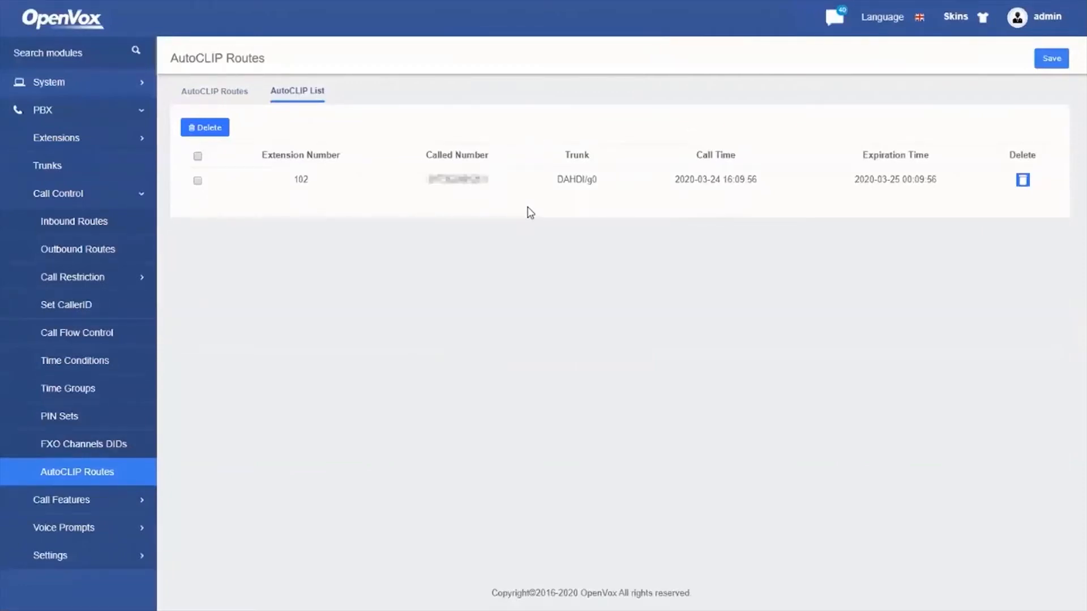
pyautogui.click(214, 92)
pyautogui.click(699, 133)
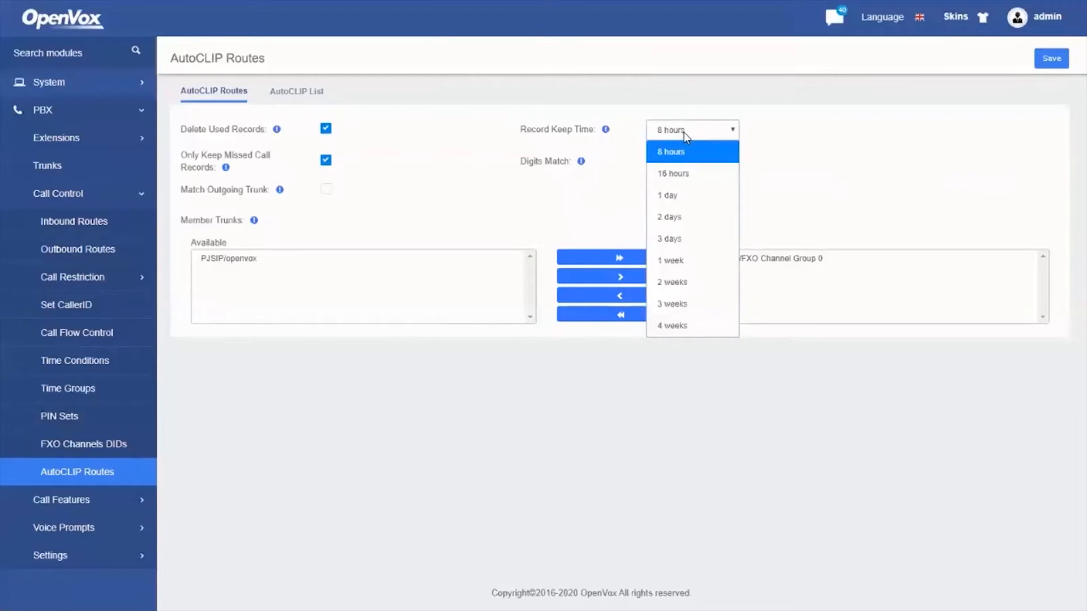
pyautogui.click(684, 138)
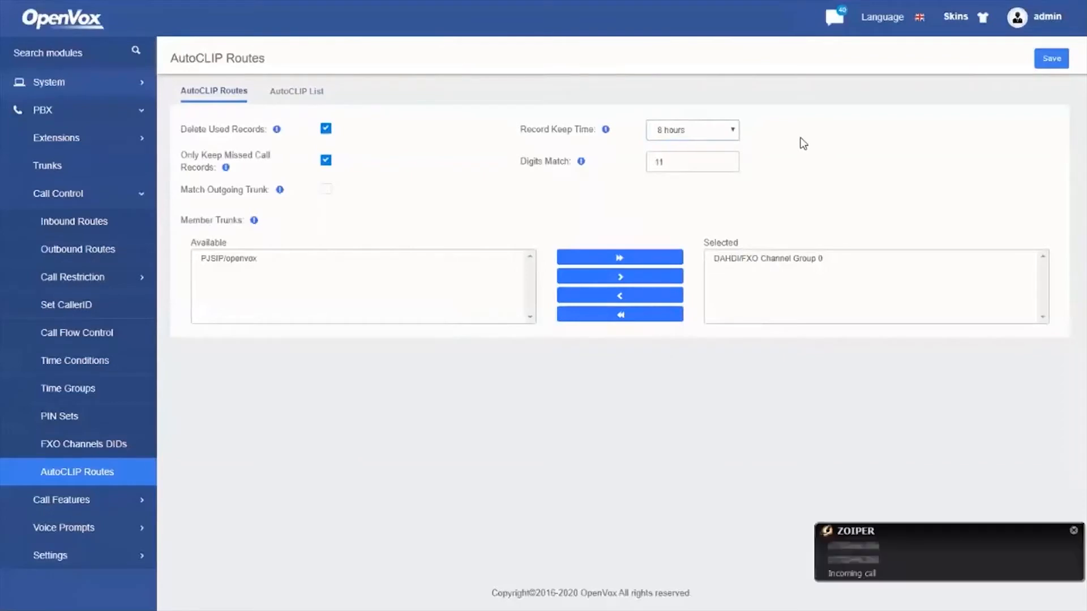
# Reject the incoming Zoiper call on extension 102 and return to the PBX page
pyautogui.click(921, 559)
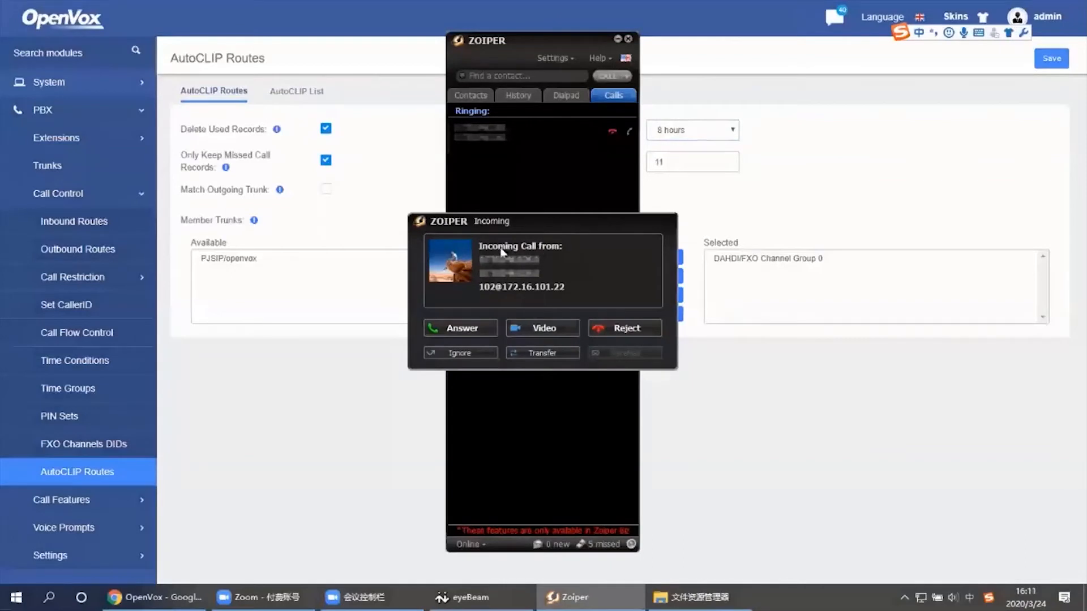
pyautogui.click(630, 329)
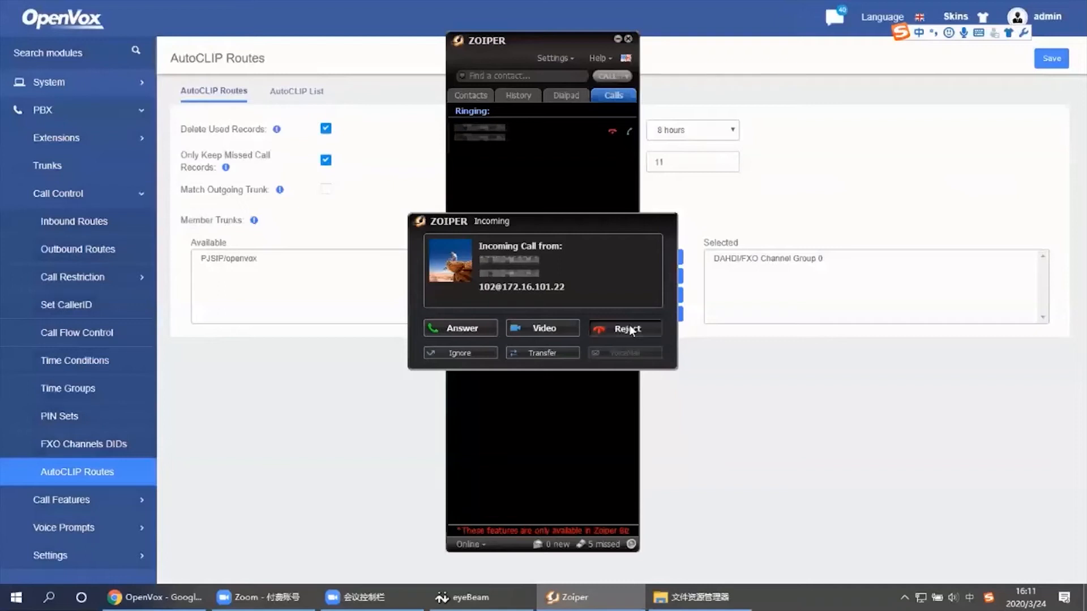
pyautogui.click(713, 371)
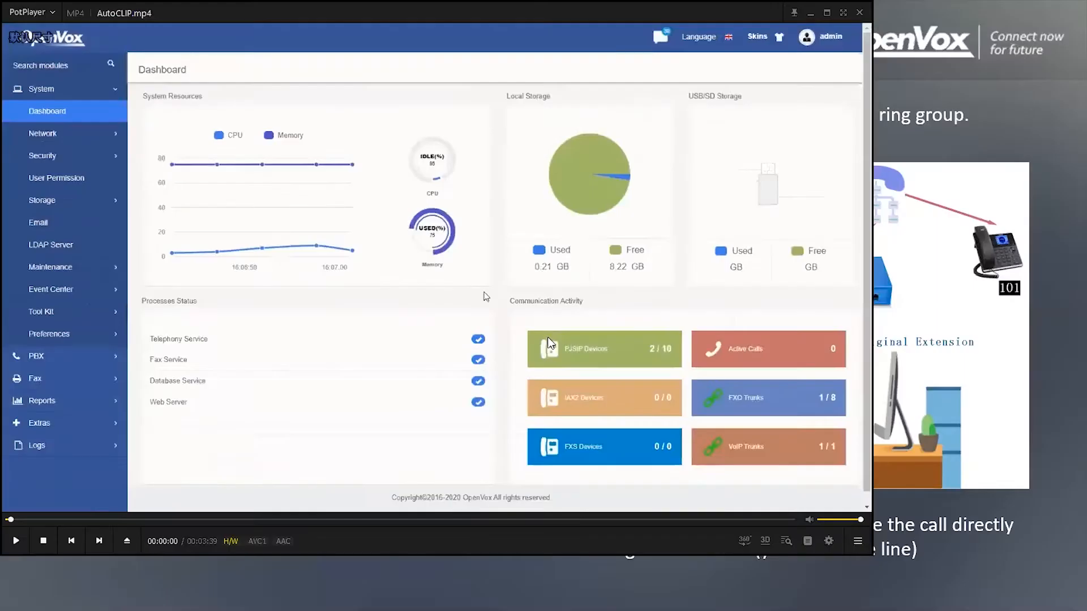
# Close the video player, go to the next slide, and open the linked User Permission video
pyautogui.click(859, 13)
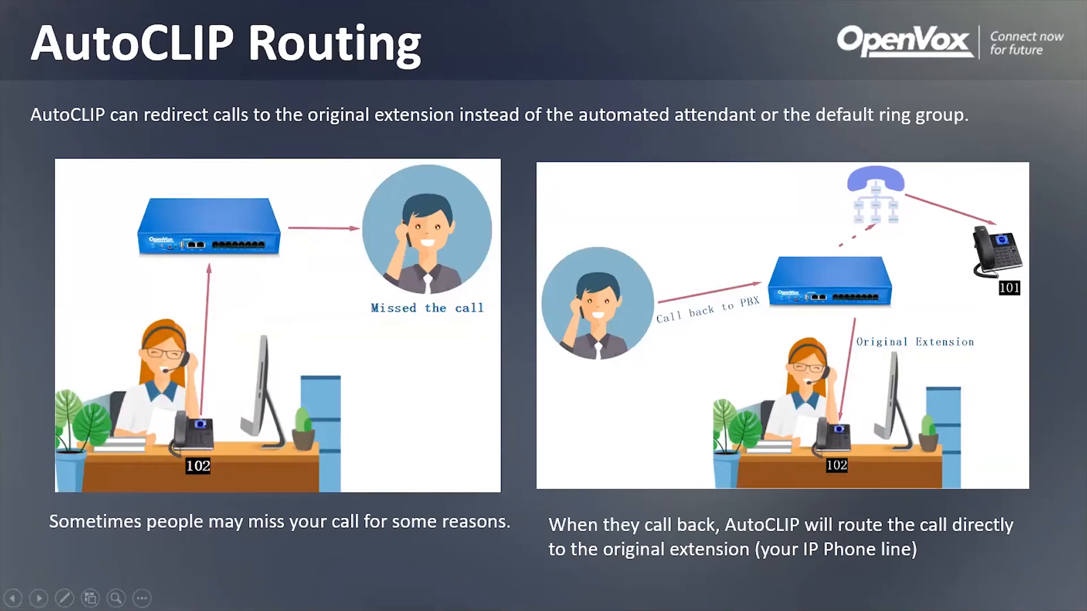
pyautogui.click(423, 155)
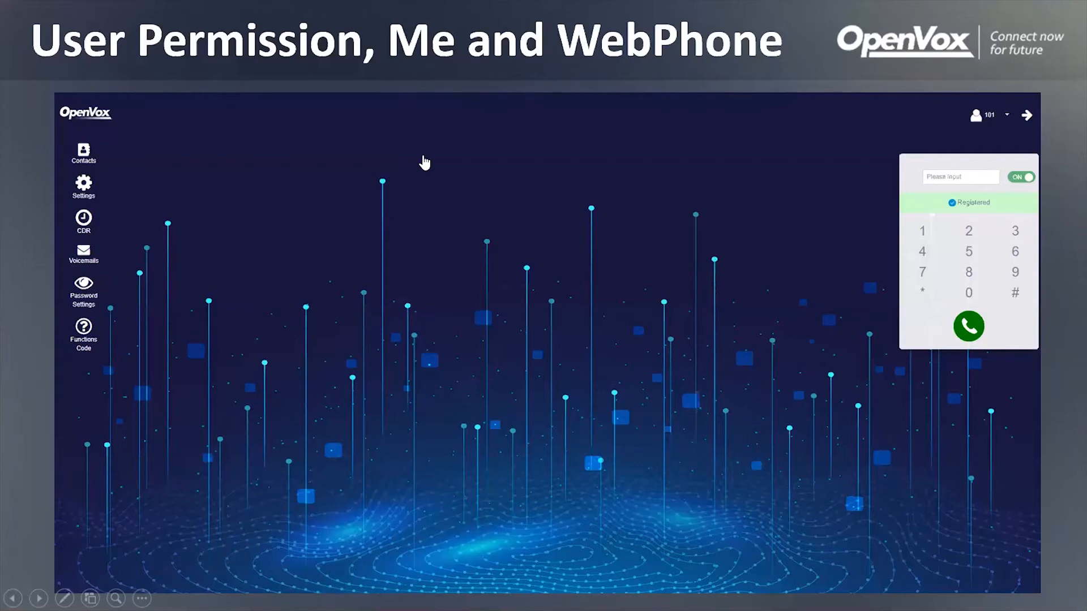
pyautogui.click(424, 163)
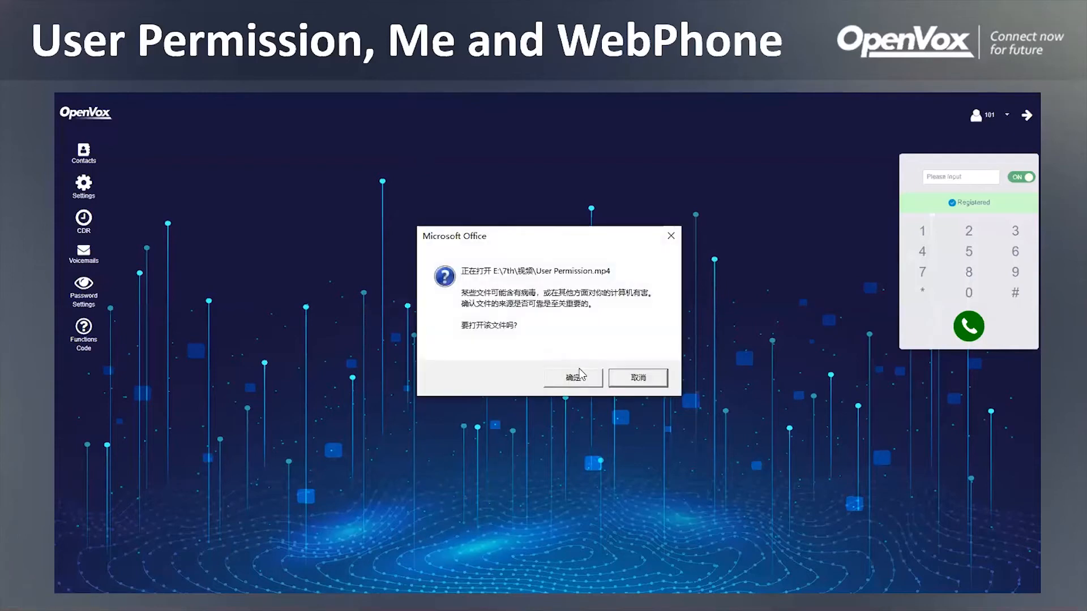
pyautogui.click(580, 378)
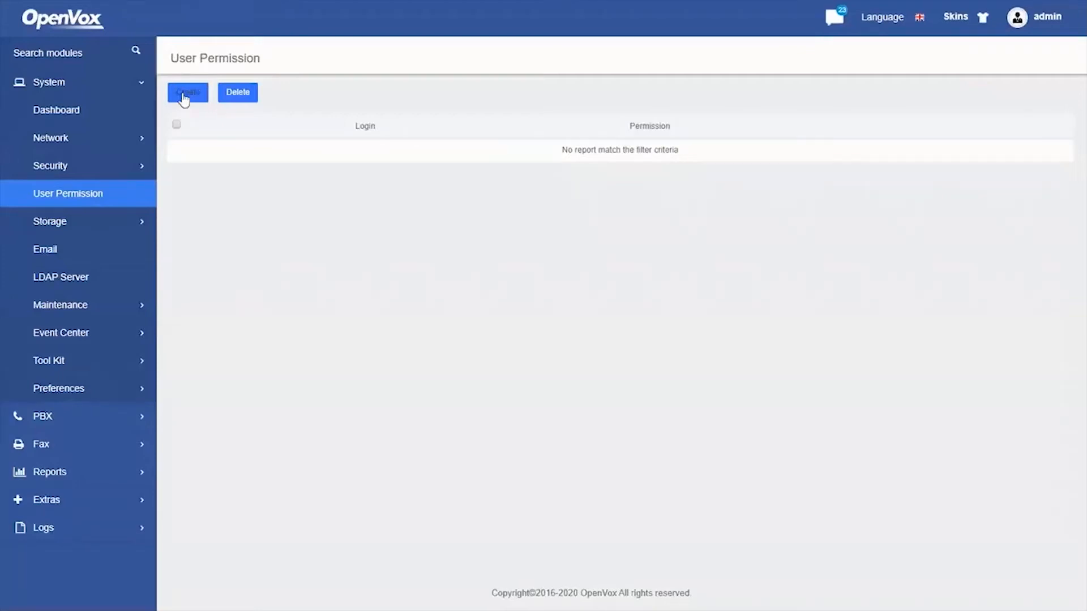
# Create a new user permission entry, keeping user 101 selected
pyautogui.click(184, 97)
pyautogui.click(232, 101)
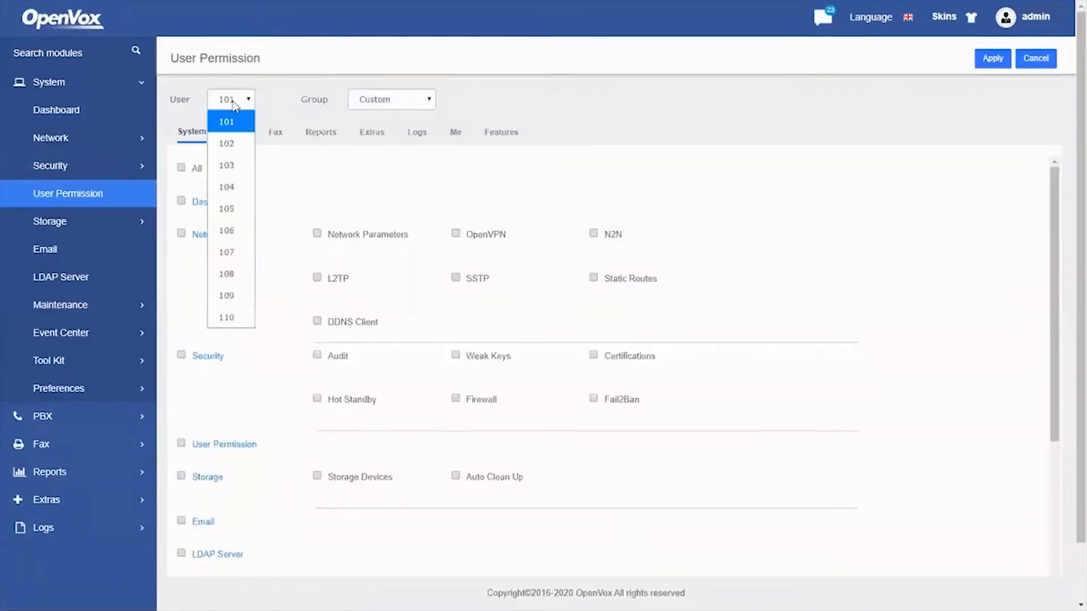
pyautogui.click(233, 130)
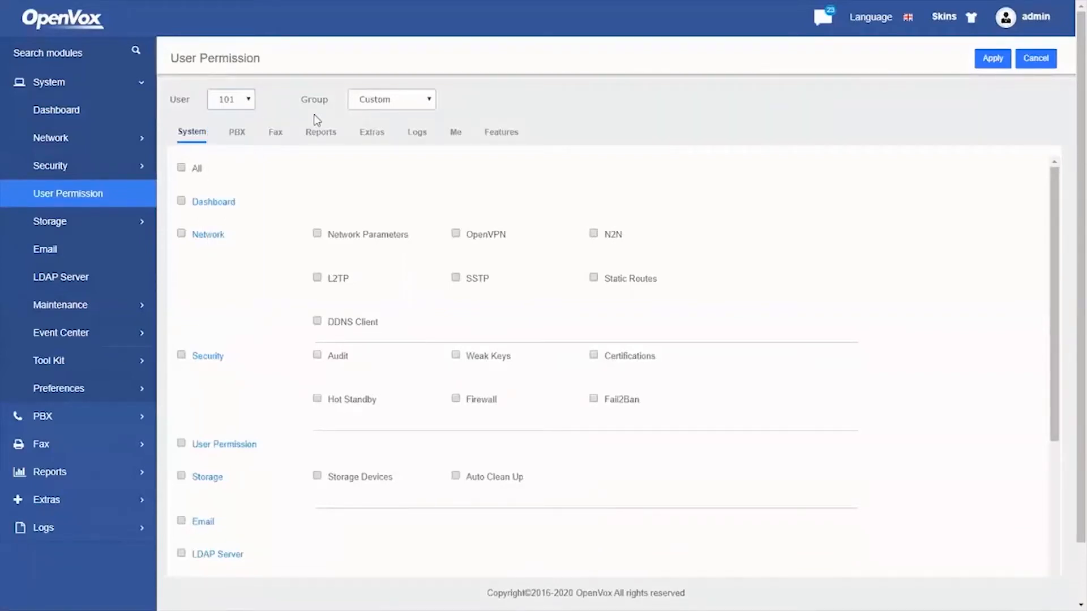
# Review user 101's Me, System, PBX, Reports, Extras and CDR feature permissions
pyautogui.click(456, 136)
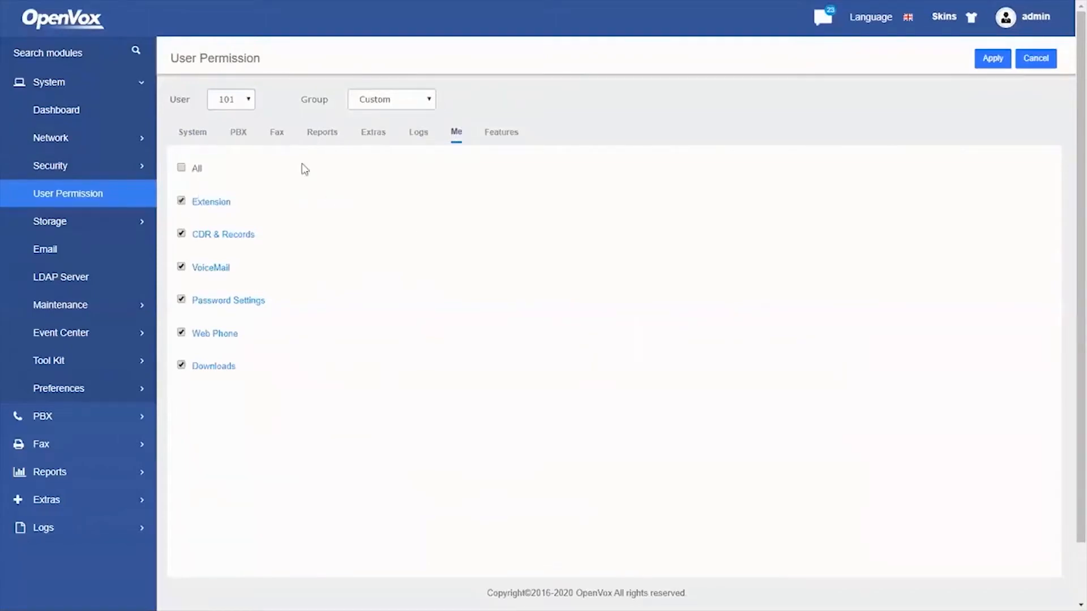
pyautogui.click(201, 138)
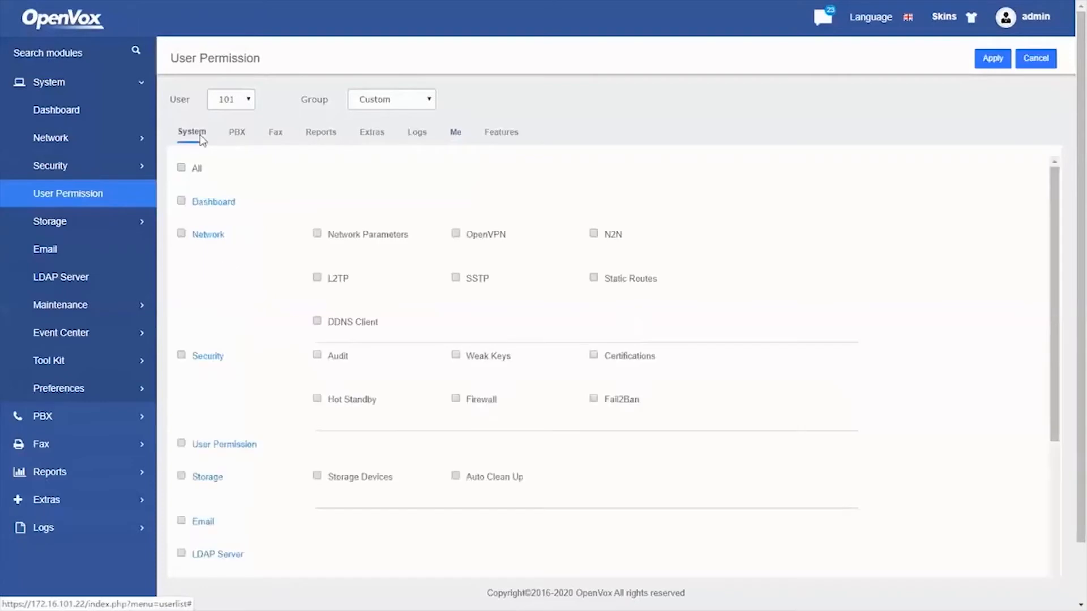
pyautogui.click(238, 136)
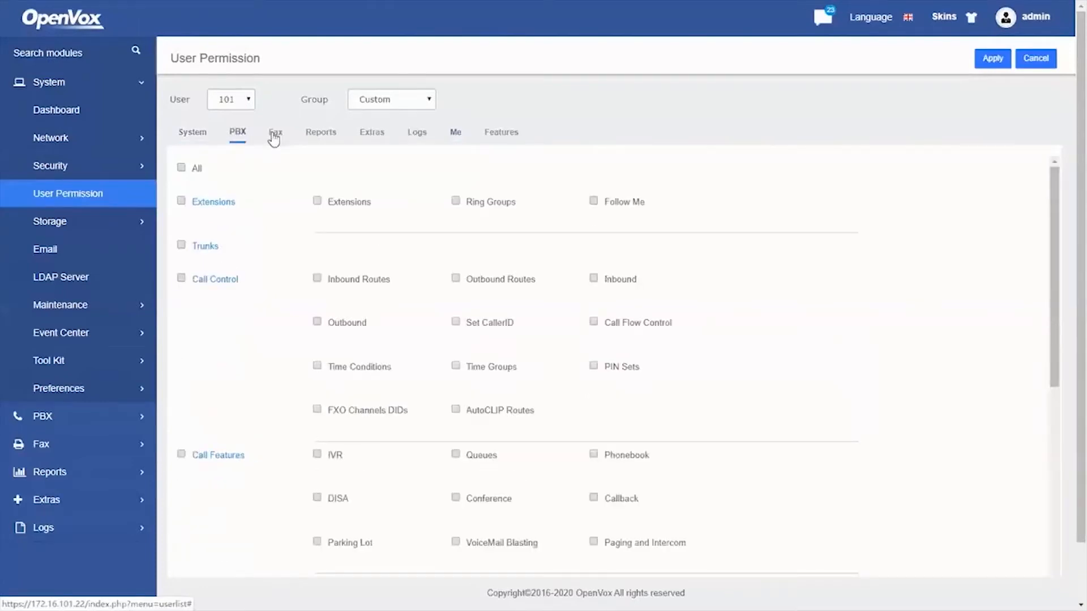
pyautogui.click(321, 134)
pyautogui.click(372, 135)
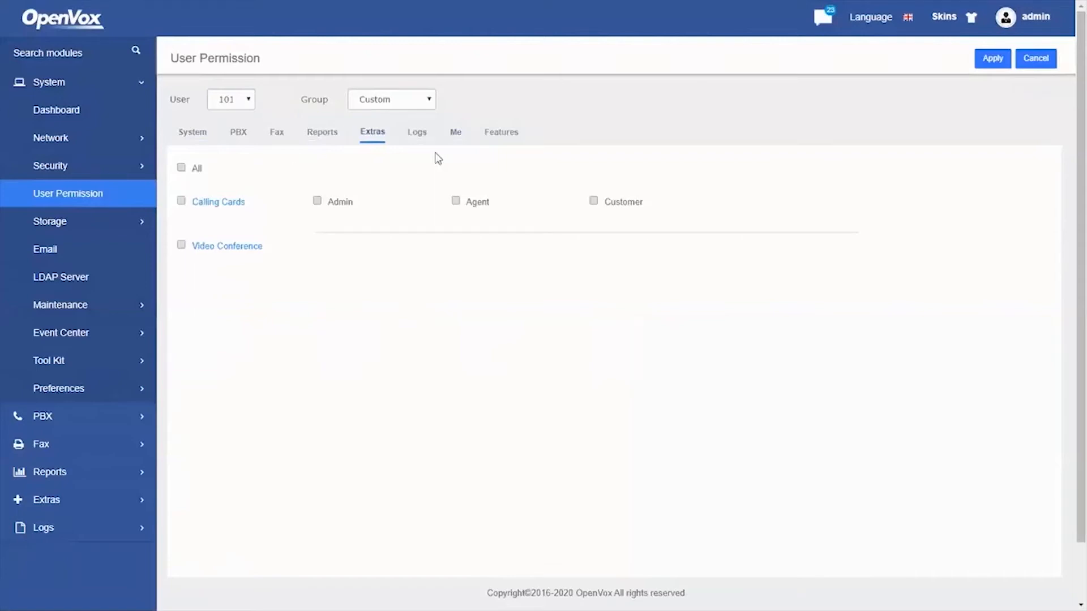
pyautogui.click(198, 142)
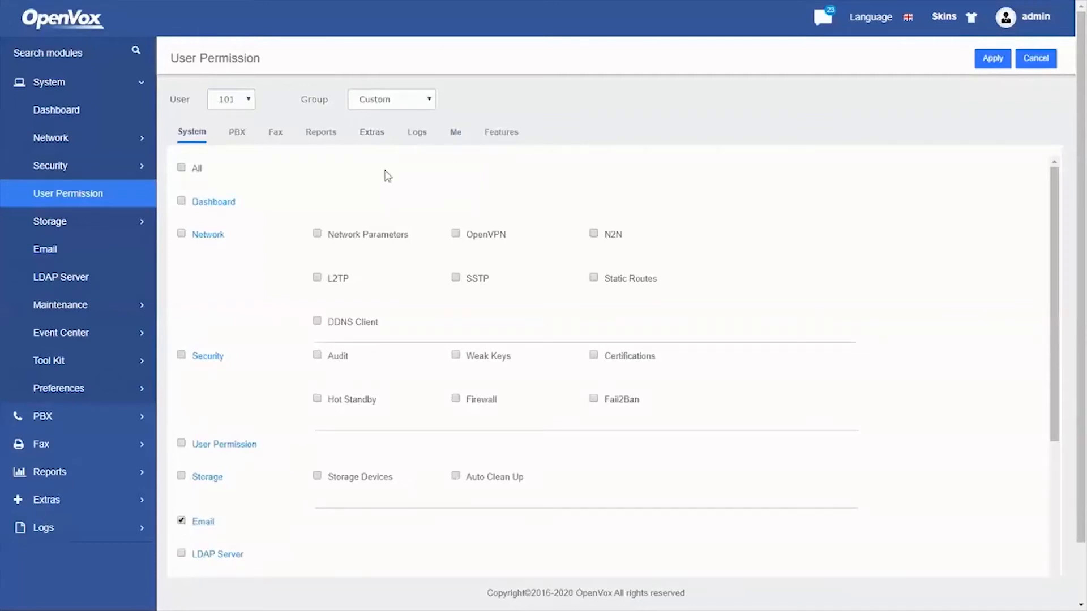
pyautogui.click(491, 140)
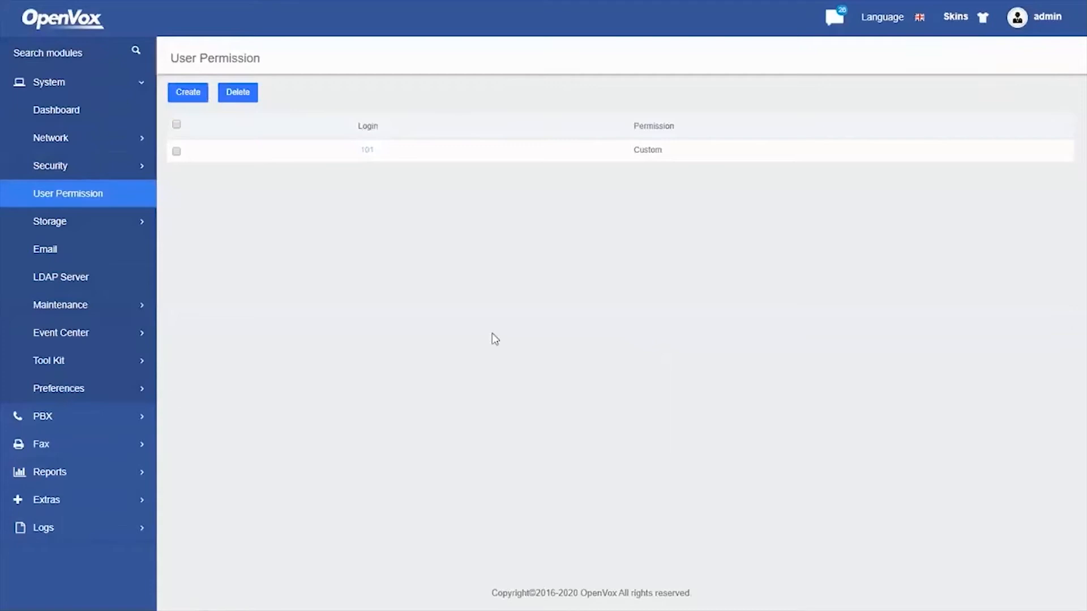
# Open extension 101 for editing and reveal its user password
pyautogui.click(104, 420)
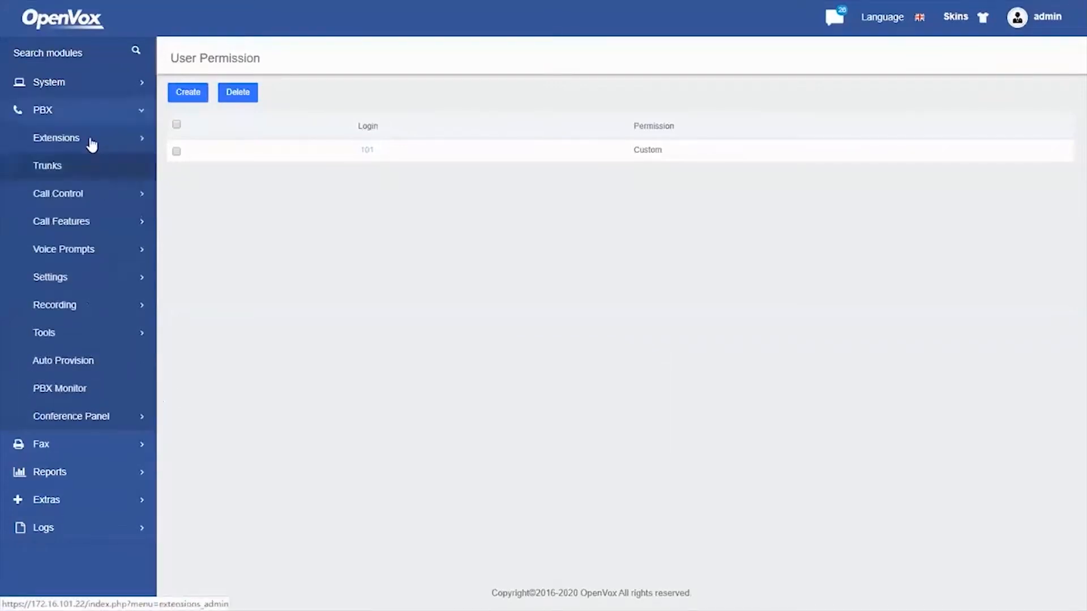
pyautogui.click(91, 143)
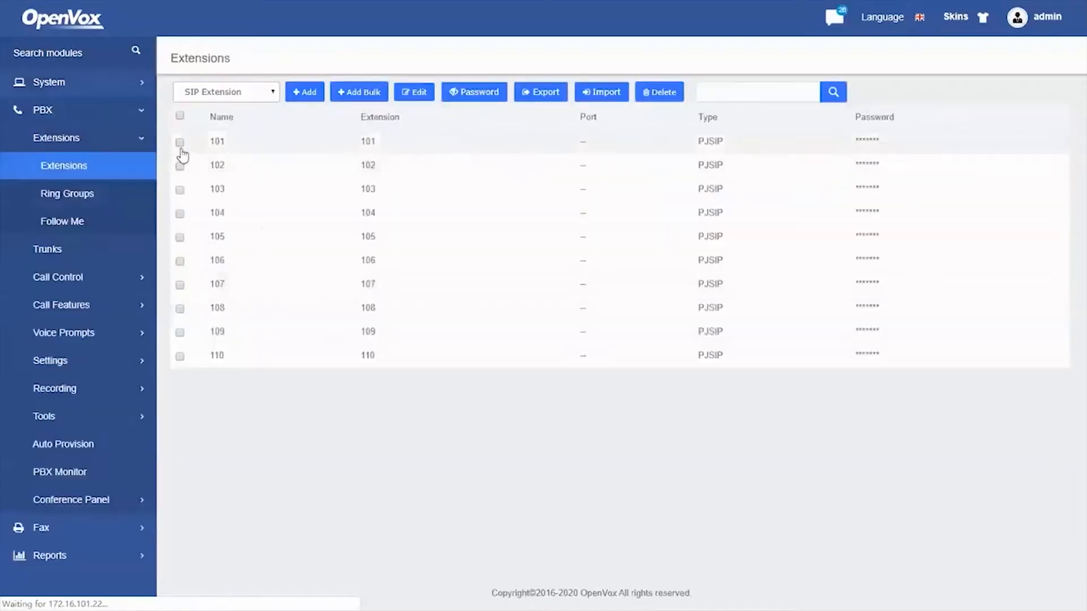
pyautogui.click(180, 142)
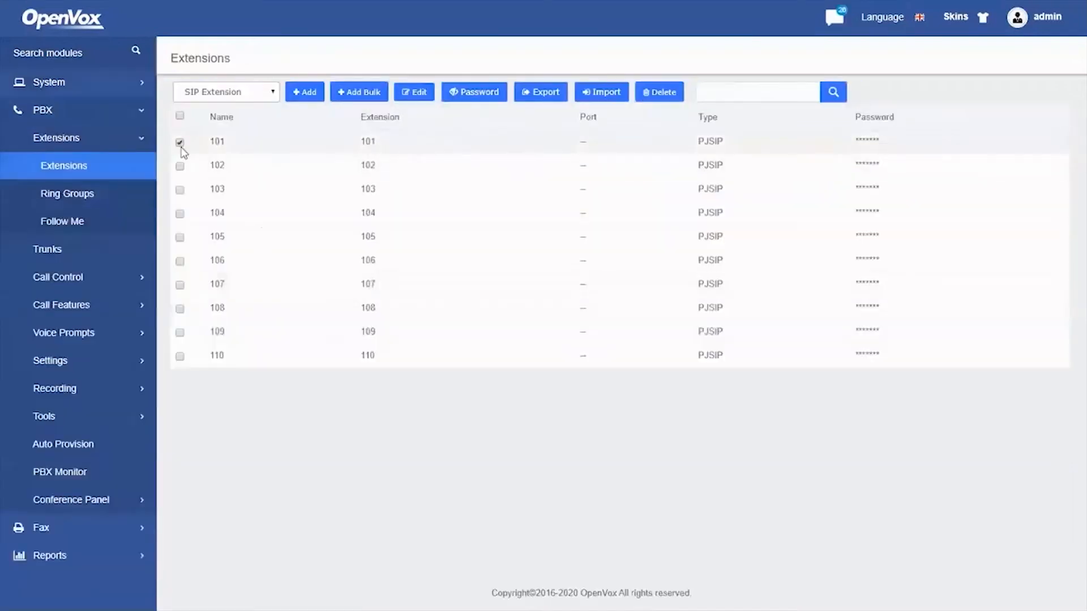
pyautogui.click(418, 96)
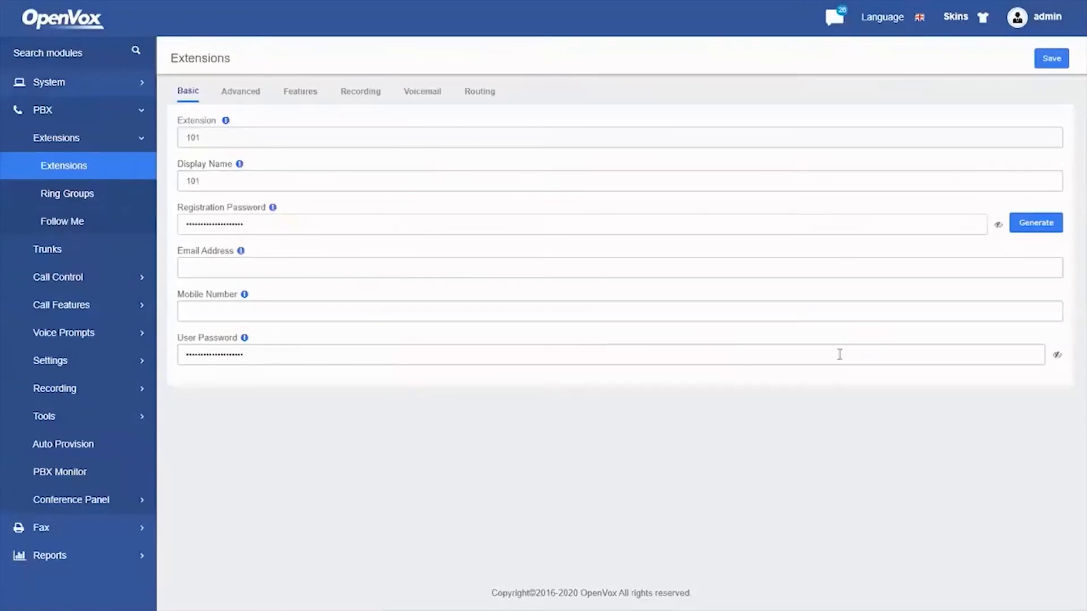
pyautogui.click(1057, 355)
# Copy extension 101's user password and switch to the login window
pyautogui.moveTo(344, 352); pyautogui.dragTo(178, 353)
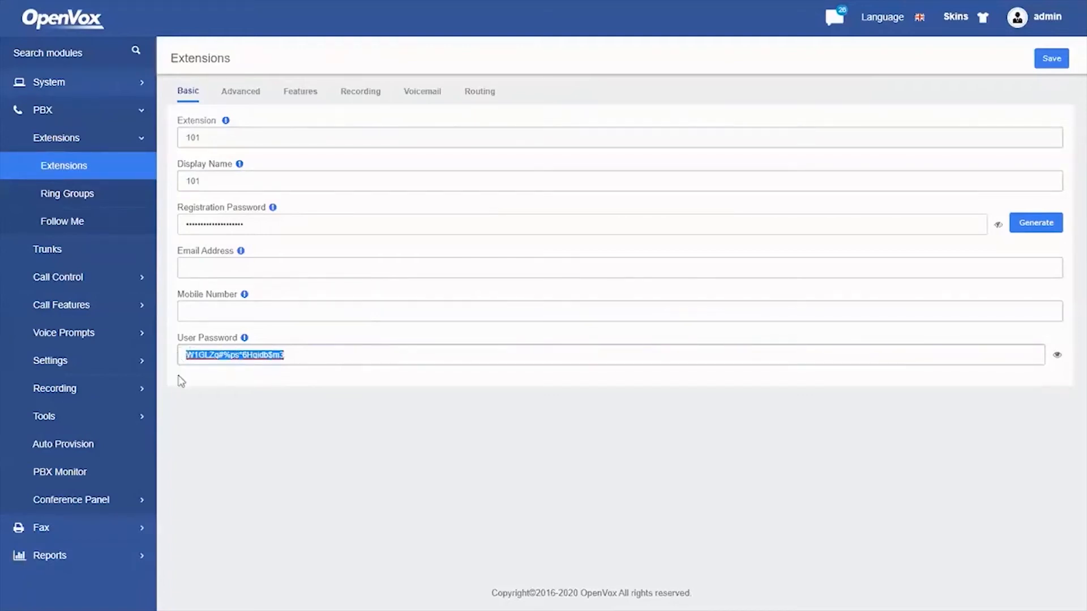
pyautogui.rightClick(210, 356)
pyautogui.click(235, 410)
pyautogui.hotkey('alt', 'Tab')
pyautogui.hotkey('alt', 'Tab')
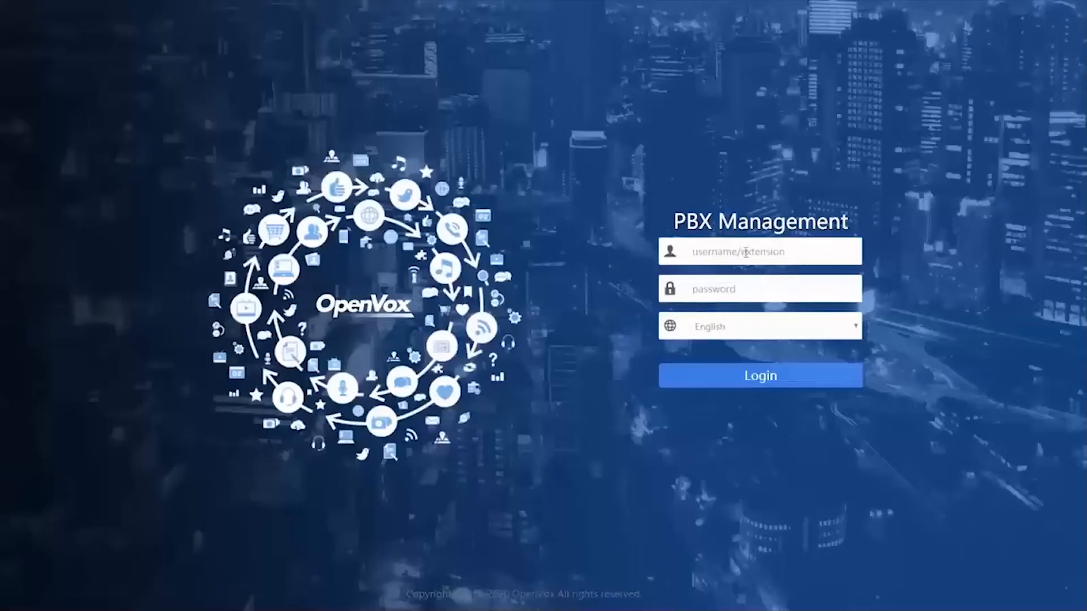
# Log in as extension 101 using the copied user password
pyautogui.click(746, 252)
pyautogui.write('101')
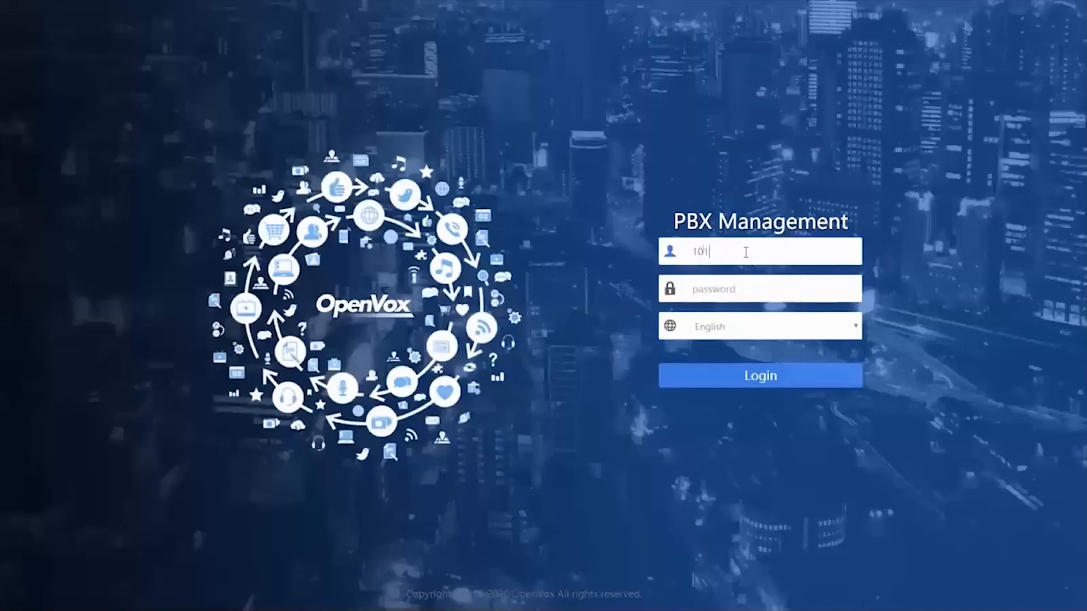
pyautogui.press('Tab')
pyautogui.rightClick(734, 290)
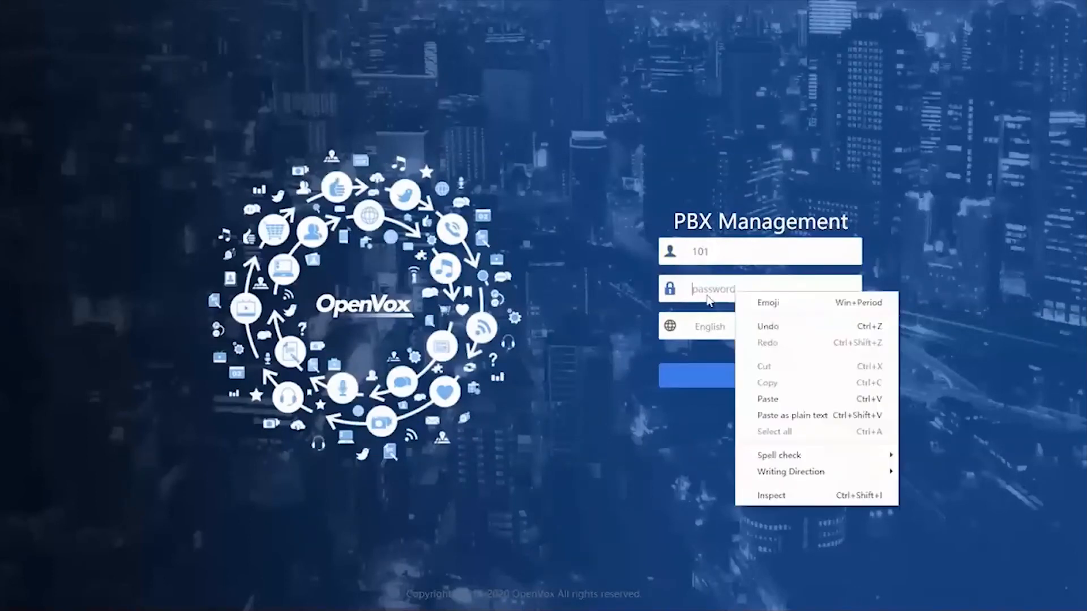
pyautogui.click(758, 400)
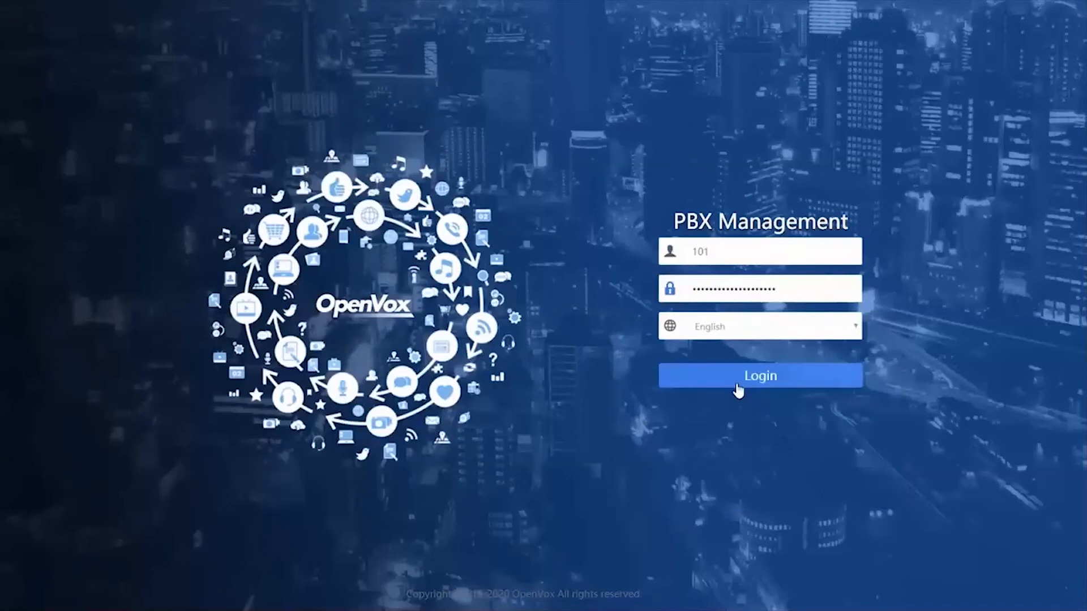
pyautogui.click(734, 377)
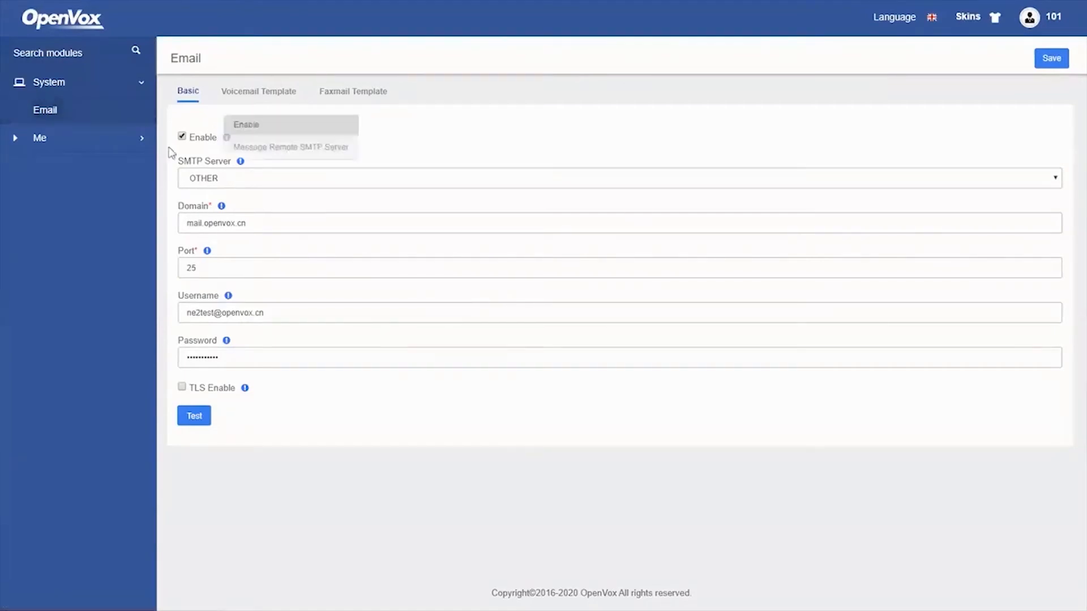
# View user 101's Me > CDR & Records page, then open the admin's System > User Permission
pyautogui.click(81, 145)
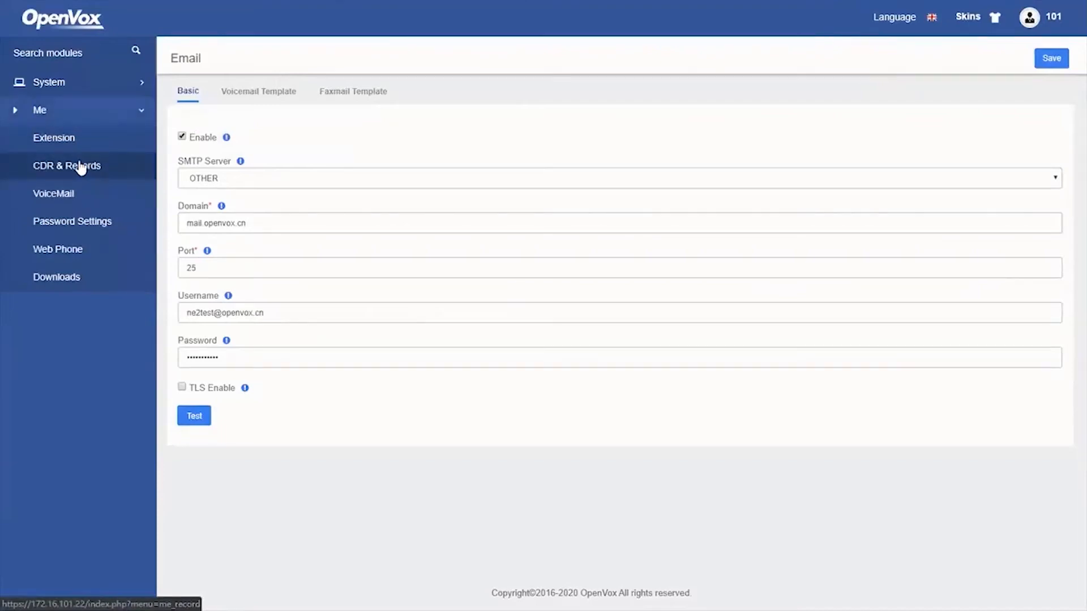
pyautogui.click(81, 167)
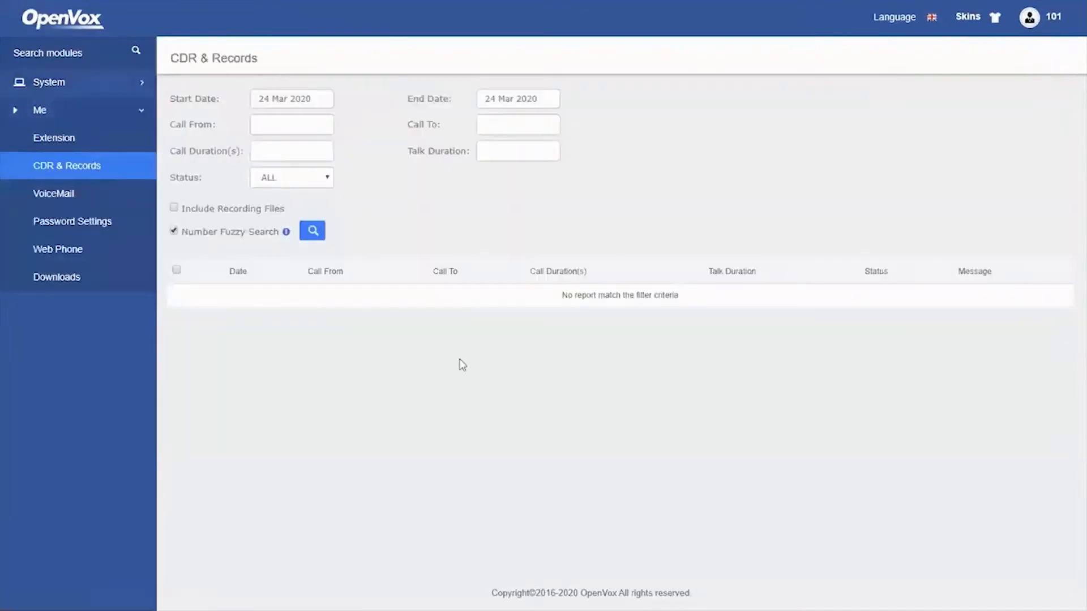
pyautogui.hotkey('alt', 'Tab')
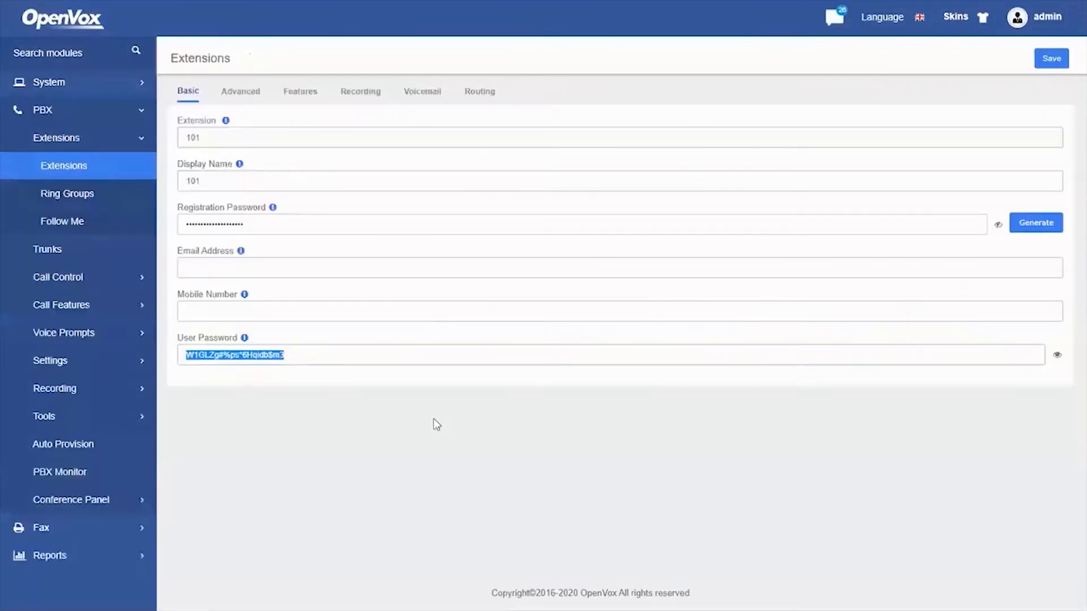
pyautogui.click(77, 84)
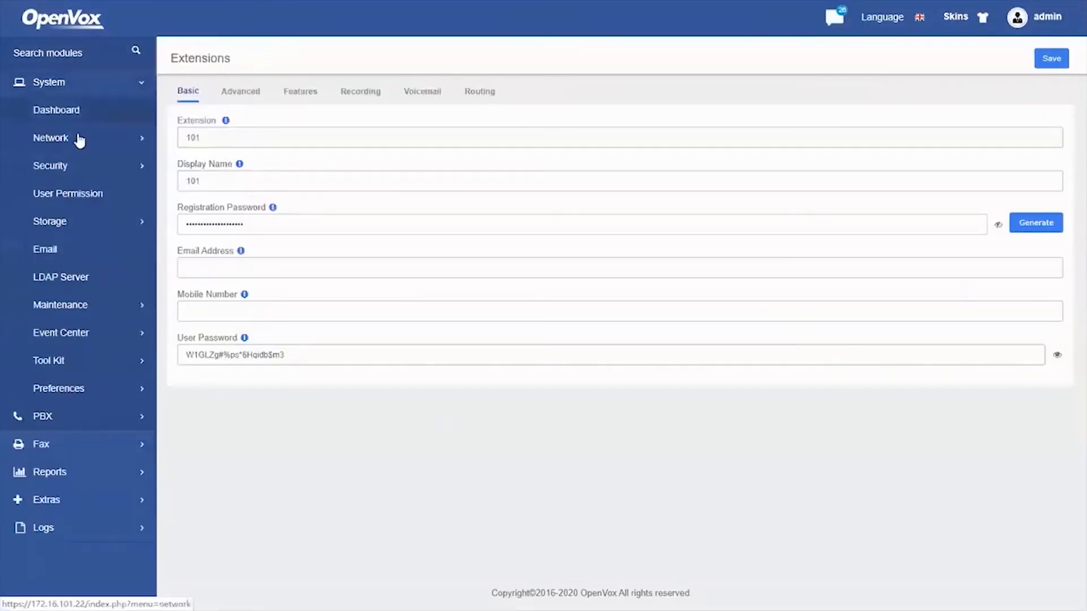
pyautogui.click(122, 201)
# Grant user 101 the Download CDR feature permission and apply it
pyautogui.click(369, 151)
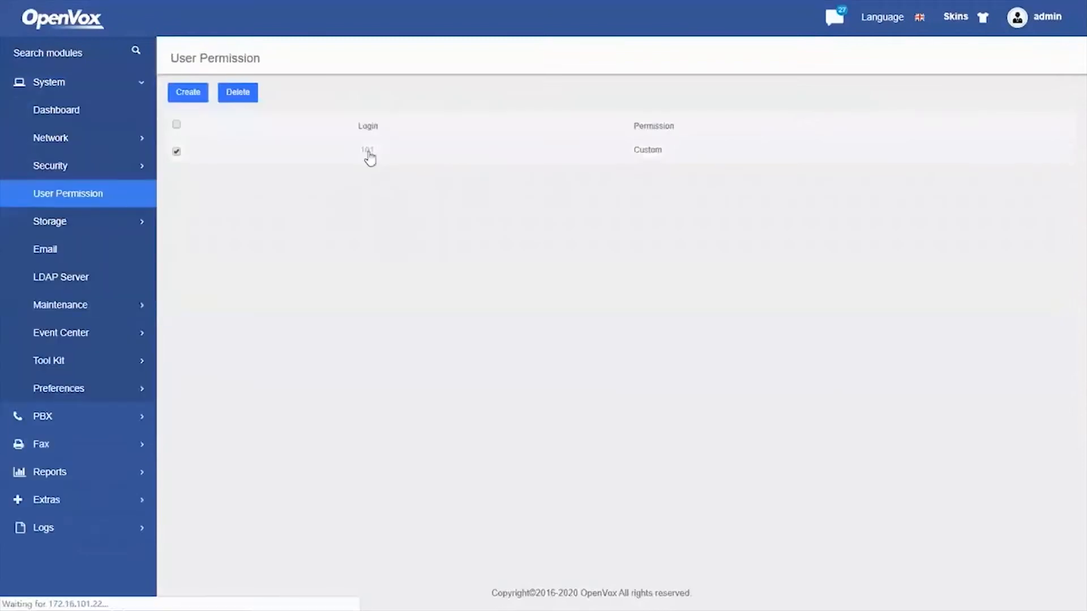
pyautogui.click(501, 135)
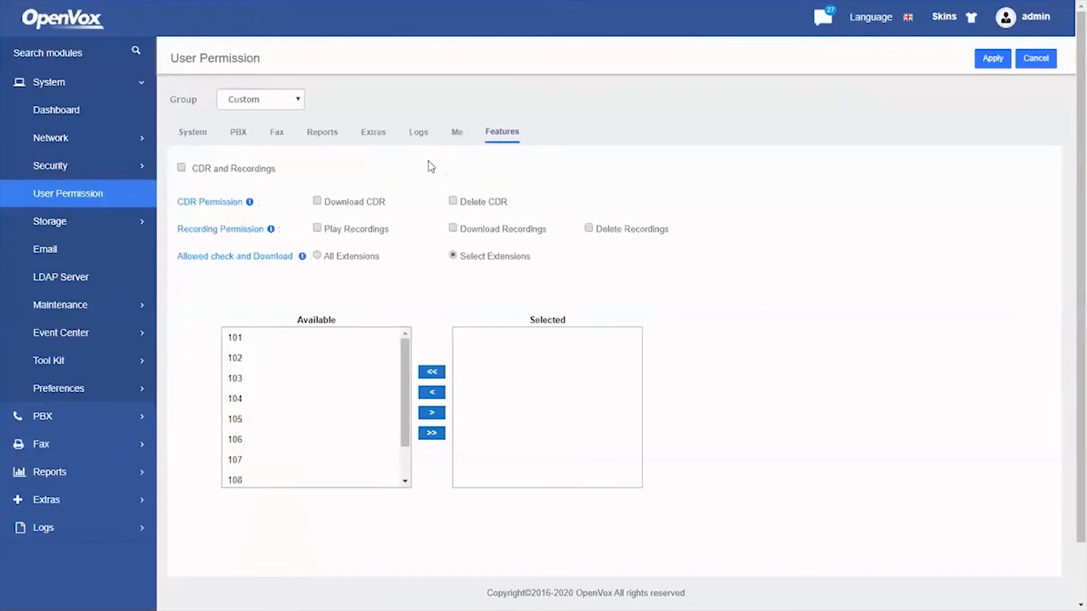
pyautogui.click(318, 201)
pyautogui.click(984, 60)
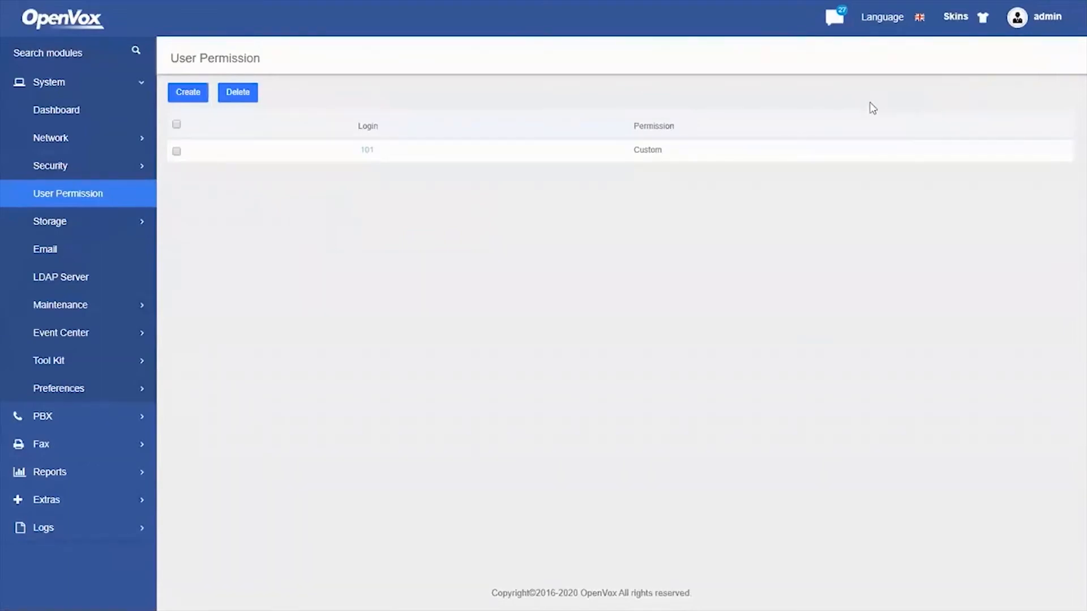
# Reload user 101's browser page to pick up the new permissions
pyautogui.hotkey('alt', 'Tab')
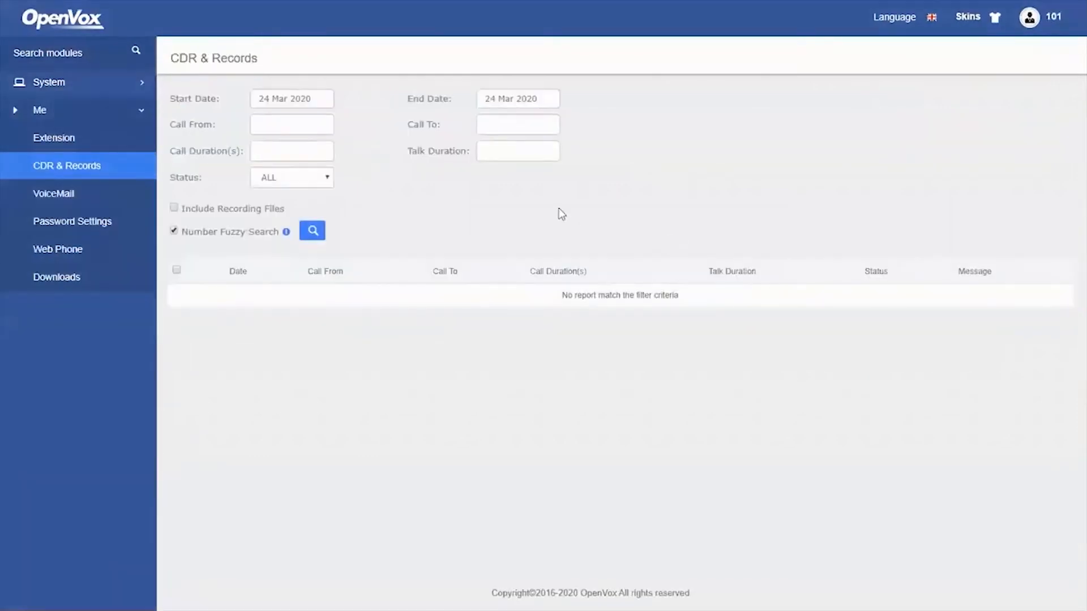
pyautogui.rightClick(559, 209)
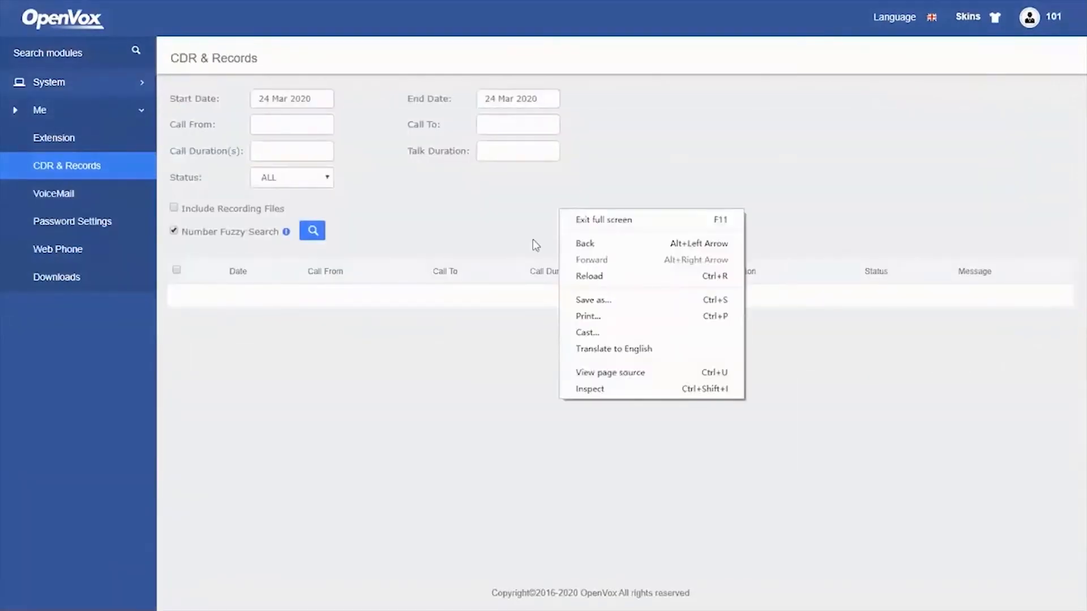
pyautogui.click(620, 279)
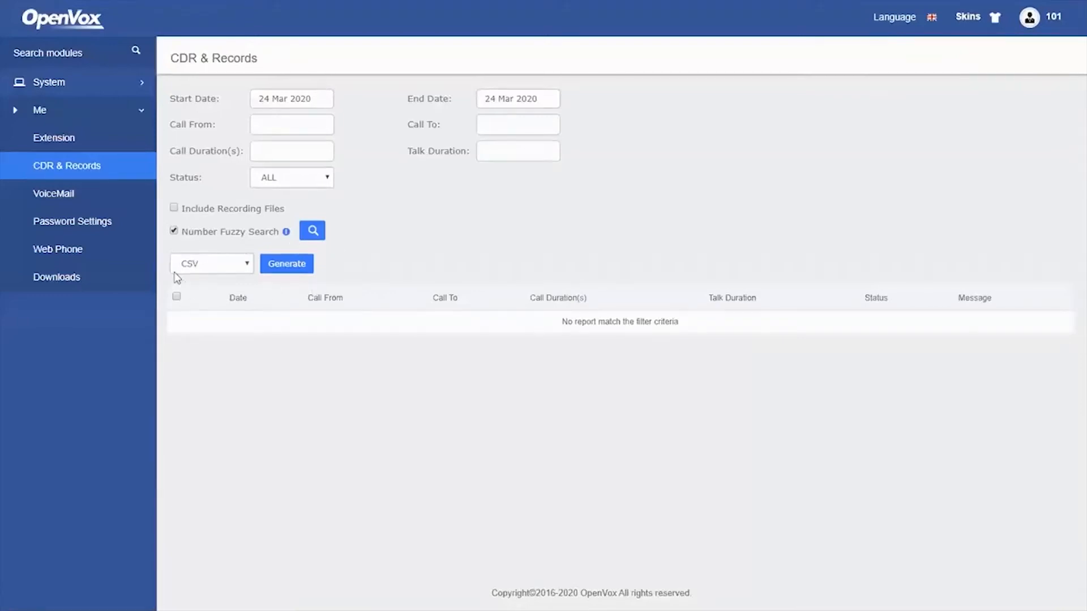
# Generate a PDF CDR report and open the Downloads list to find it
pyautogui.click(299, 270)
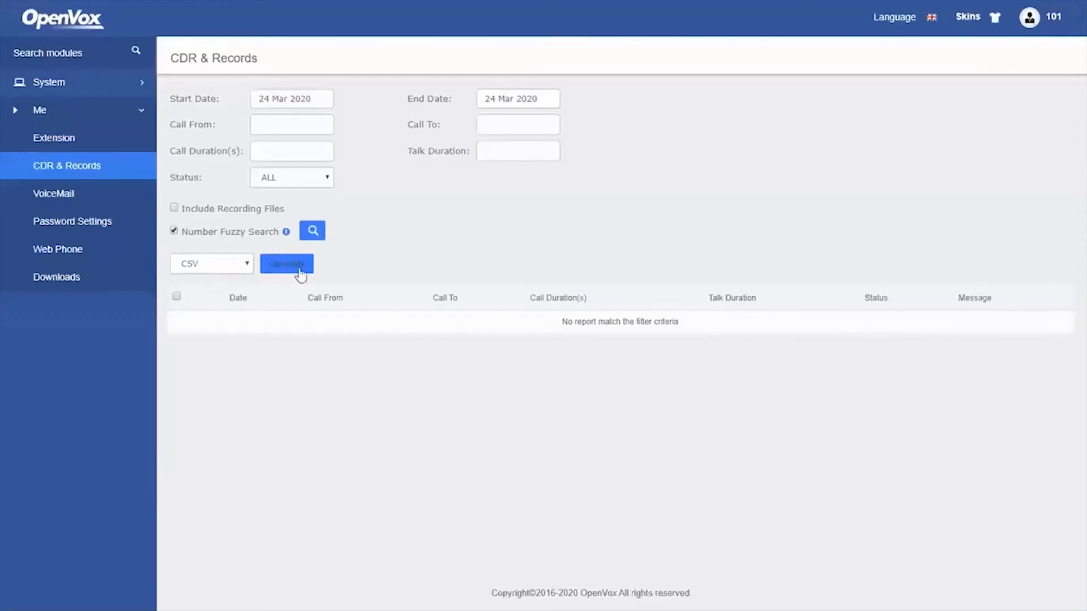
pyautogui.click(224, 264)
pyautogui.click(217, 330)
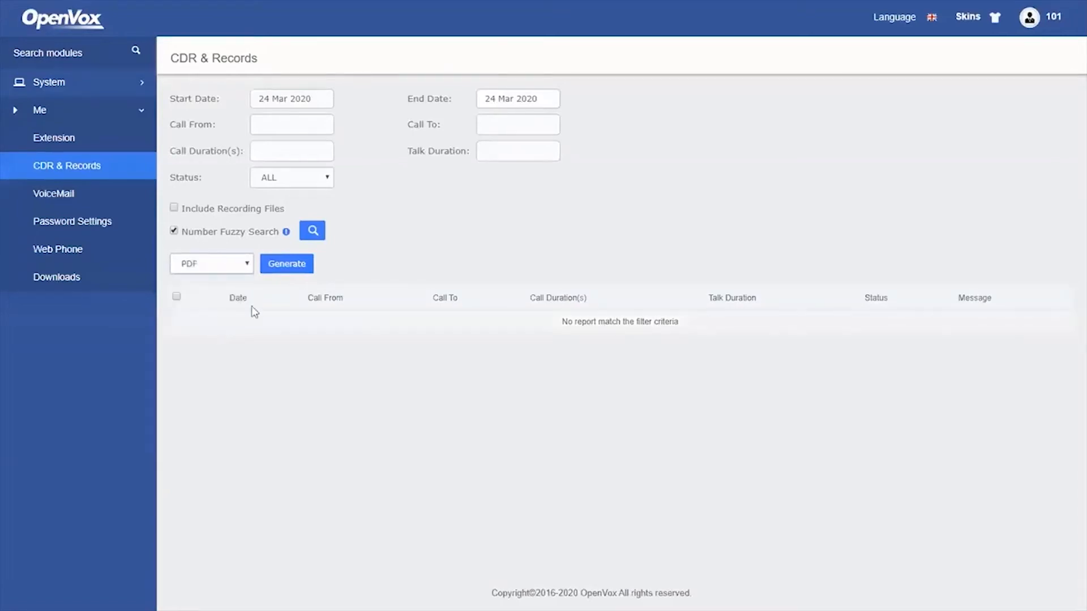
pyautogui.click(289, 268)
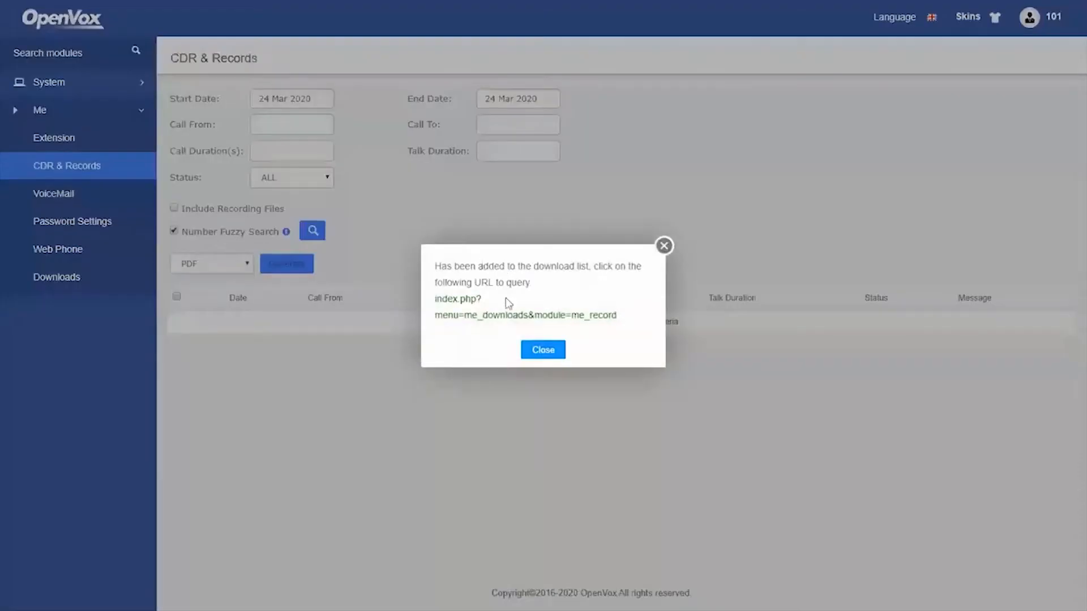
pyautogui.click(472, 319)
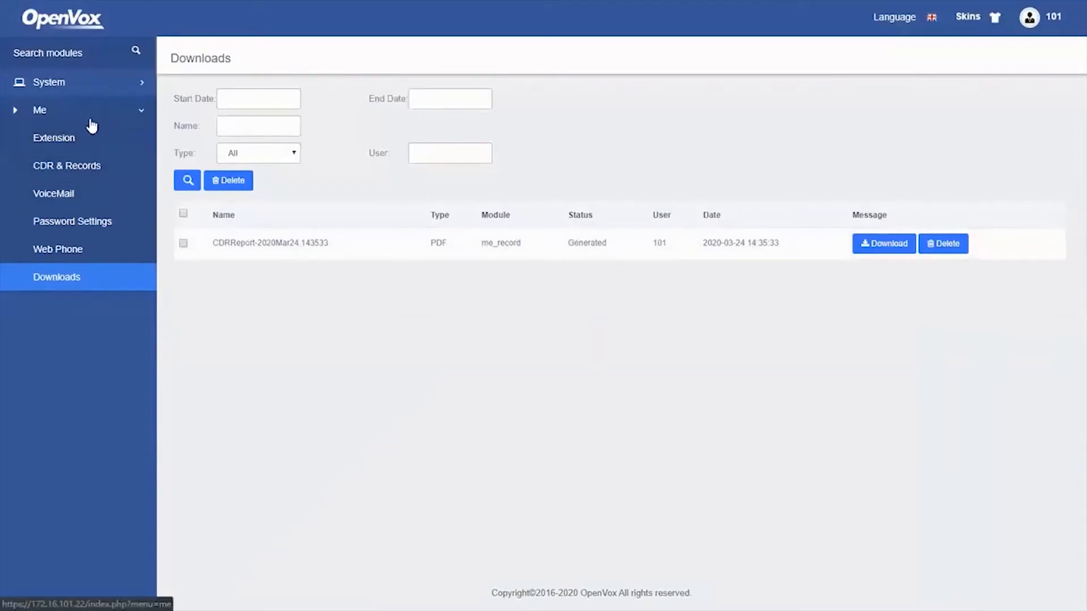
# Review extension 101's own settings page, scrolling through its options
pyautogui.click(64, 146)
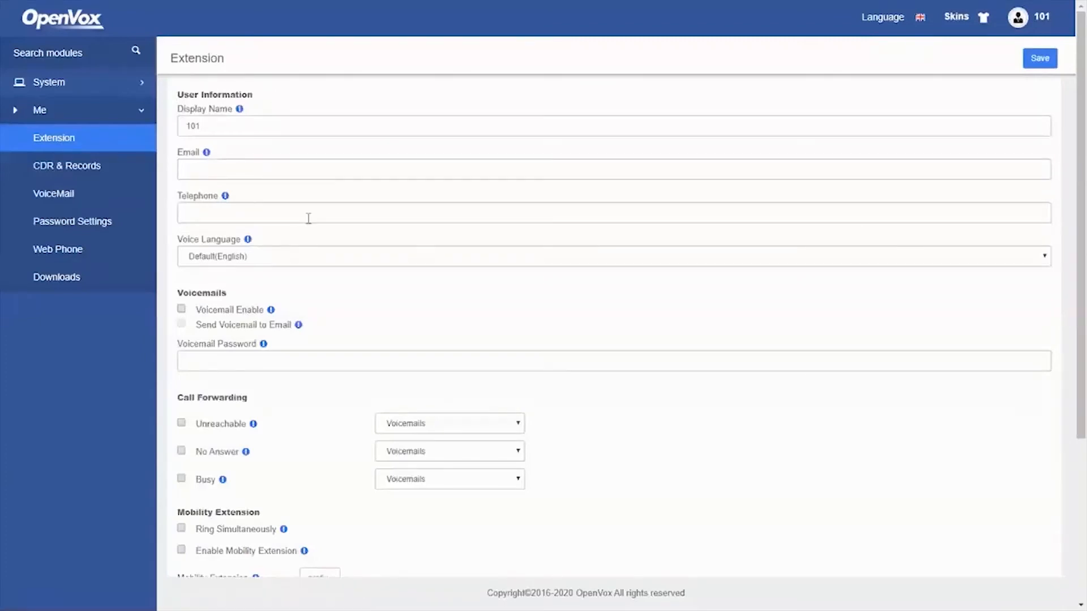
pyautogui.scroll(-1, 306, 272)
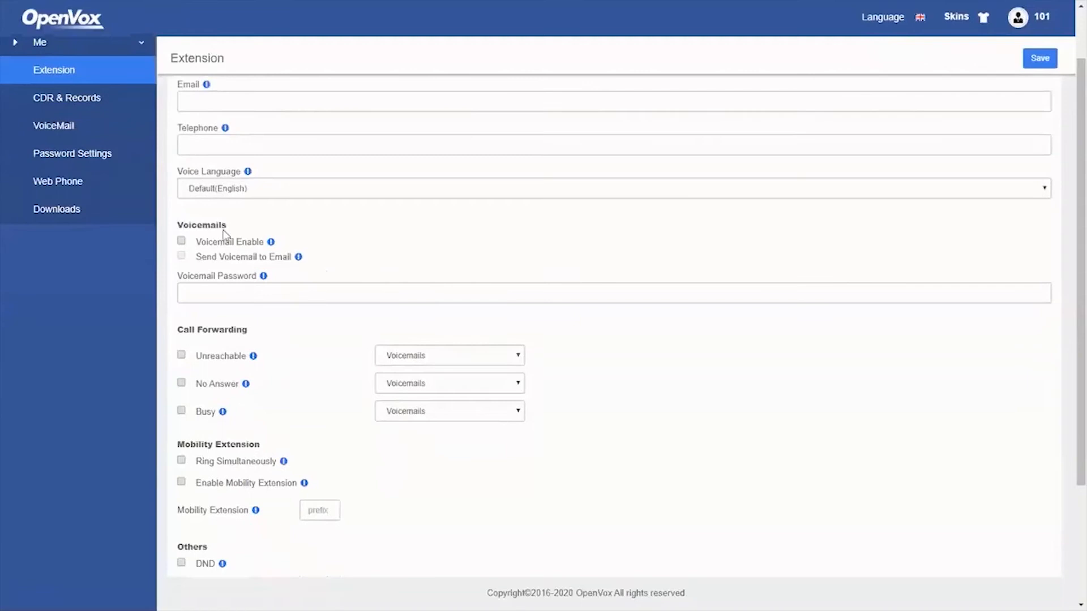
pyautogui.scroll(-1, 306, 283)
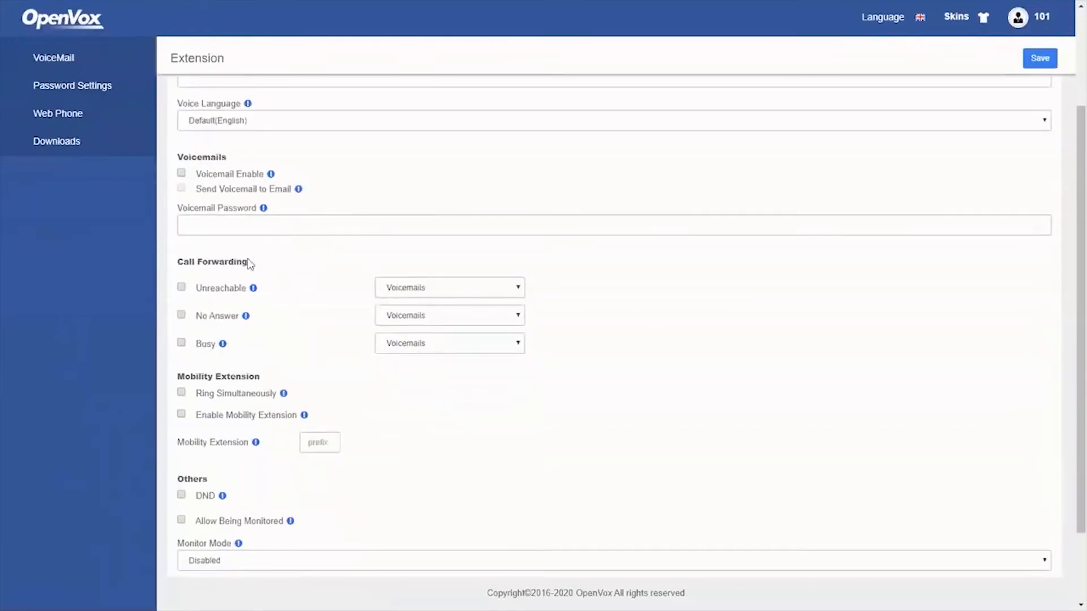
pyautogui.scroll(-2, 299, 287)
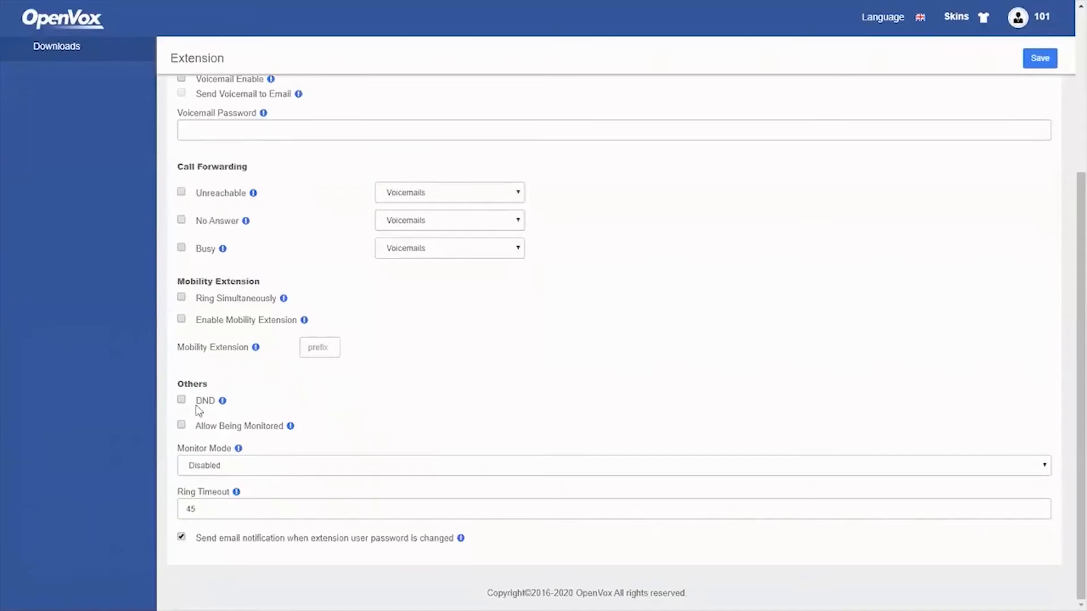
pyautogui.scroll(5, 324, 405)
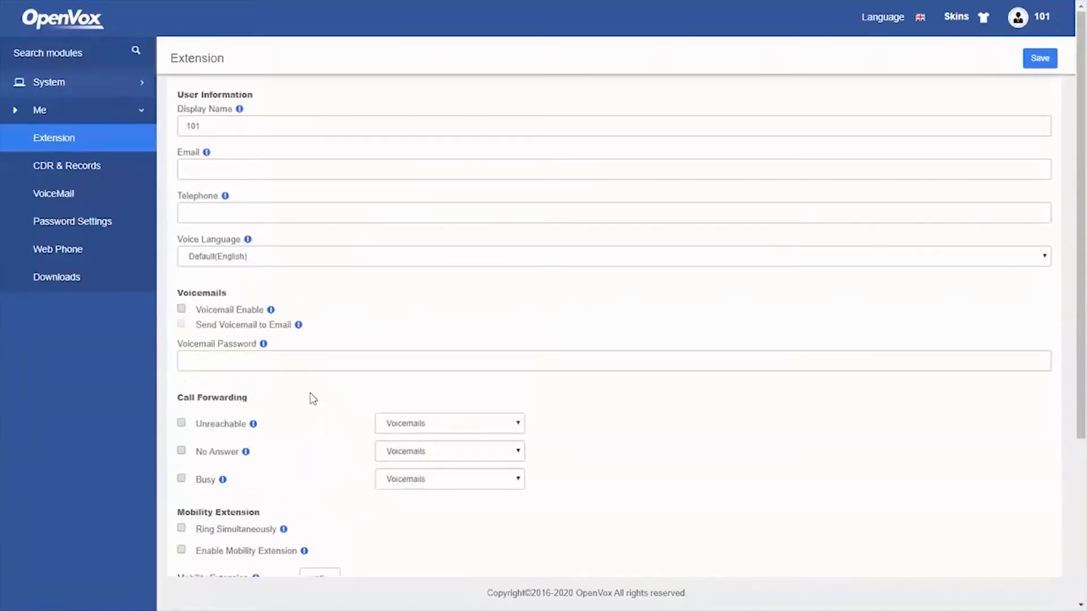
# Check the VoiceMail and Password Settings pages, then bring up the Web Phone
pyautogui.click(68, 195)
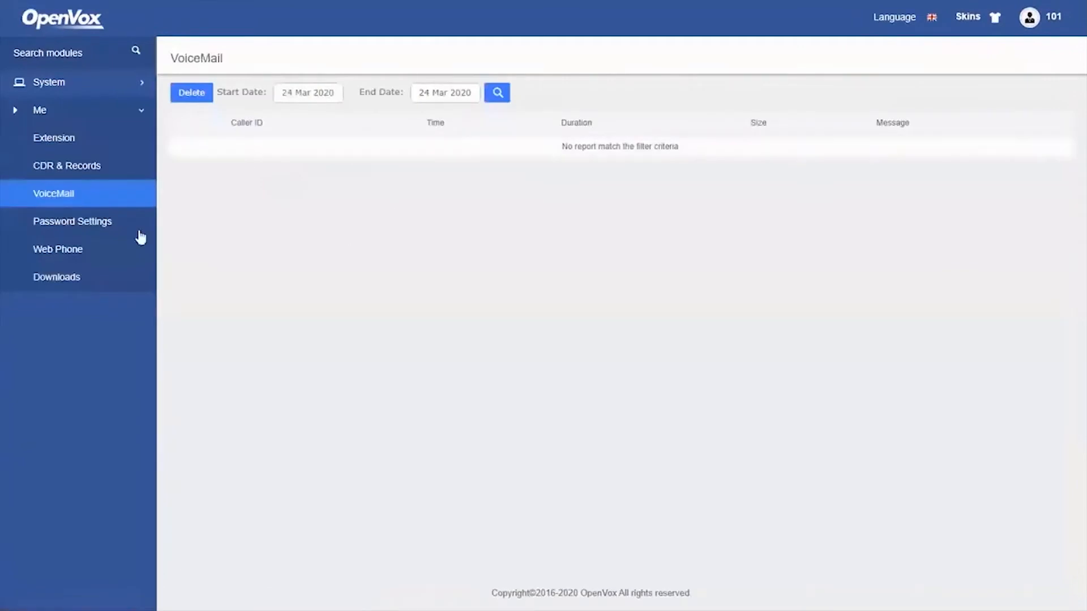
pyautogui.click(85, 226)
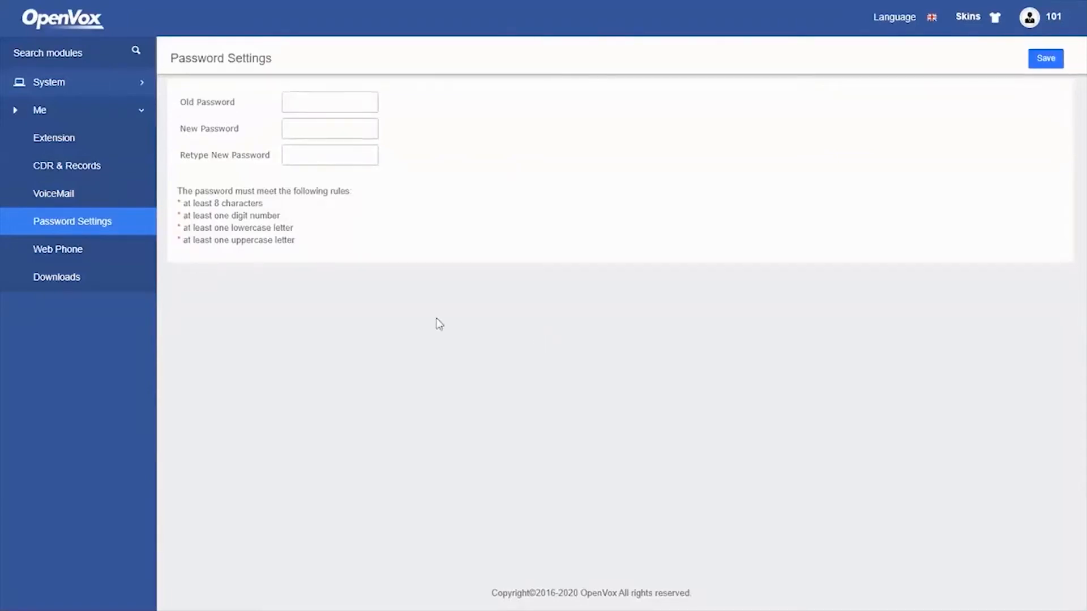
pyautogui.click(68, 249)
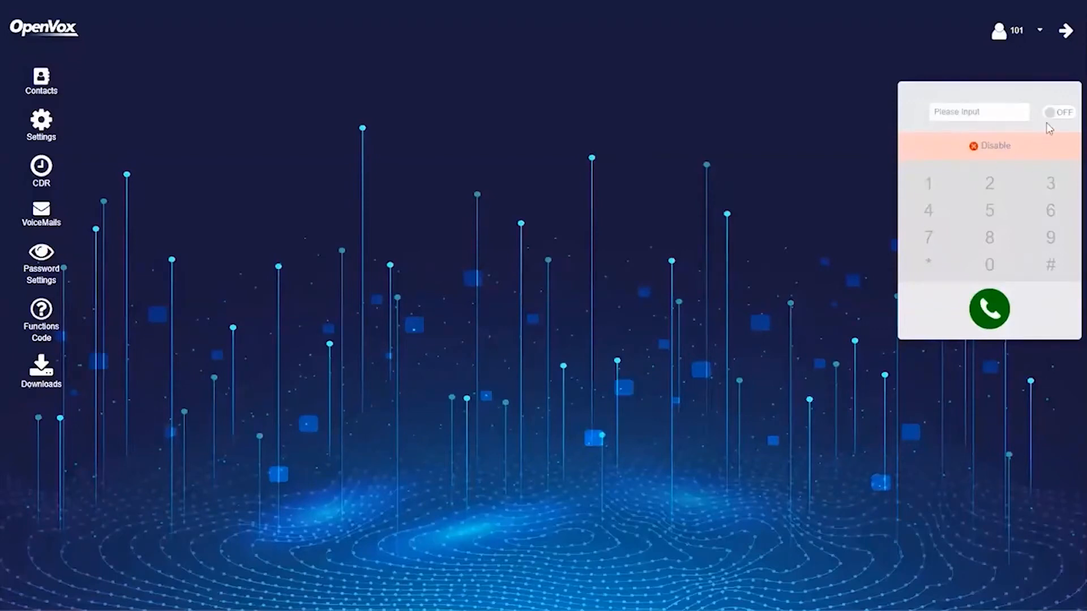
# Switch the web phone on and dial extension 102
pyautogui.click(1063, 116)
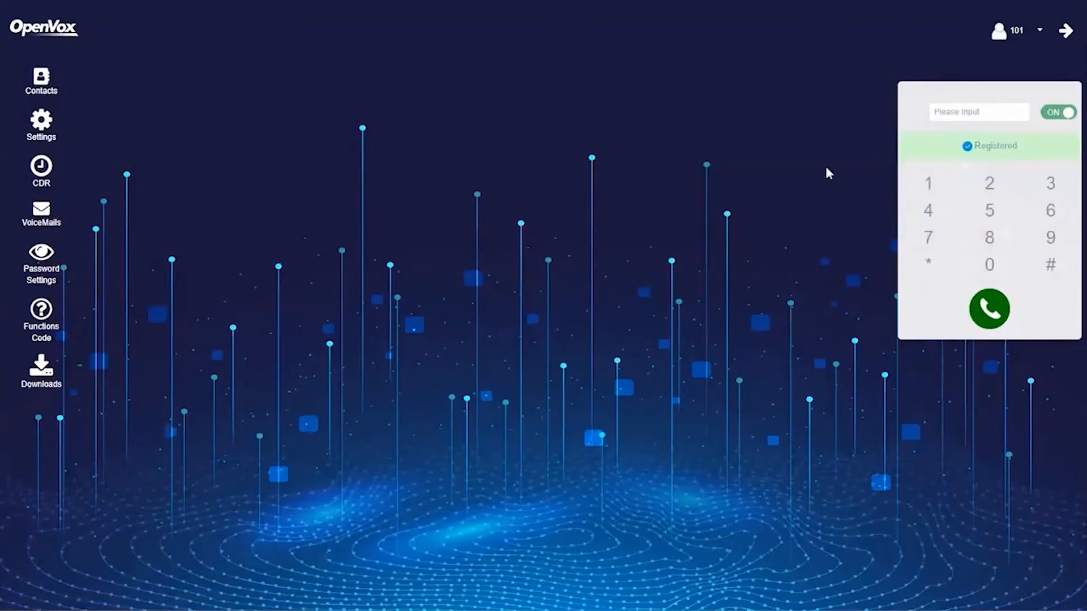
pyautogui.click(928, 183)
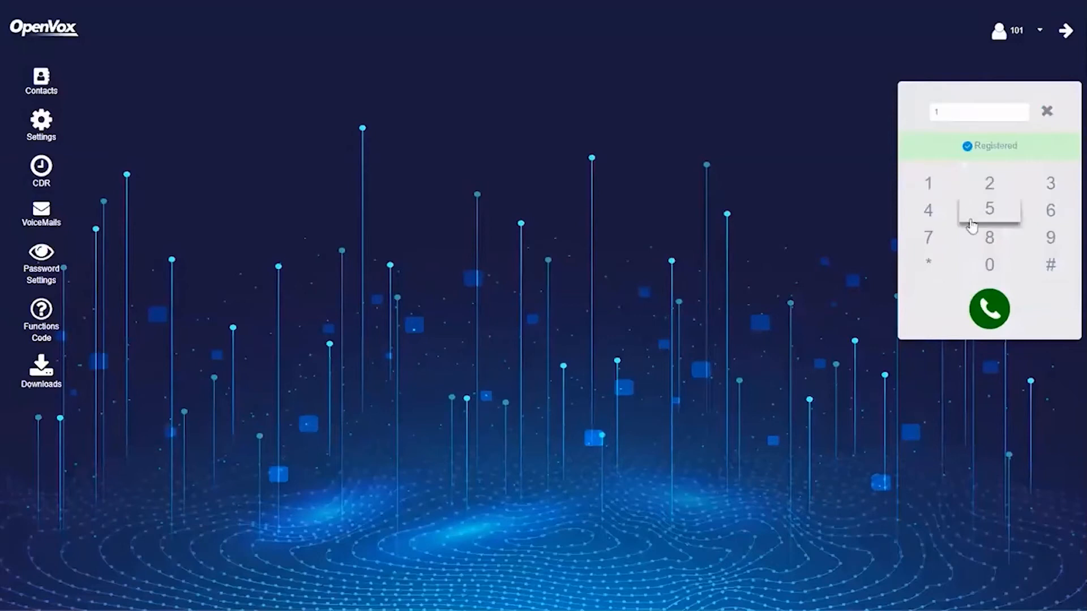
pyautogui.click(979, 266)
pyautogui.click(990, 183)
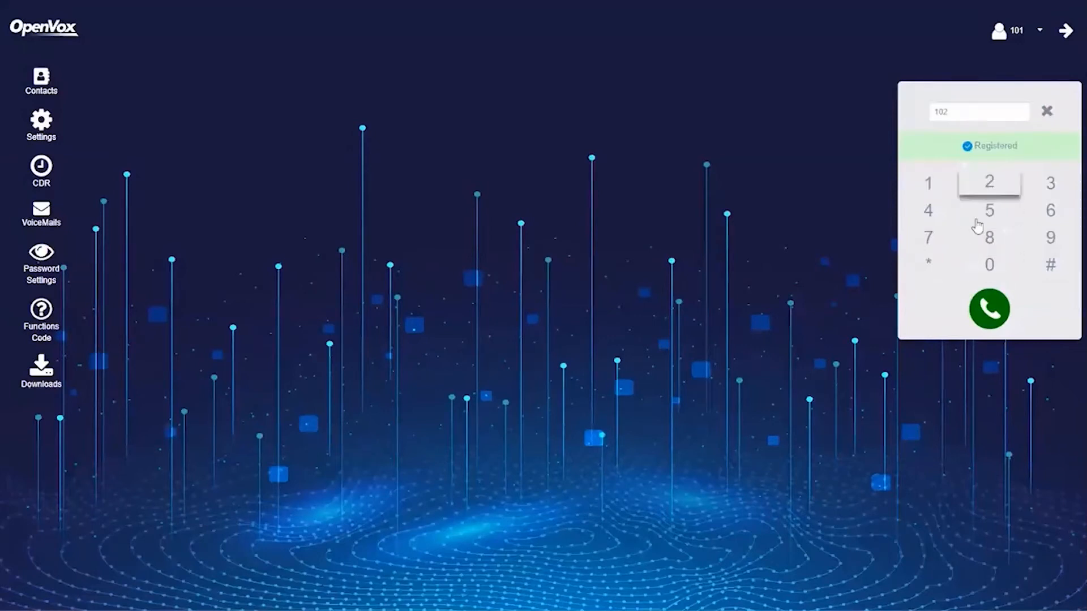
pyautogui.click(987, 308)
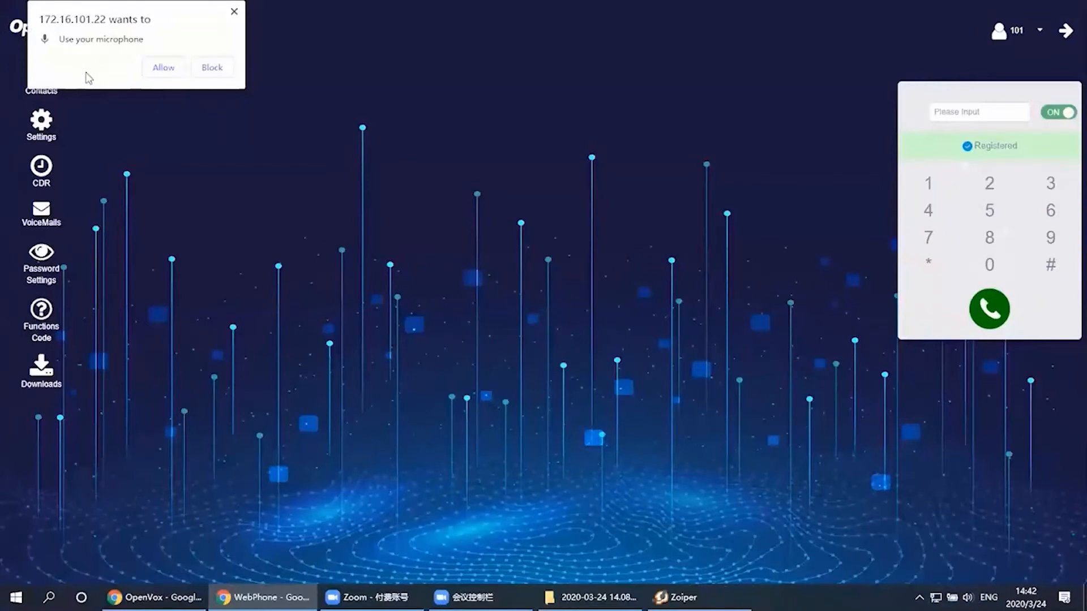
# Allow microphone access, then reject the incoming call from 101 in Zoiper
pyautogui.click(162, 75)
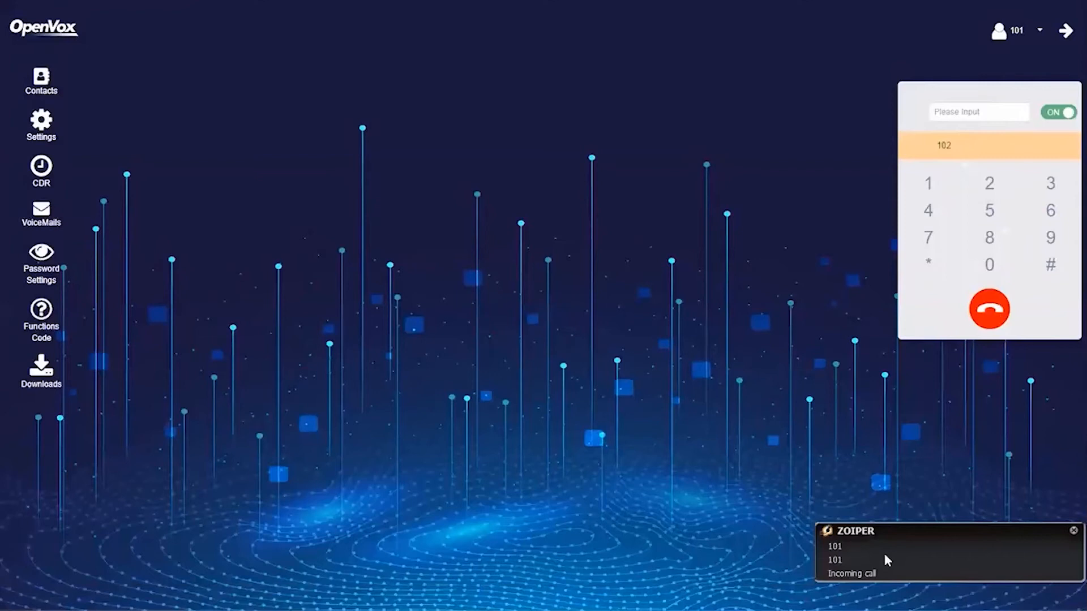
pyautogui.click(885, 555)
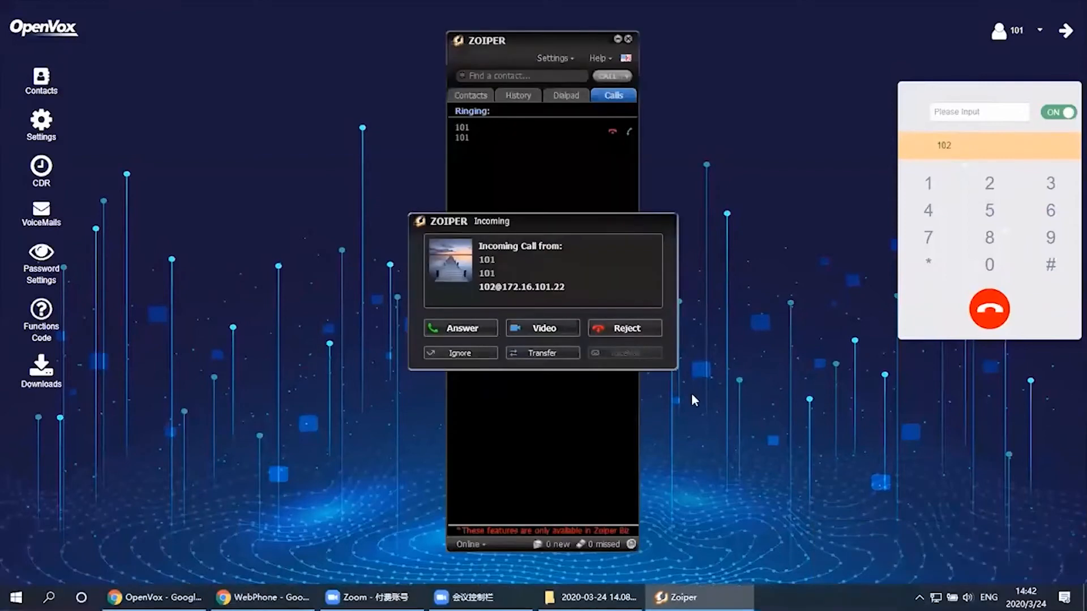
pyautogui.click(627, 330)
pyautogui.click(775, 366)
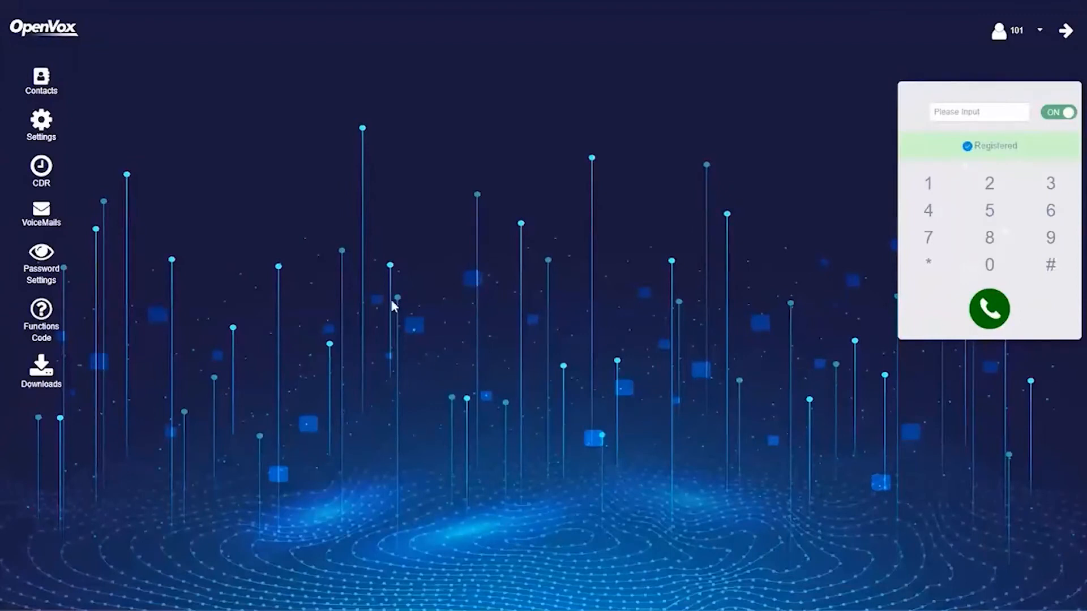
# Add a contact named 102 with phone number 102
pyautogui.click(41, 82)
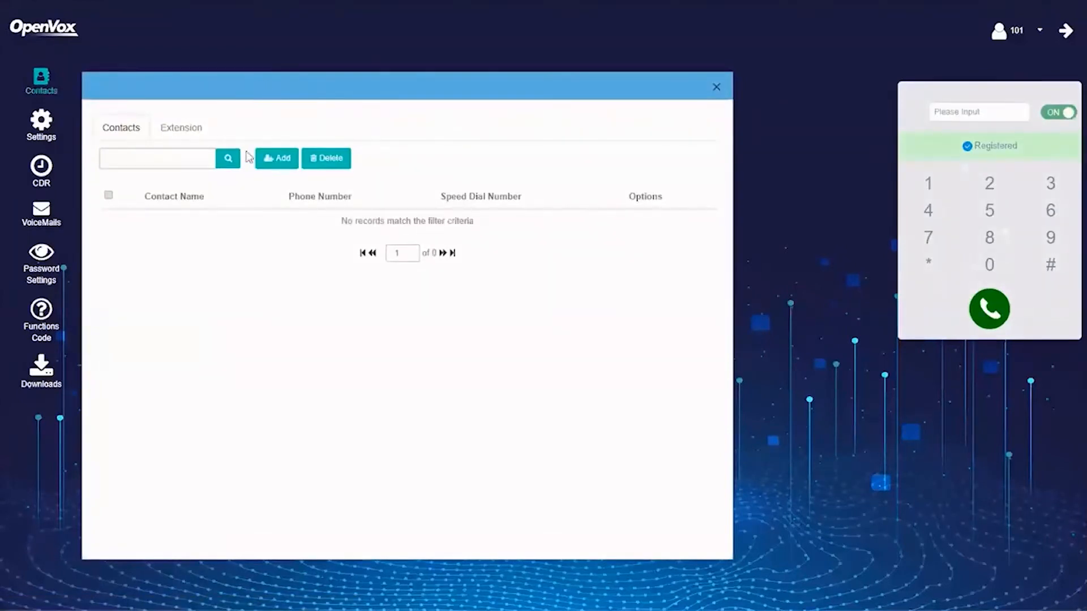
pyautogui.click(276, 161)
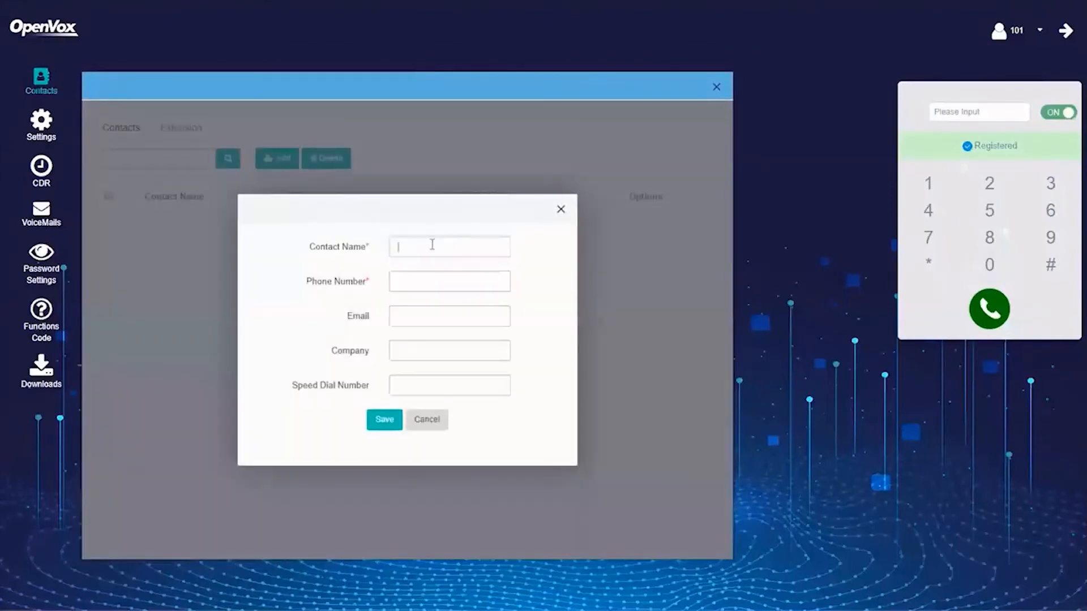
pyautogui.write('102102')
pyautogui.click(381, 424)
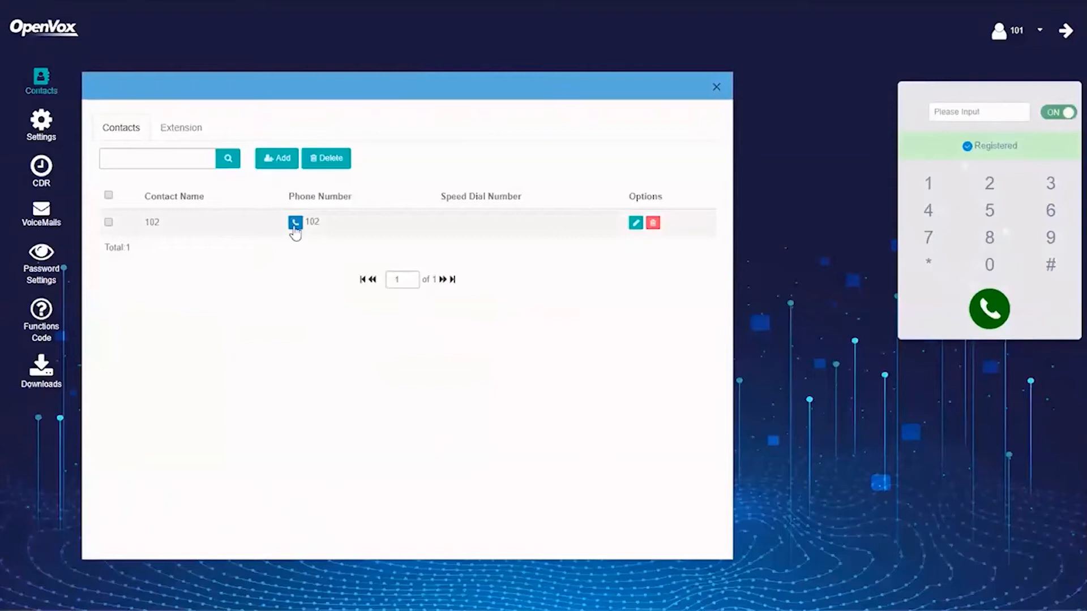
# Call contact 102 from the list and reject the call in Zoiper
pyautogui.click(295, 224)
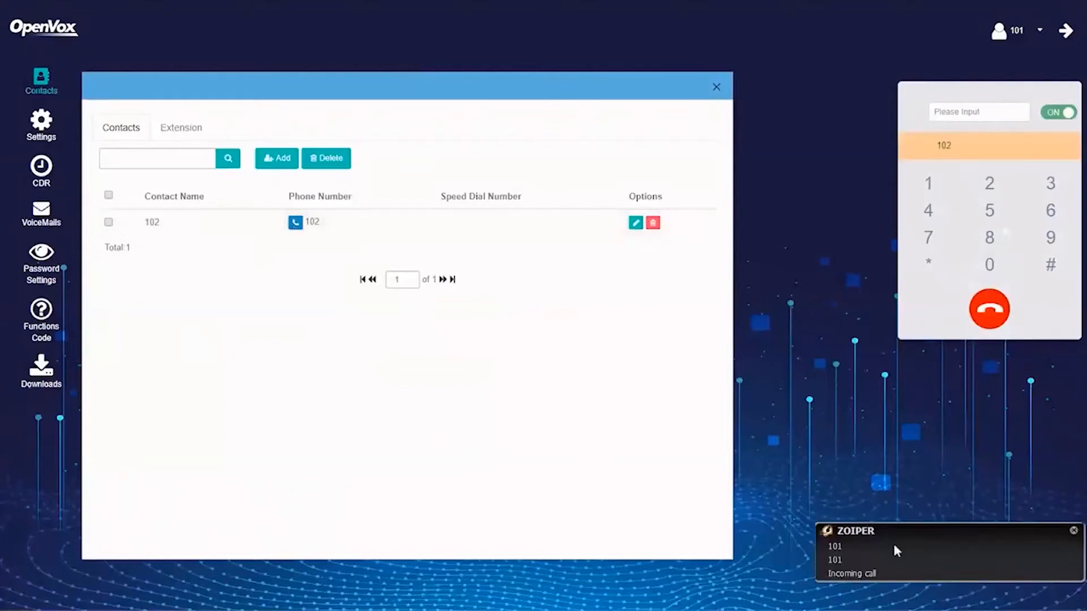
pyautogui.click(894, 547)
pyautogui.click(644, 328)
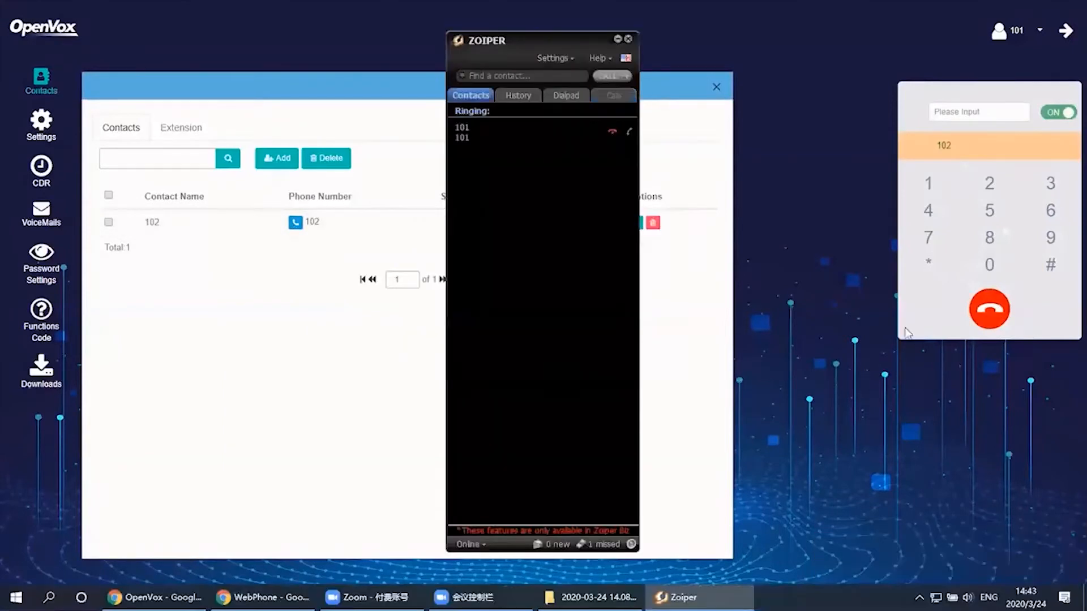
pyautogui.click(994, 308)
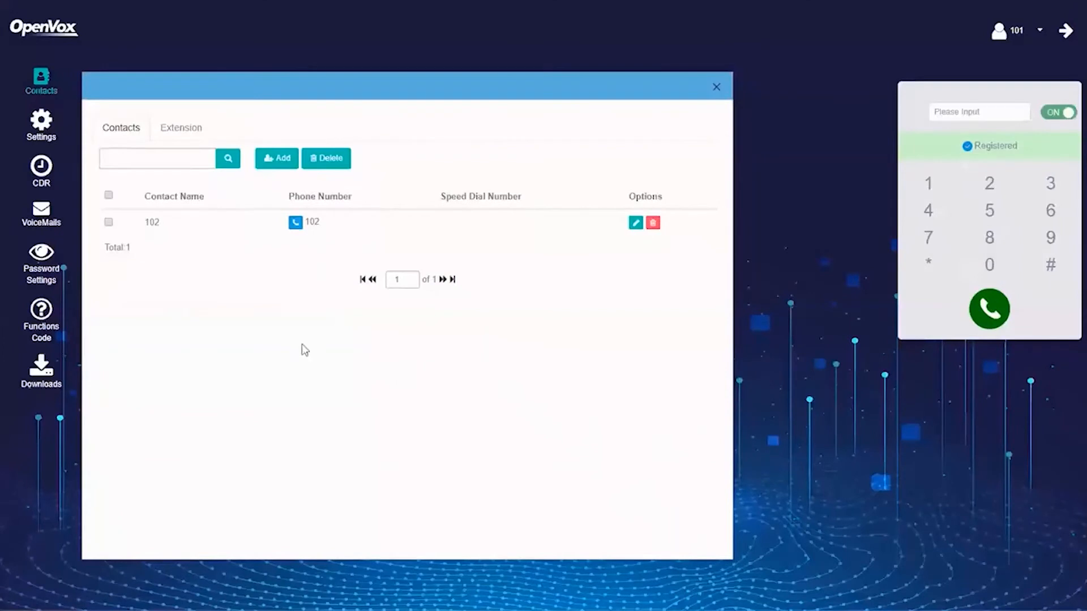
# Check extension status, then browse the web phone's Settings, CDR, VoiceMails and Downloads pages
pyautogui.click(183, 133)
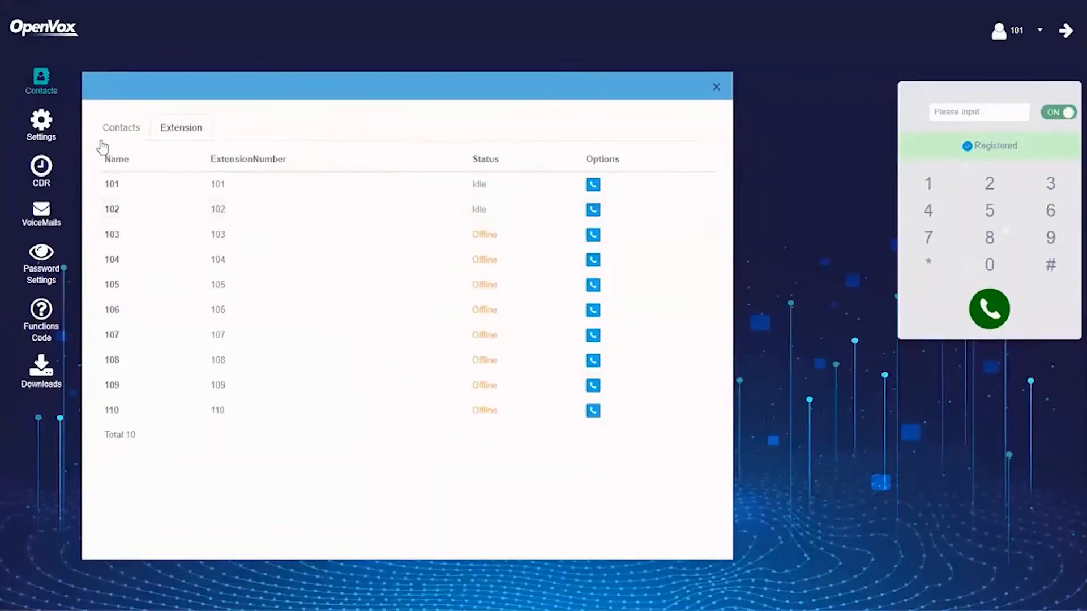
pyautogui.click(42, 131)
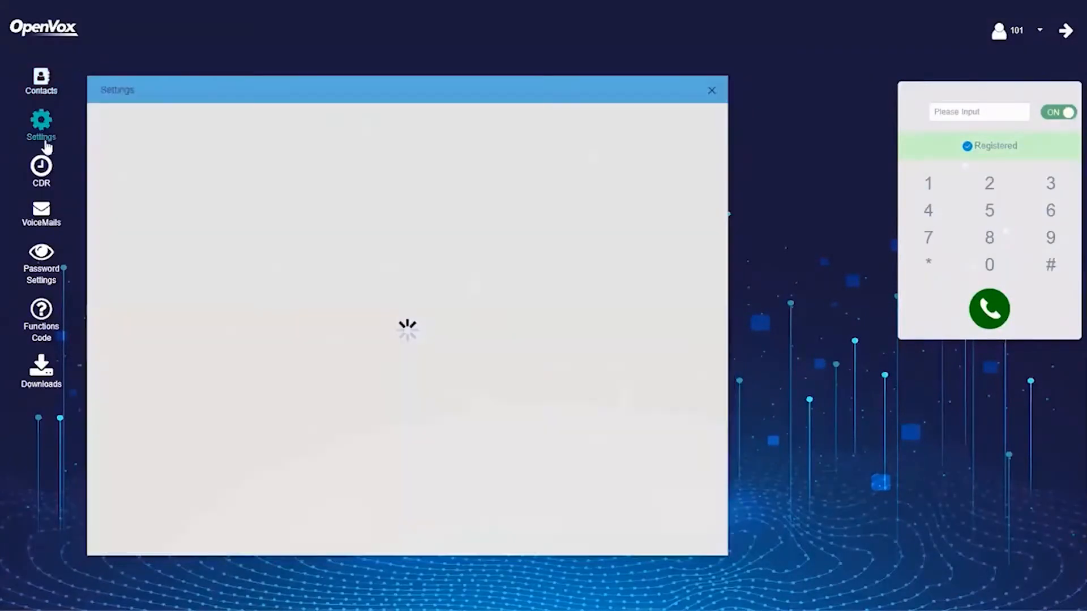
pyautogui.scroll(-5, 207, 258)
pyautogui.click(41, 166)
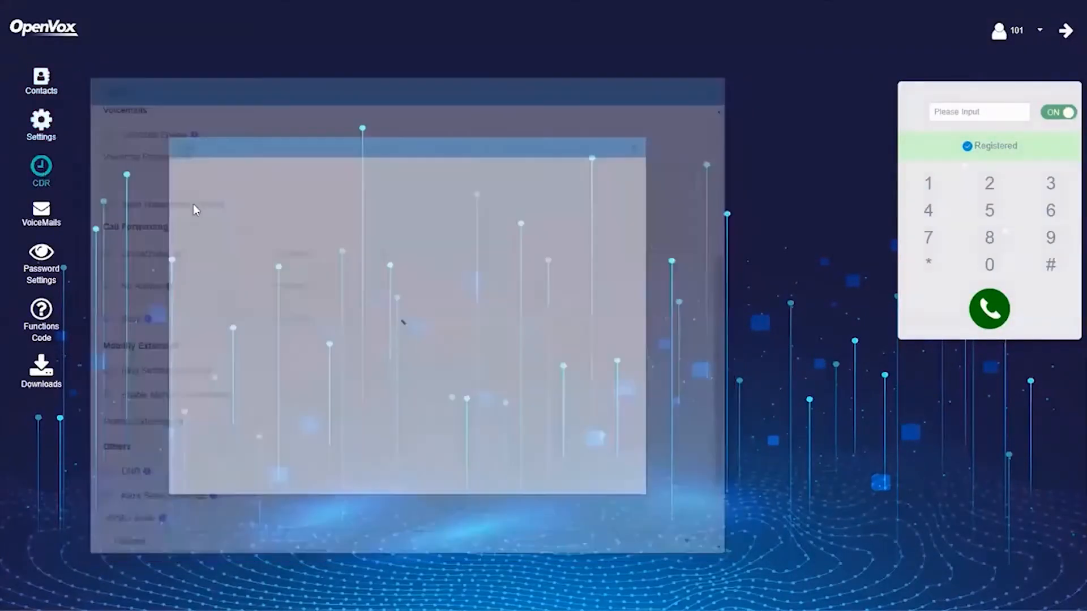
pyautogui.click(41, 213)
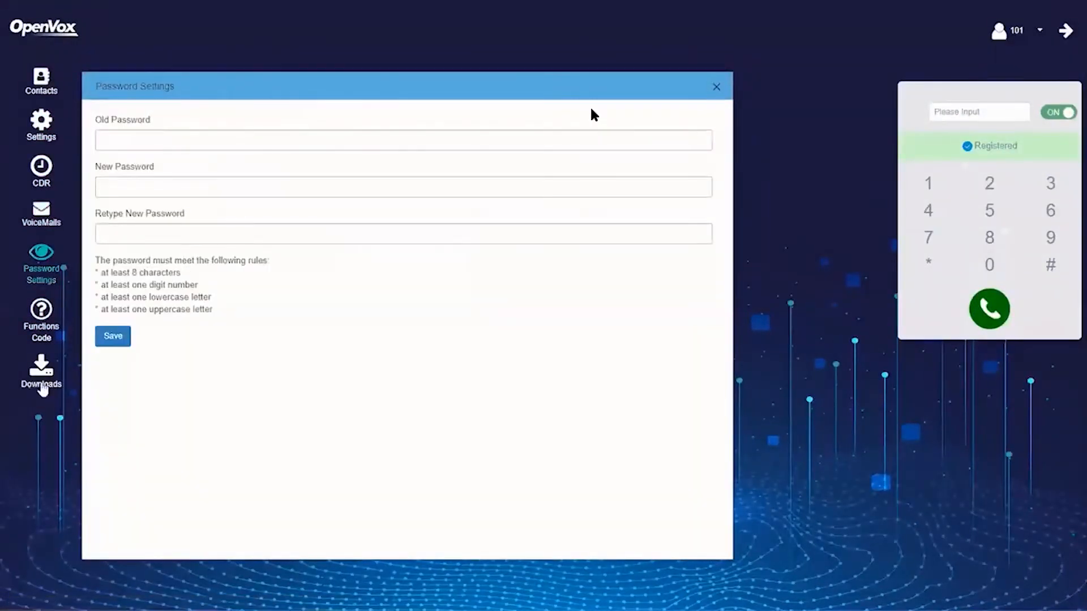
pyautogui.click(42, 386)
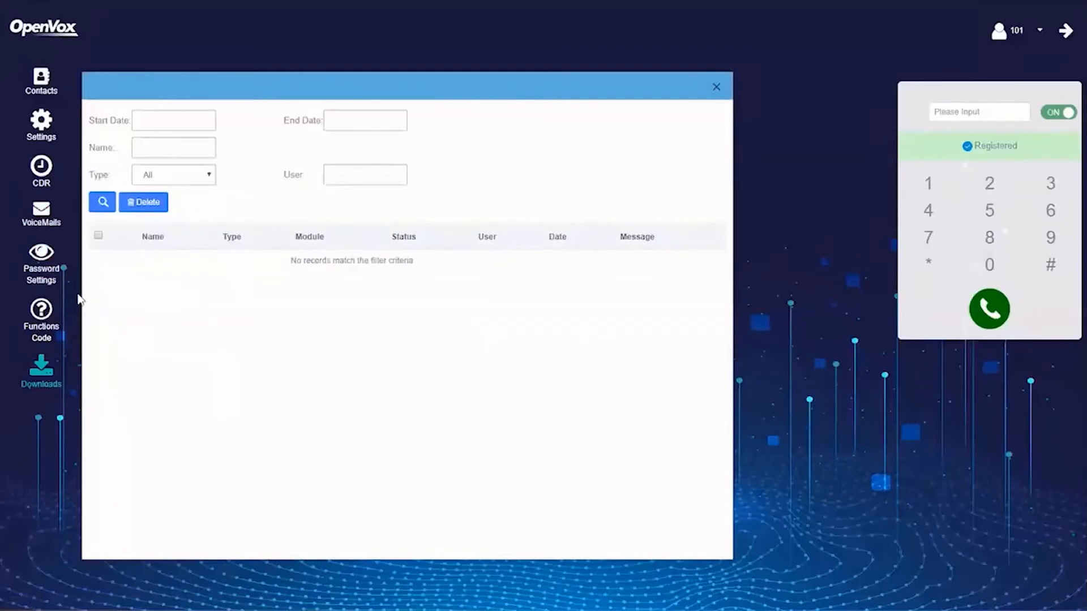
# Show the web phone's Functions Code list and scroll through the feature codes
pyautogui.click(45, 317)
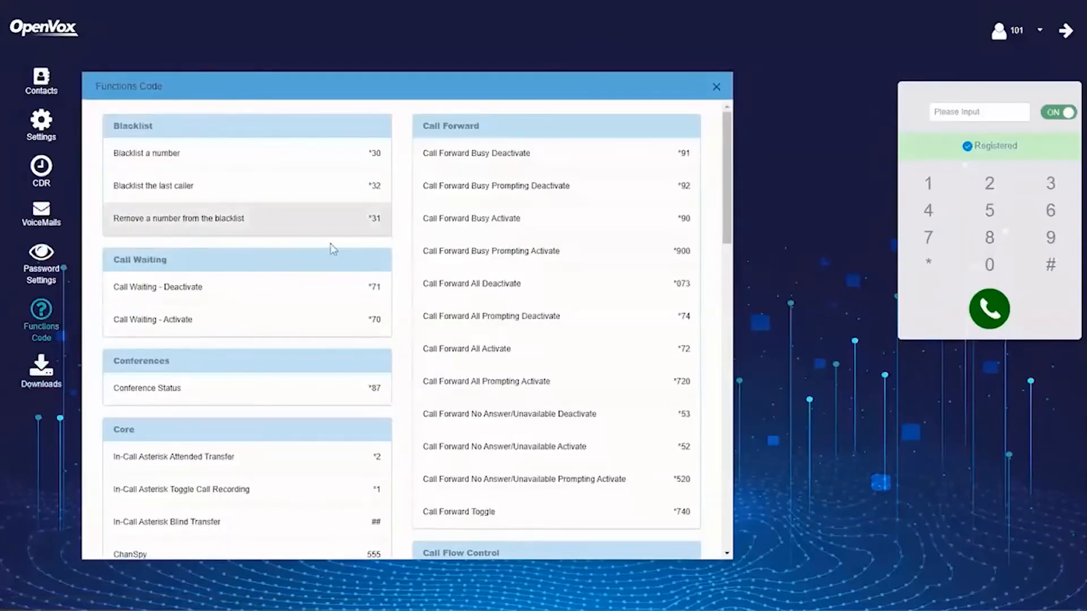
pyautogui.scroll(-1, 377, 320)
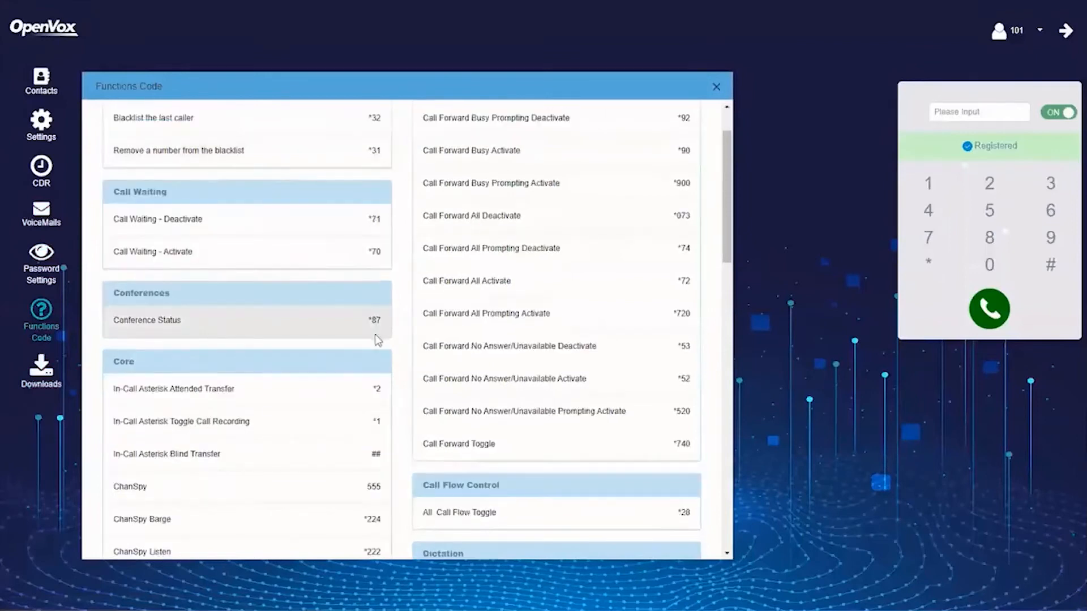
pyautogui.scroll(-4, 377, 339)
pyautogui.scroll(-6, 377, 345)
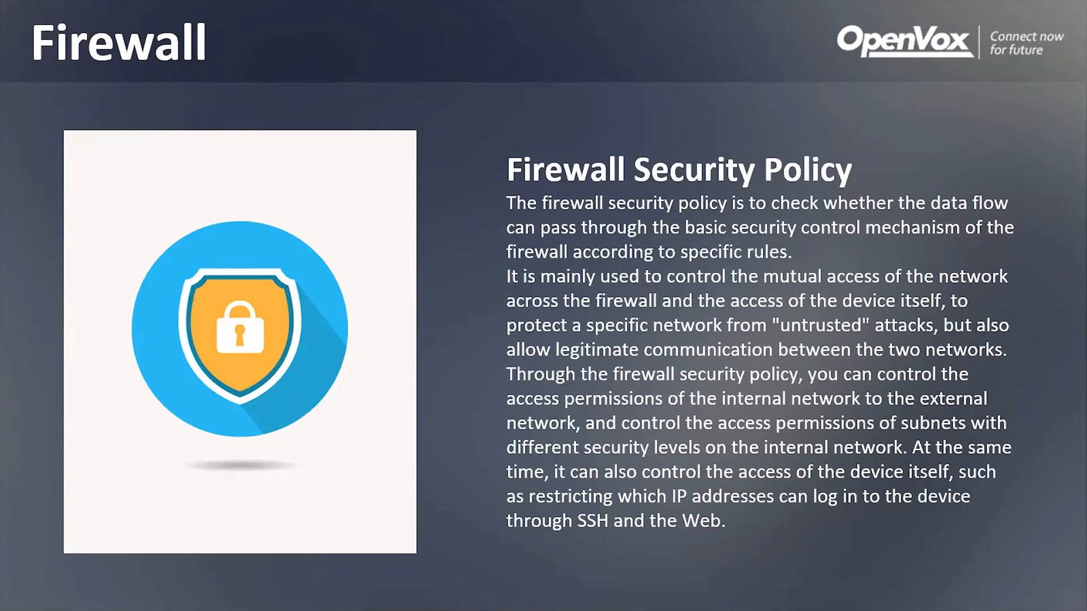
# Open the Firewall.mp4 demo linked from the slide's lock image
pyautogui.click(234, 312)
pyautogui.click(556, 376)
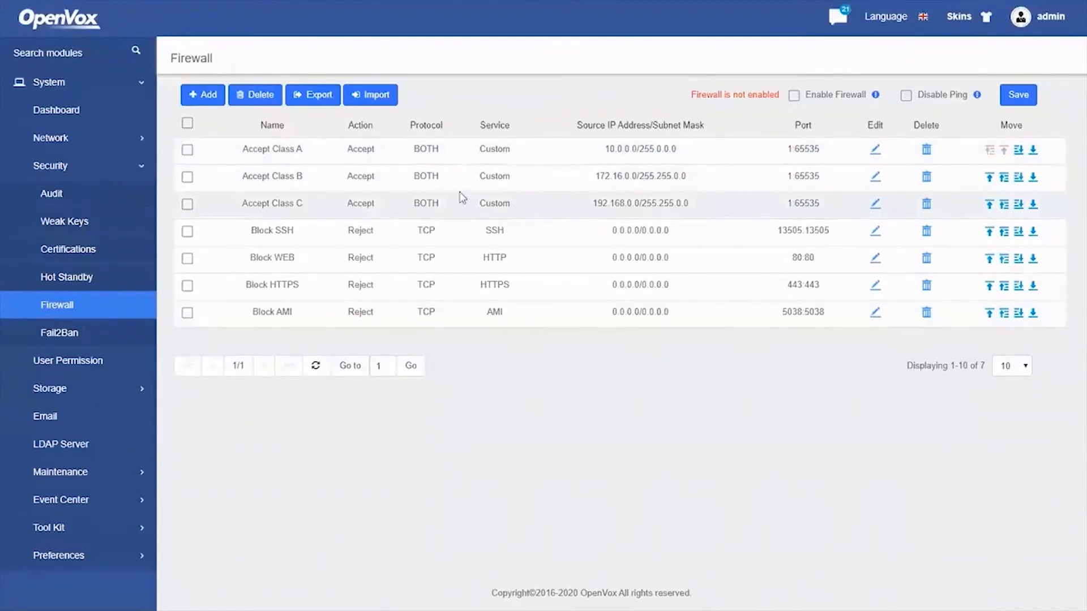
# Start a new firewall rule named 'Block SIP' with description 'Reject SIP'
pyautogui.click(205, 101)
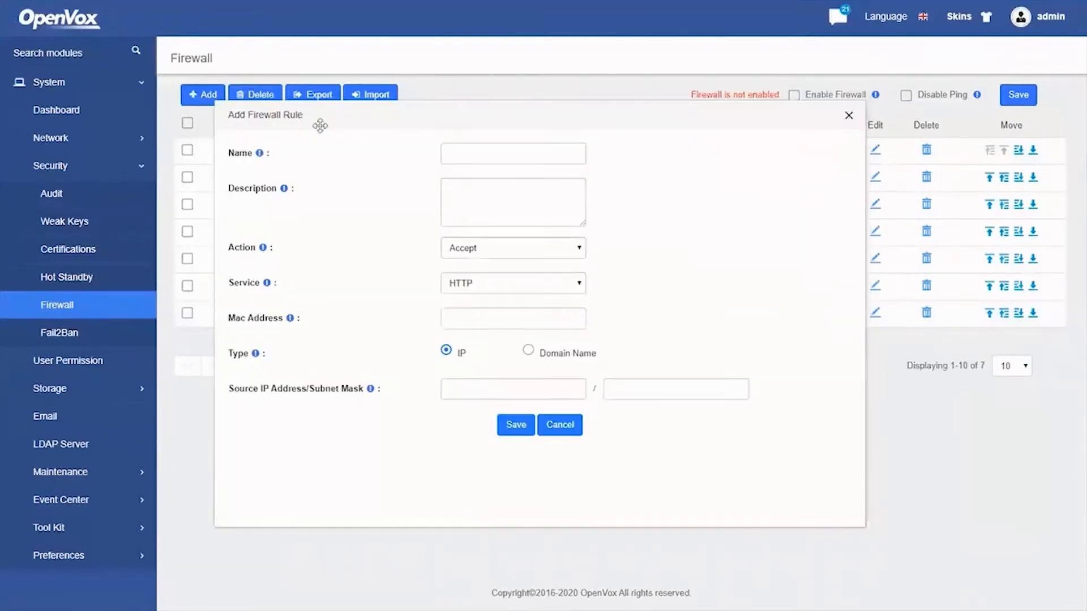
pyautogui.click(443, 165)
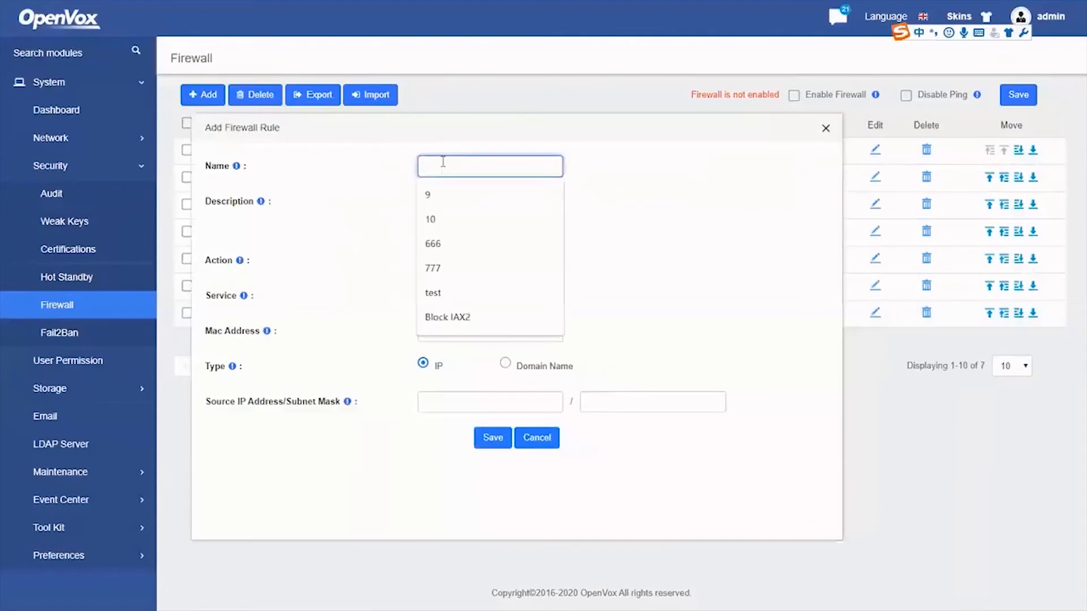
pyautogui.write('Blo')
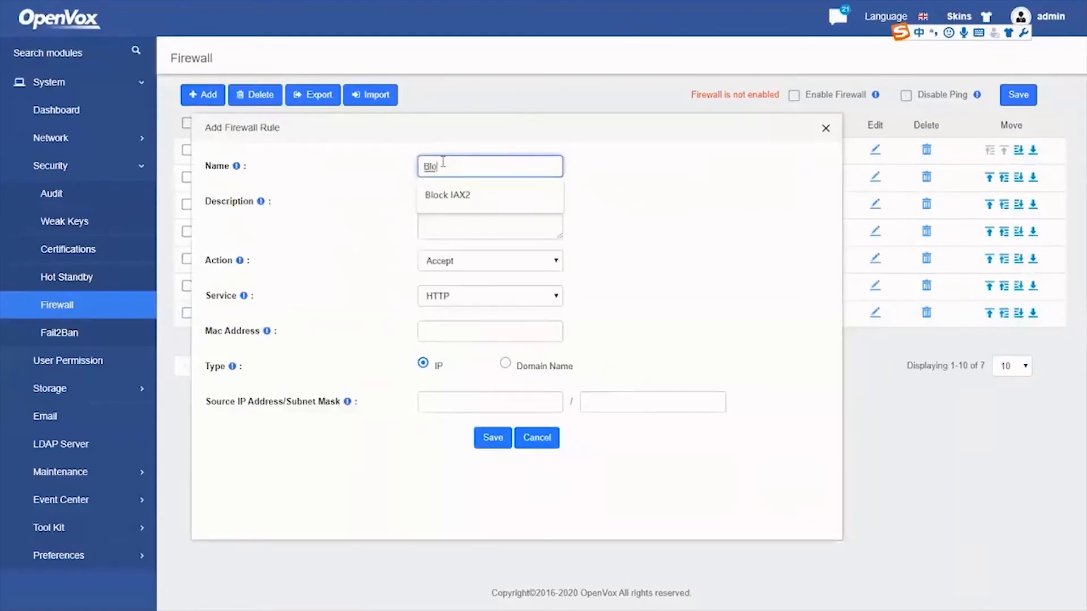
pyautogui.write('ck SIP')
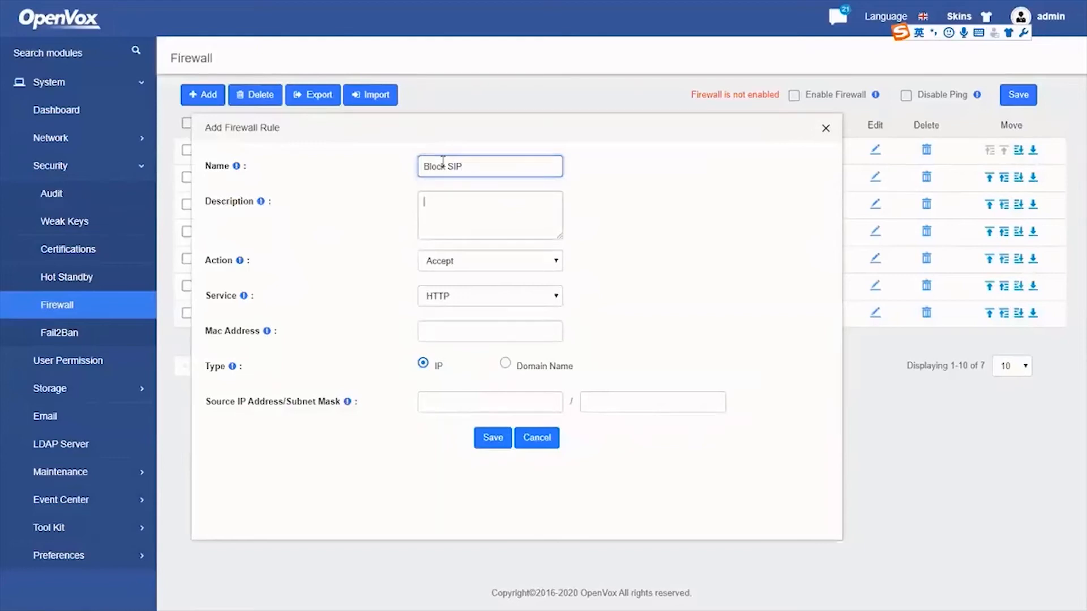
pyautogui.press('Tab')
pyautogui.write('R')
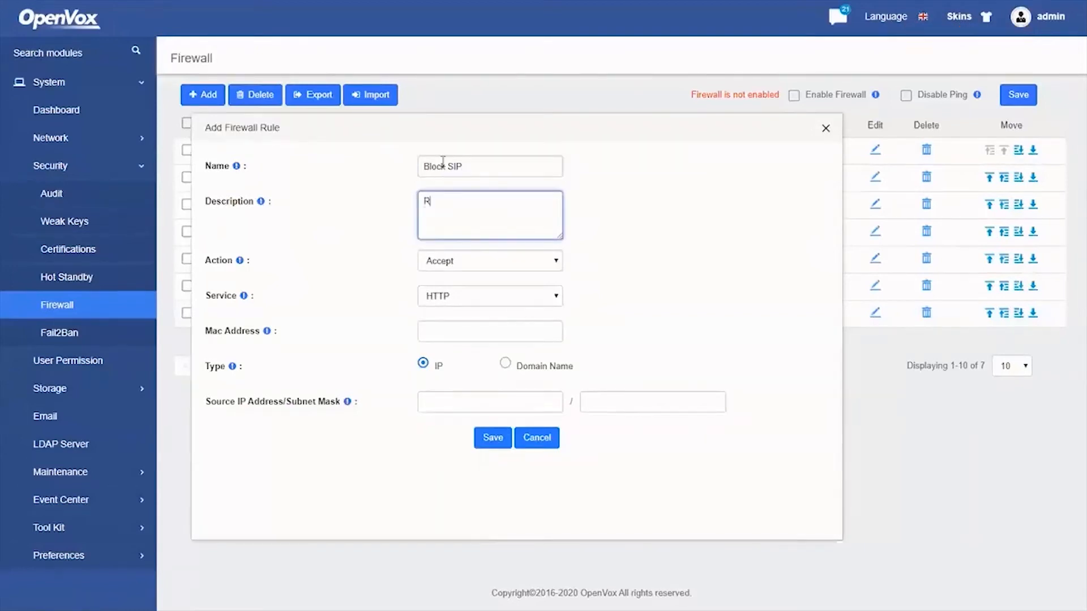
pyautogui.write('eject SIP')
pyautogui.press('Tab')
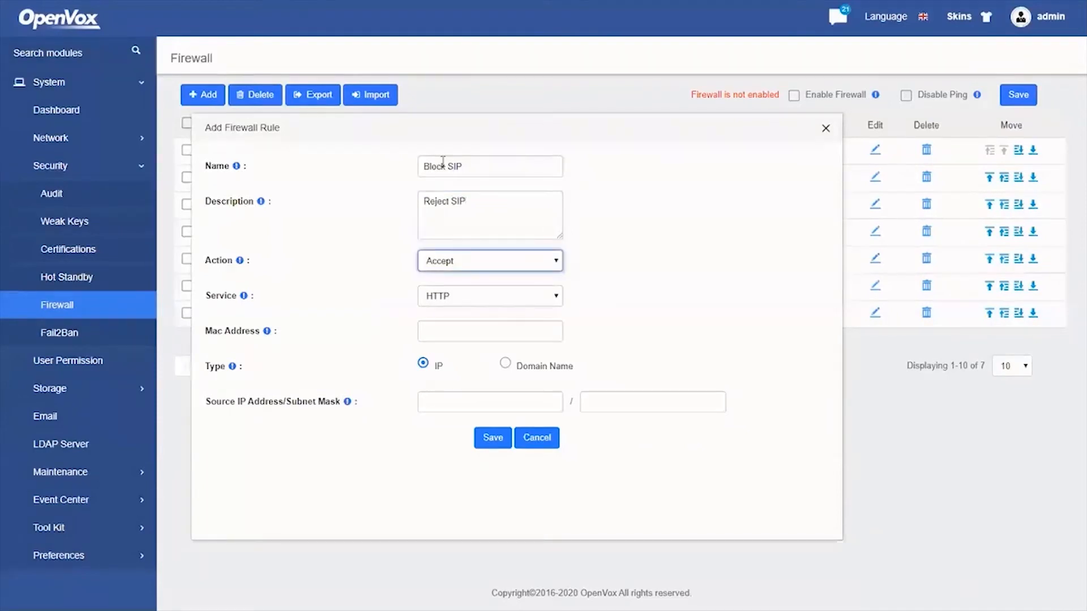
# Set the rule's action to Reject and its service to SIP-UDP
pyautogui.click(467, 264)
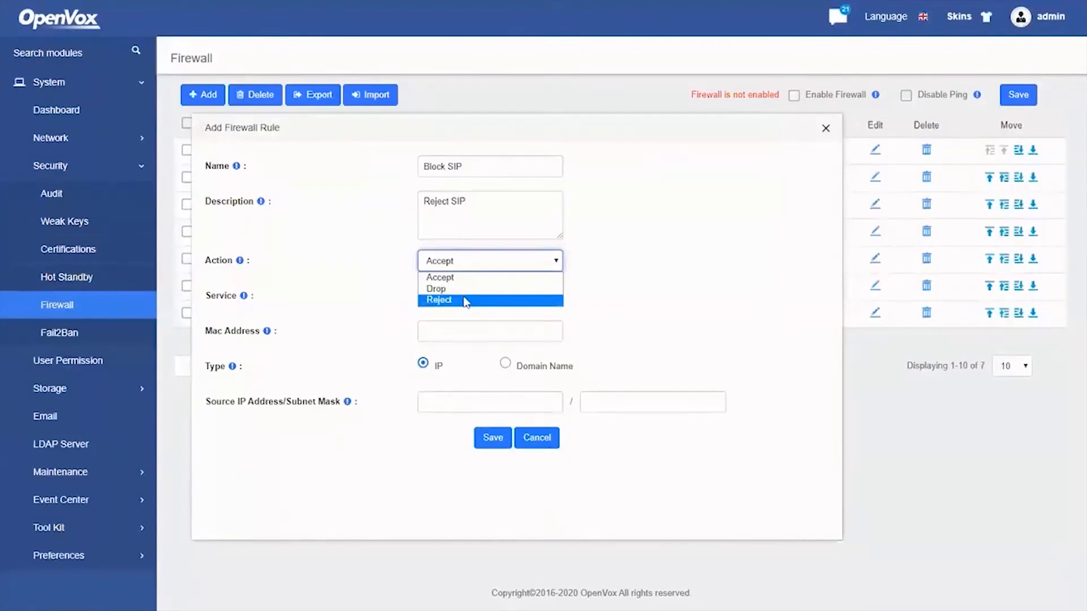
pyautogui.click(466, 301)
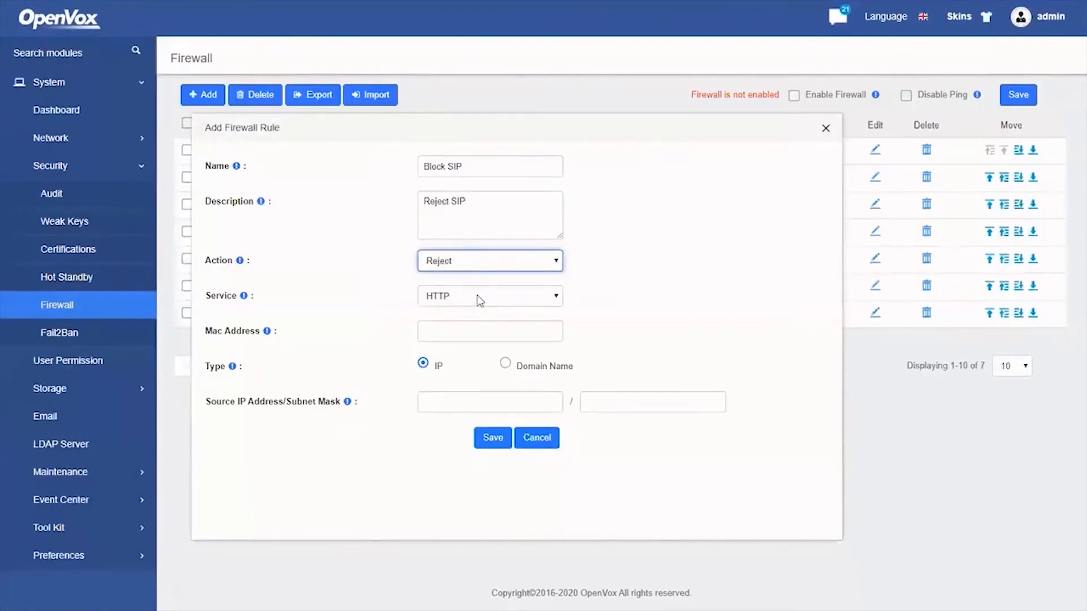
pyautogui.click(476, 301)
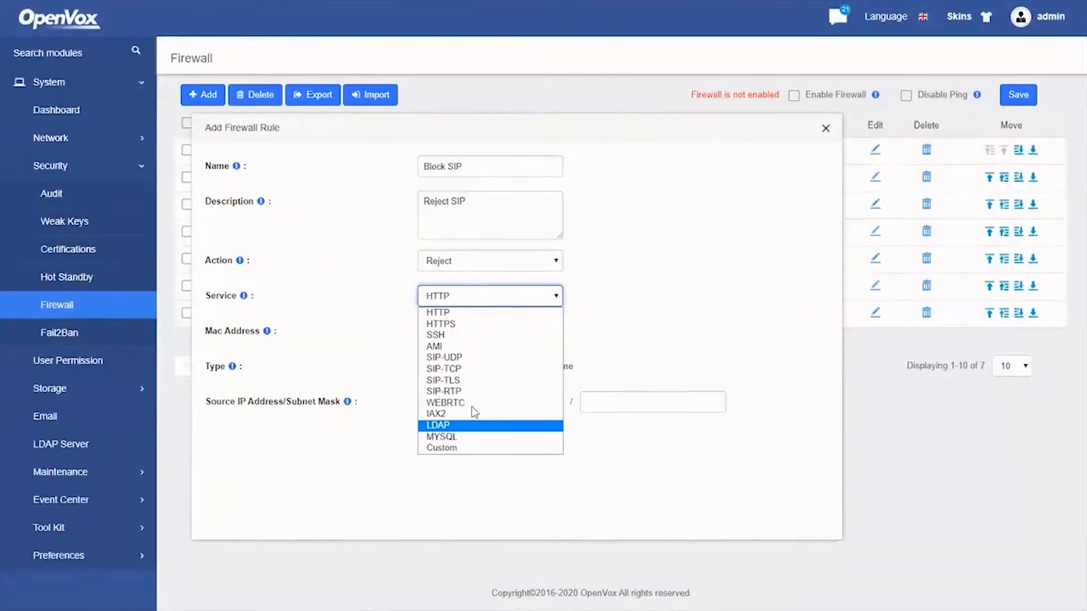
pyautogui.click(477, 360)
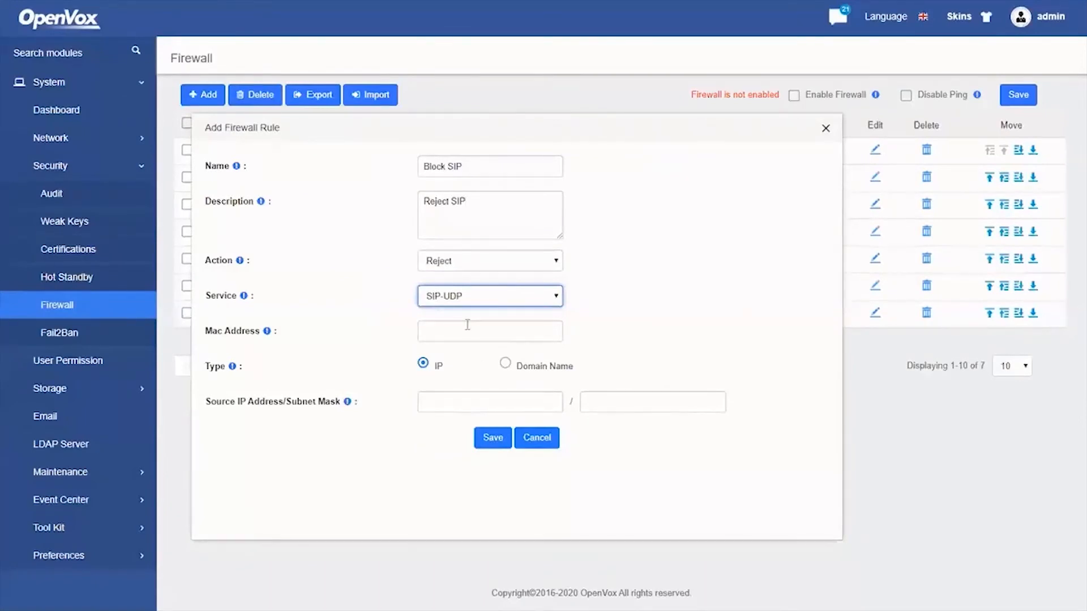
pyautogui.click(470, 296)
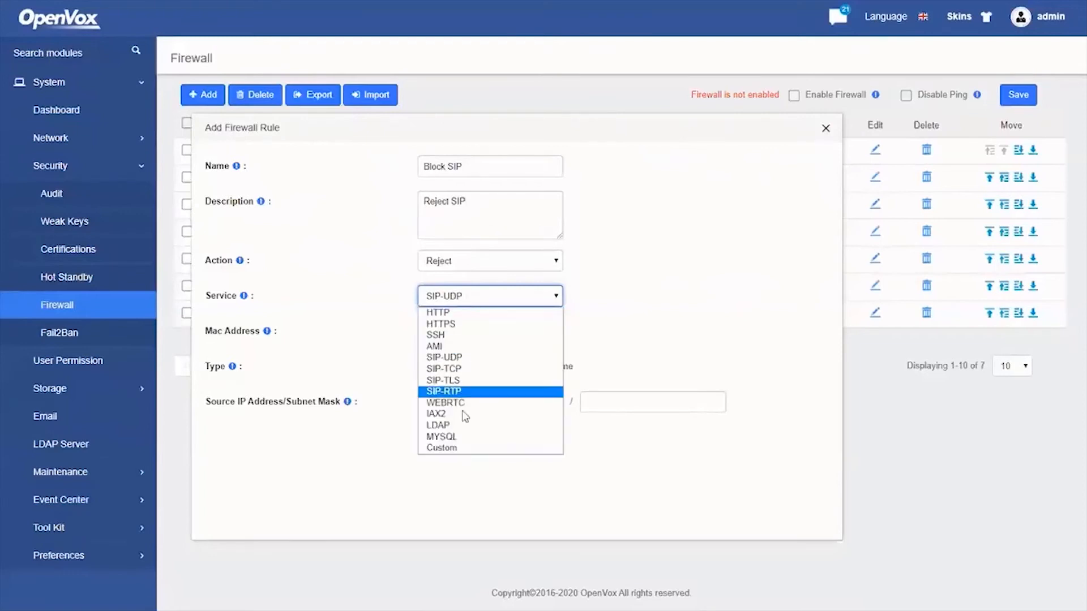
pyautogui.click(466, 449)
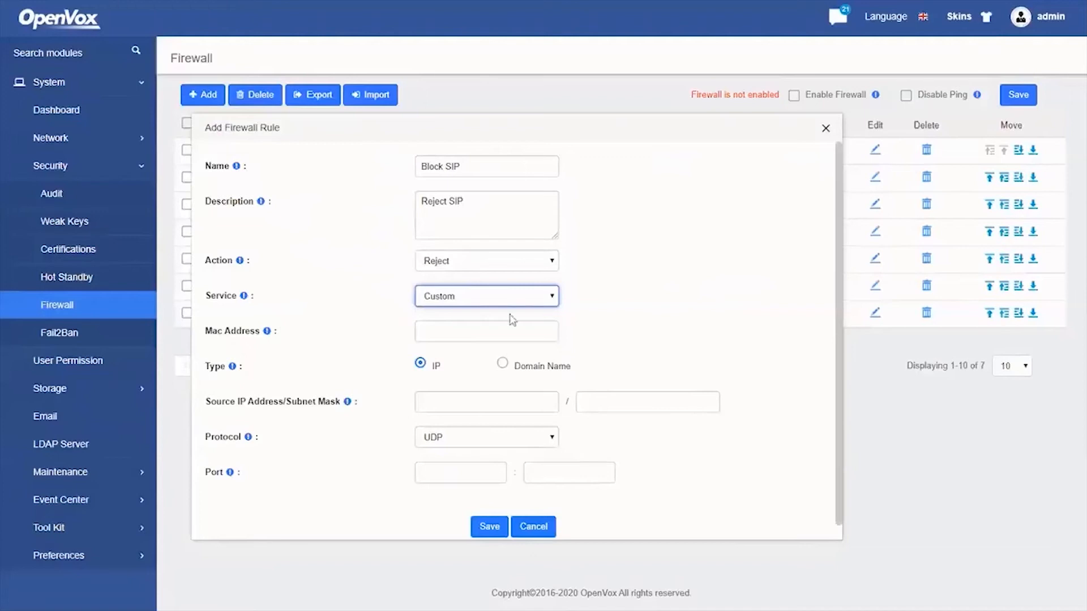
pyautogui.click(471, 295)
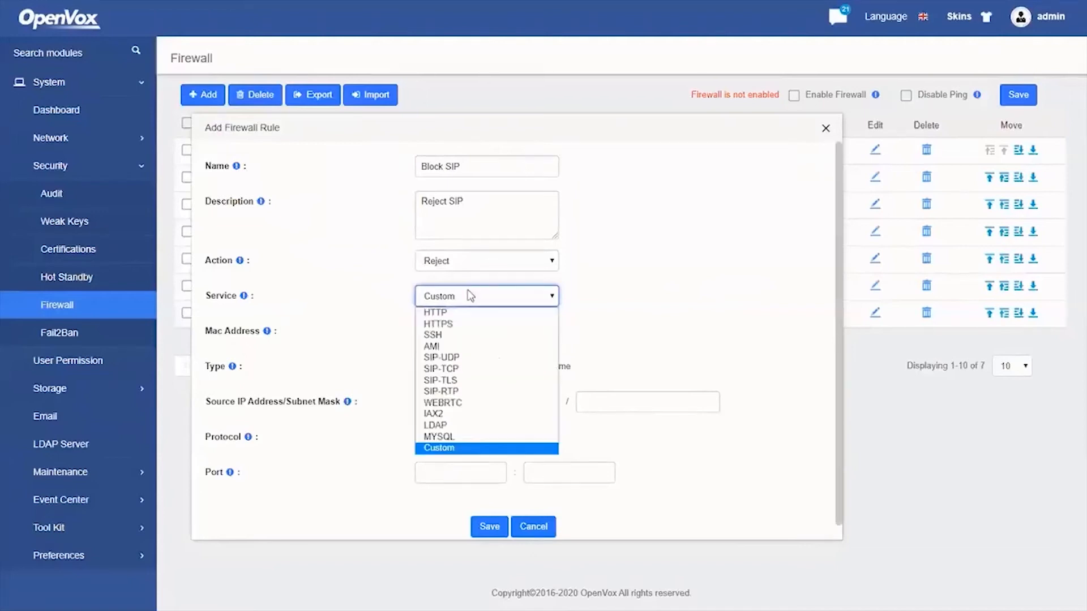
pyautogui.click(453, 357)
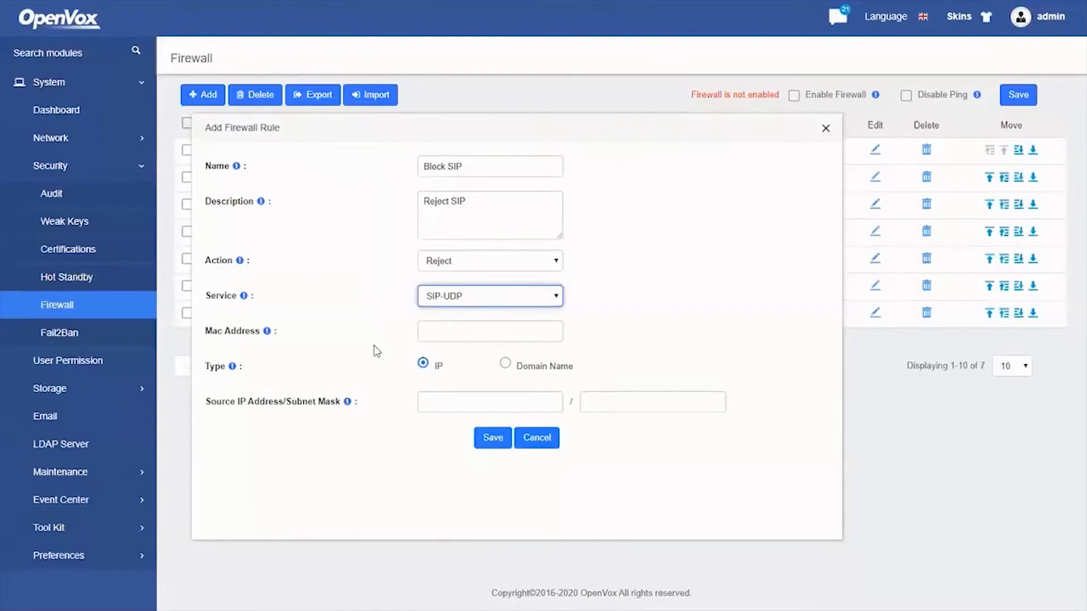
# Set the source to IP 172.16.0.0 with mask 255.255.0.0 and save the rule
pyautogui.click(470, 330)
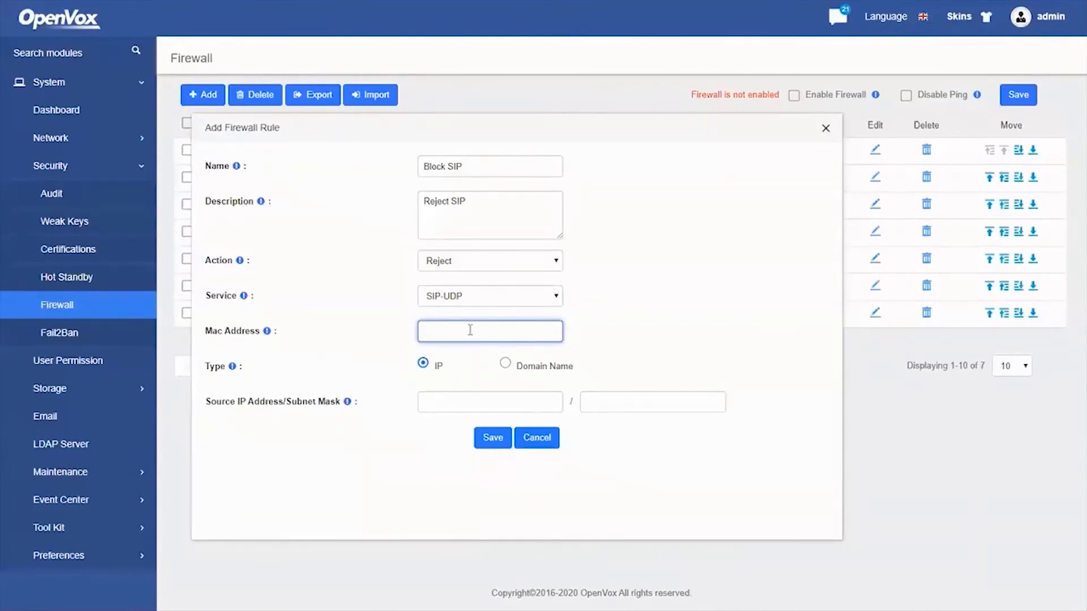
pyautogui.click(467, 360)
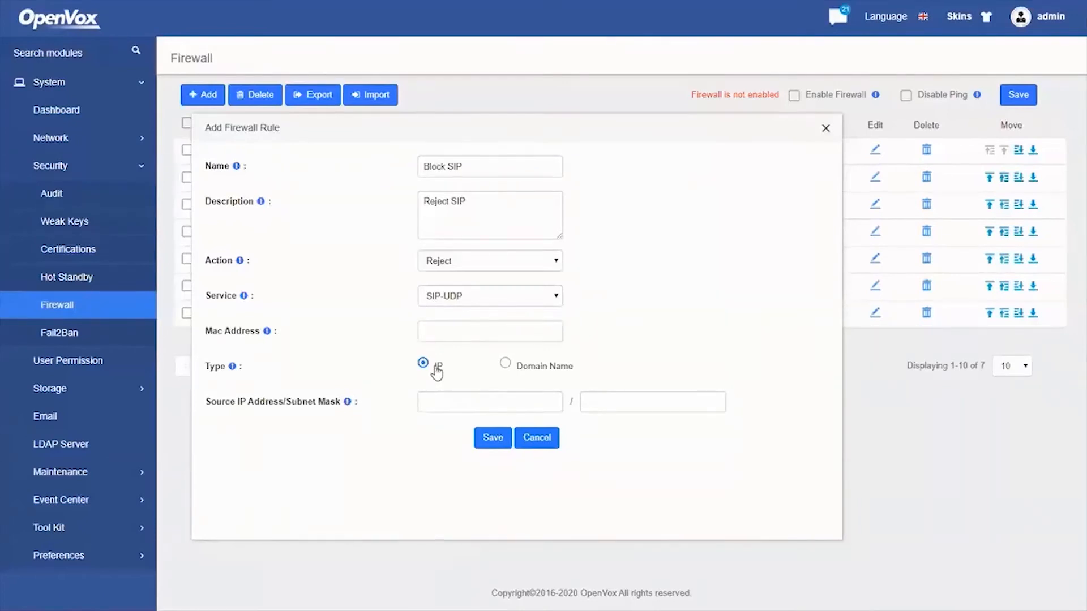
pyautogui.click(515, 368)
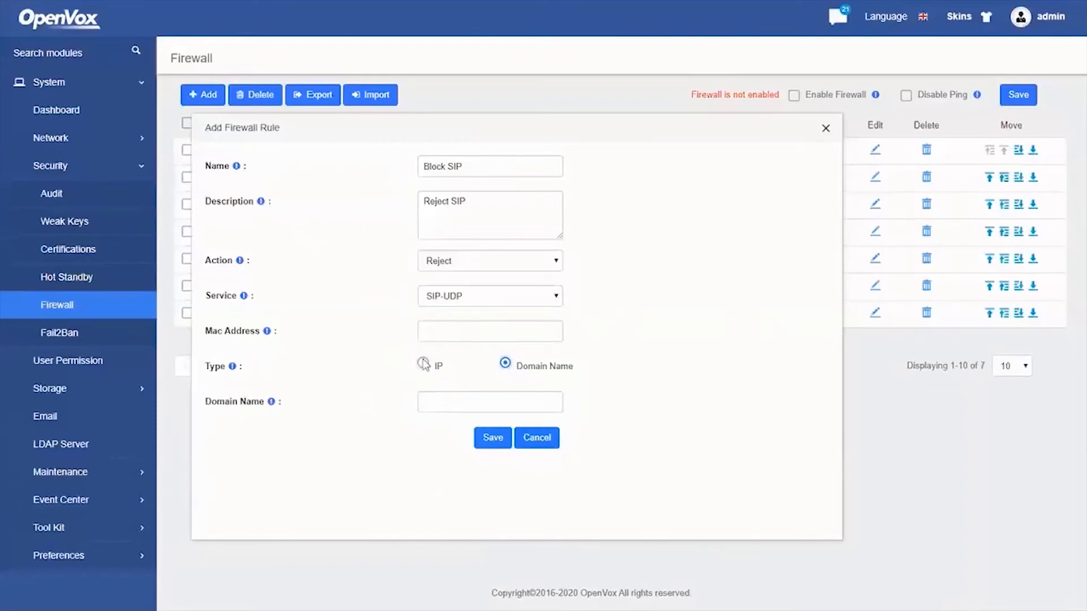
pyautogui.click(423, 364)
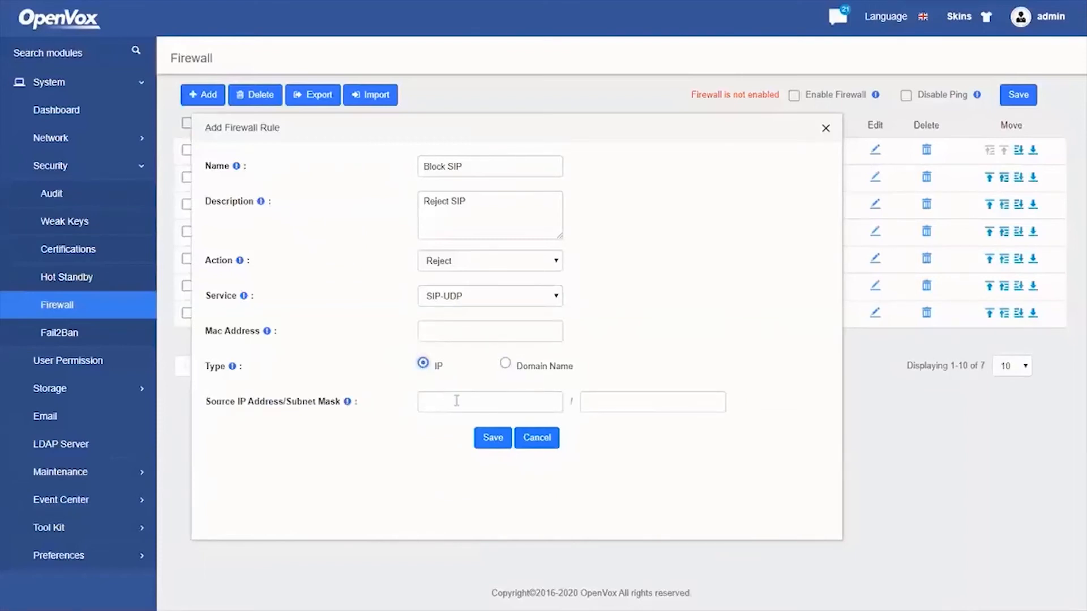
pyautogui.click(456, 401)
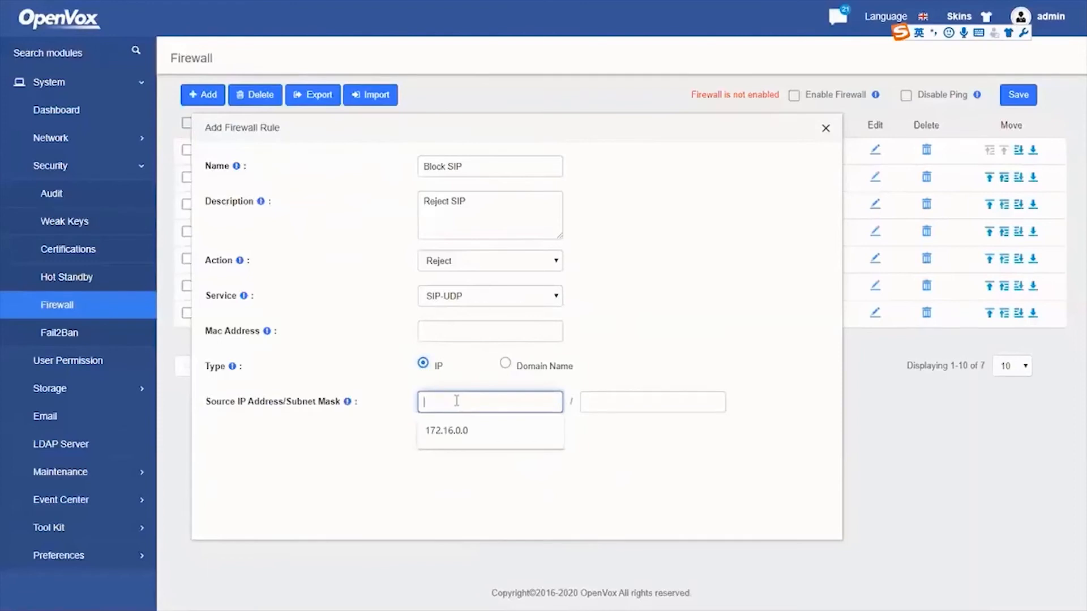
pyautogui.write('172.16.0.0')
pyautogui.press('Tab')
pyautogui.write('255')
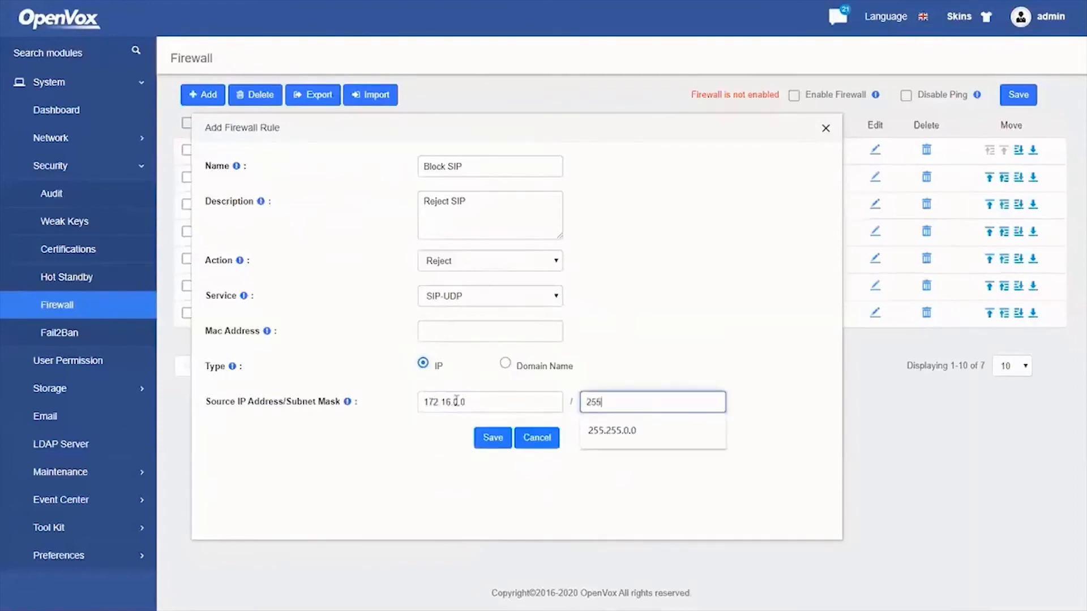
pyautogui.write('.255.0.0')
pyautogui.click(481, 440)
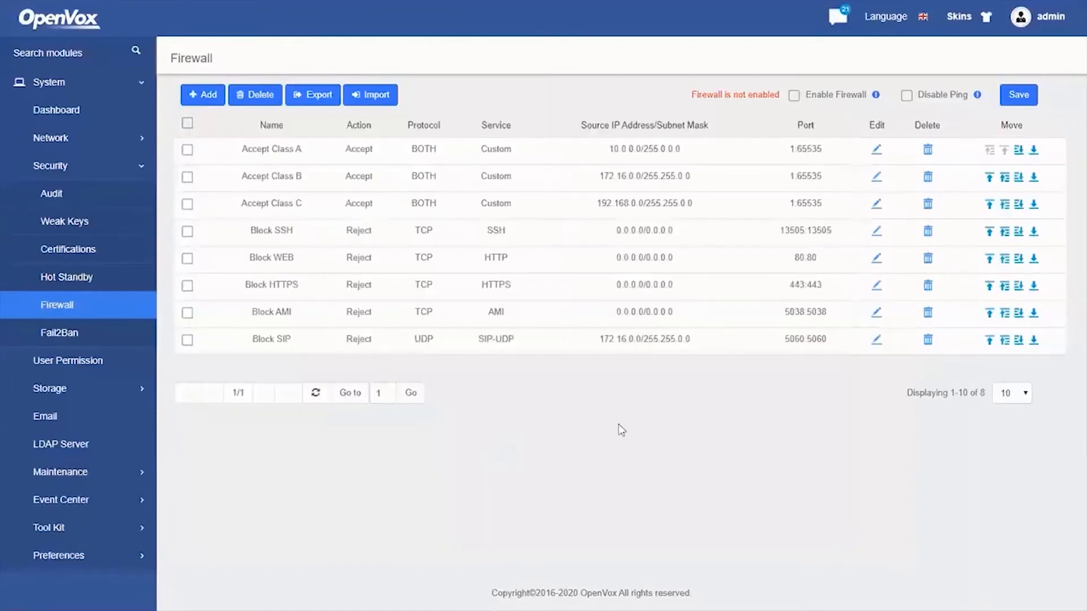
# Move Block SIP to the top of the list and enable and save the firewall
pyautogui.click(989, 342)
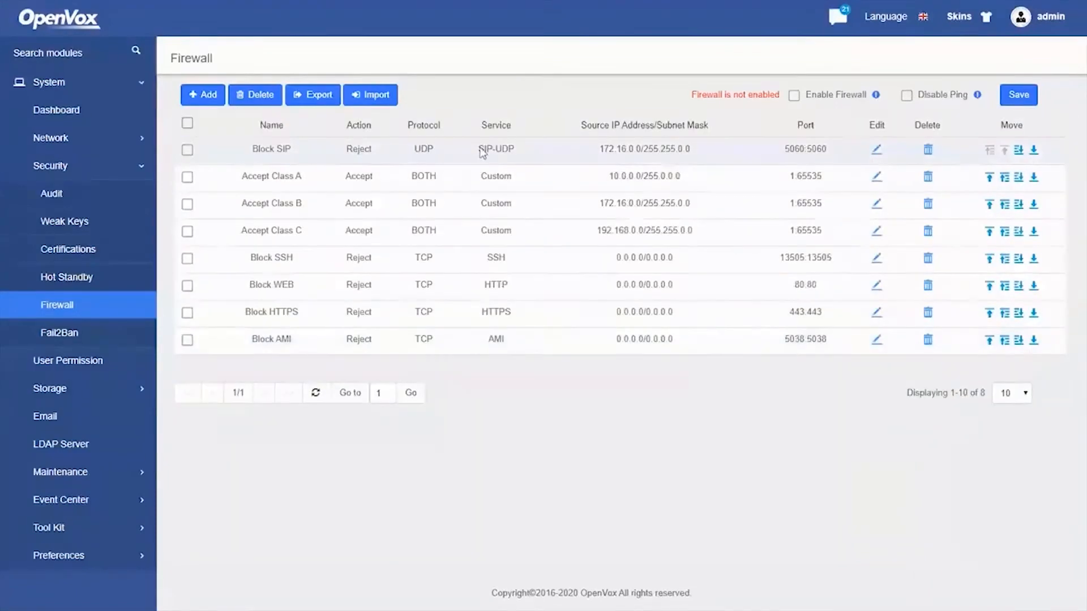
pyautogui.click(795, 98)
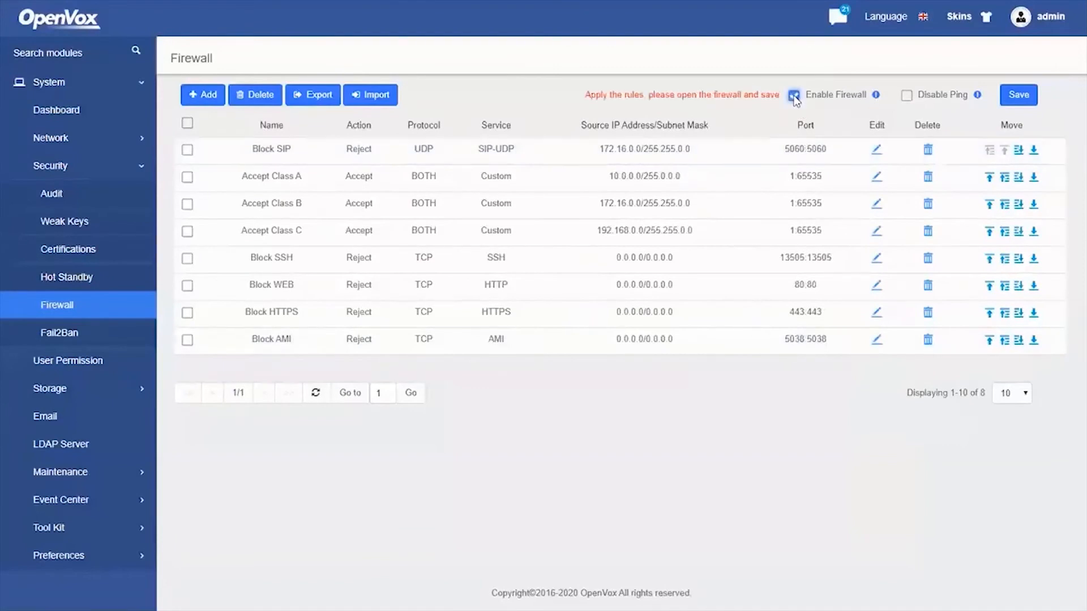
pyautogui.click(1026, 98)
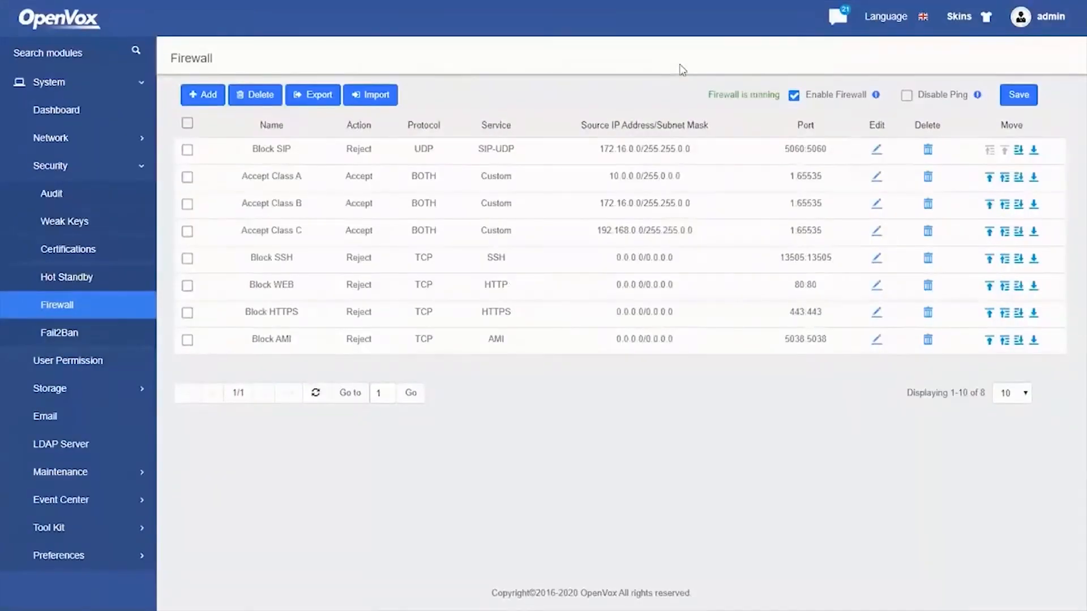
pyautogui.hotkey('alt', 'Tab')
pyautogui.hotkey('alt', 'Tab')
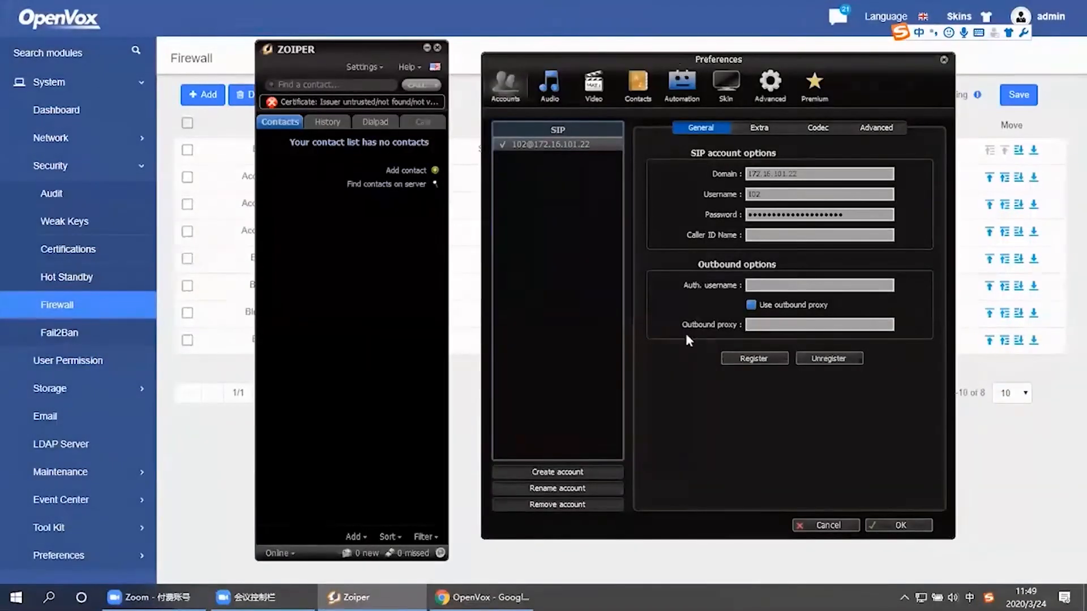
# Try registering Zoiper, then disable the PBX firewall and save
pyautogui.click(754, 360)
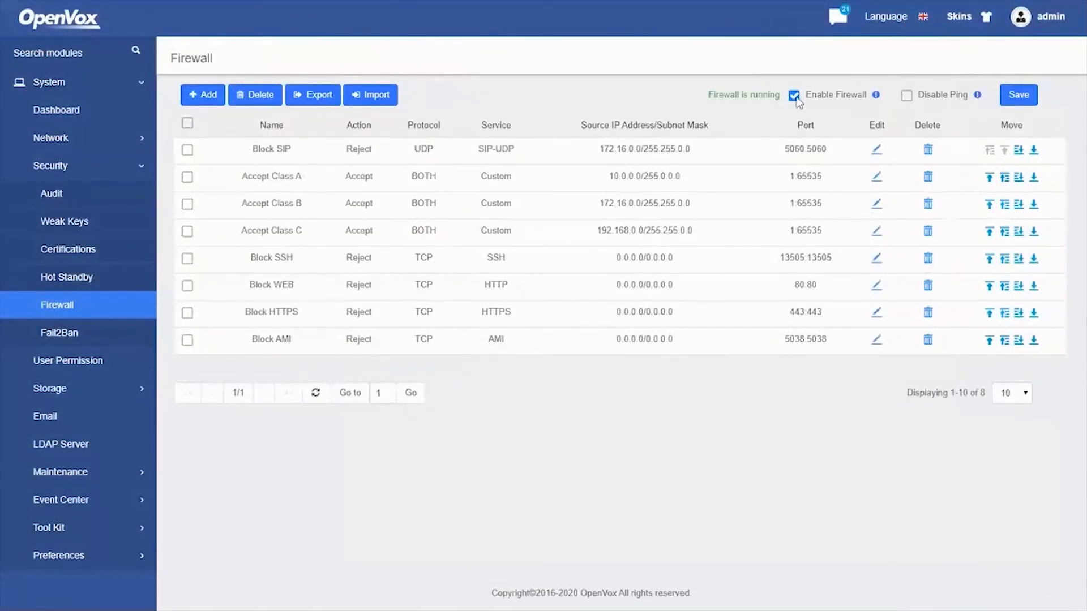
pyautogui.click(795, 95)
pyautogui.click(1018, 95)
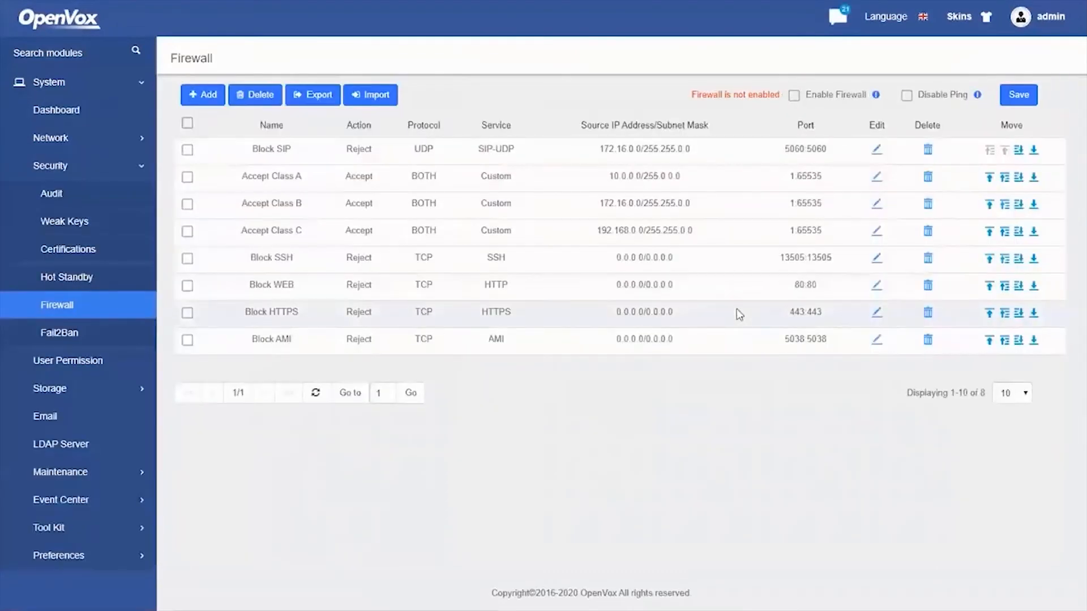
# Unregister and re-register the Zoiper SIP account
pyautogui.hotkey('alt', 'Tab')
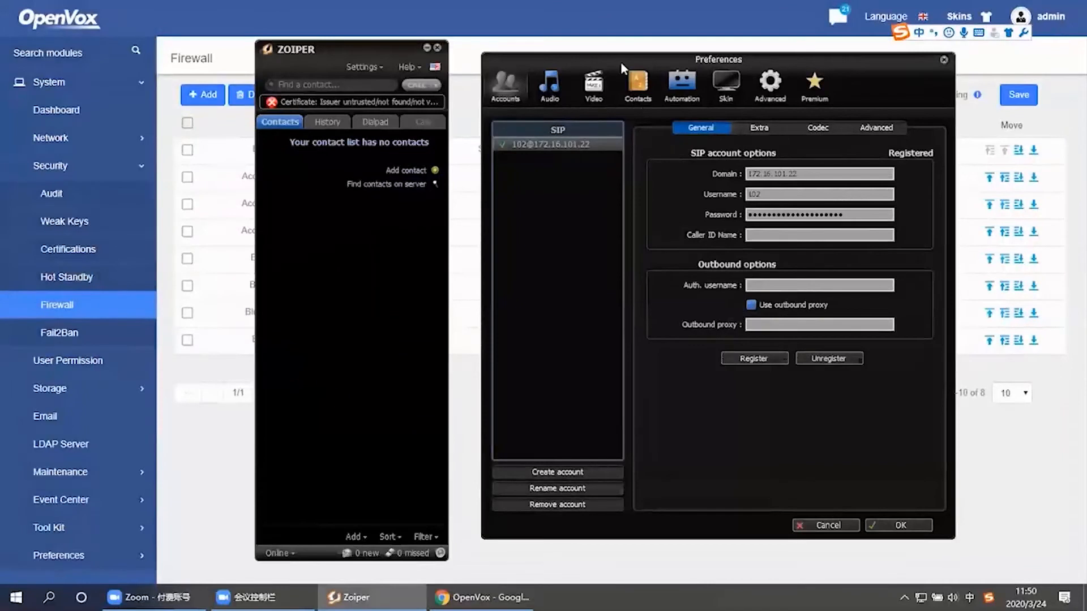
pyautogui.moveTo(620, 56); pyautogui.dragTo(644, 49)
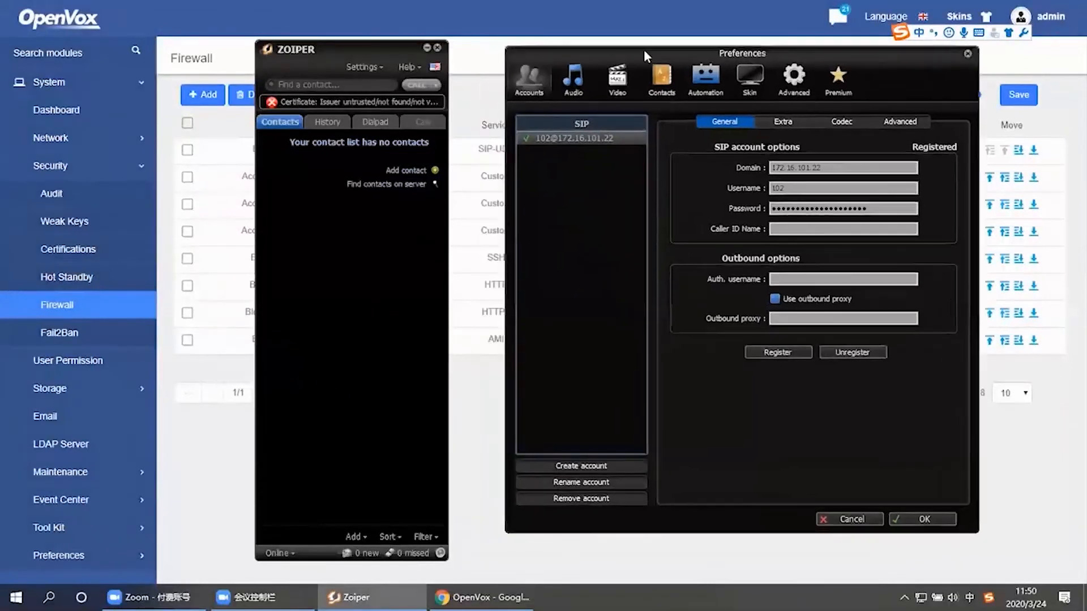
pyautogui.click(851, 352)
pyautogui.click(780, 352)
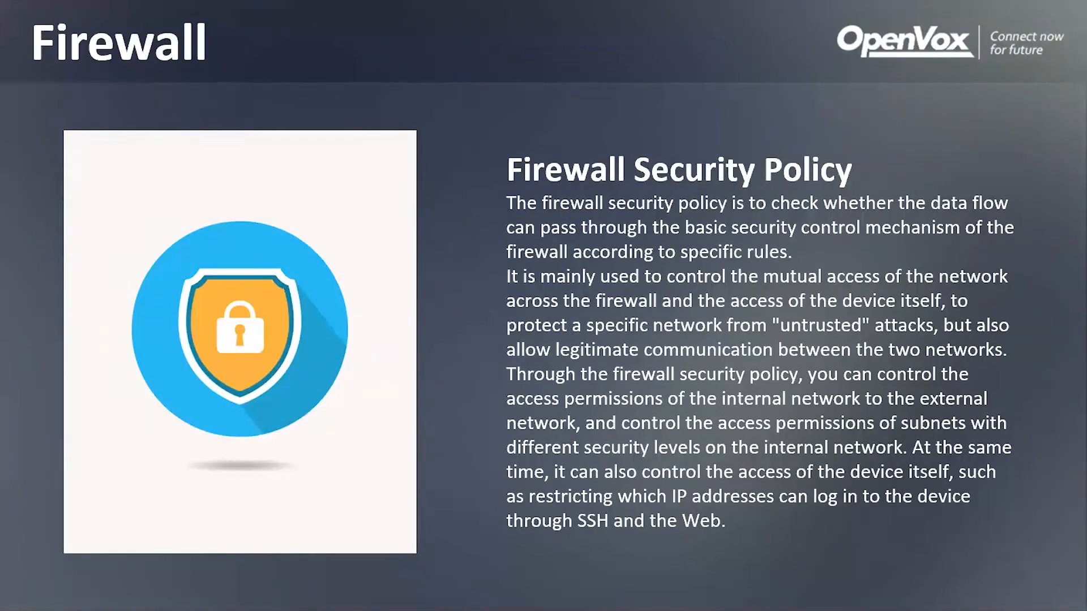
# Advance the slideshow to the Conference slide
pyautogui.press('Right')
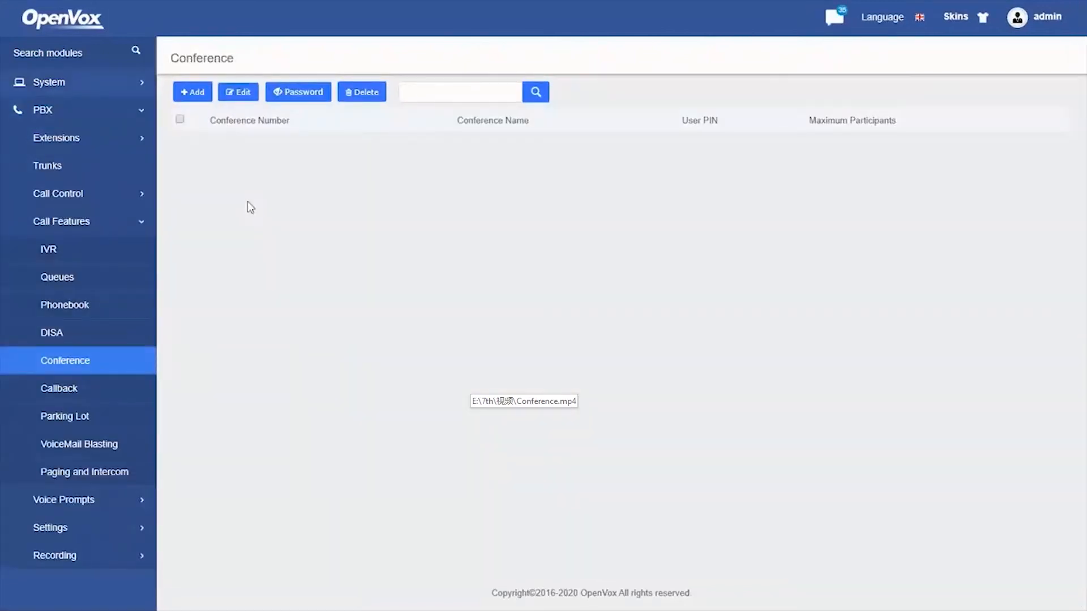
# Start a new conference room numbered 201 and begin entering the name 201
pyautogui.click(193, 97)
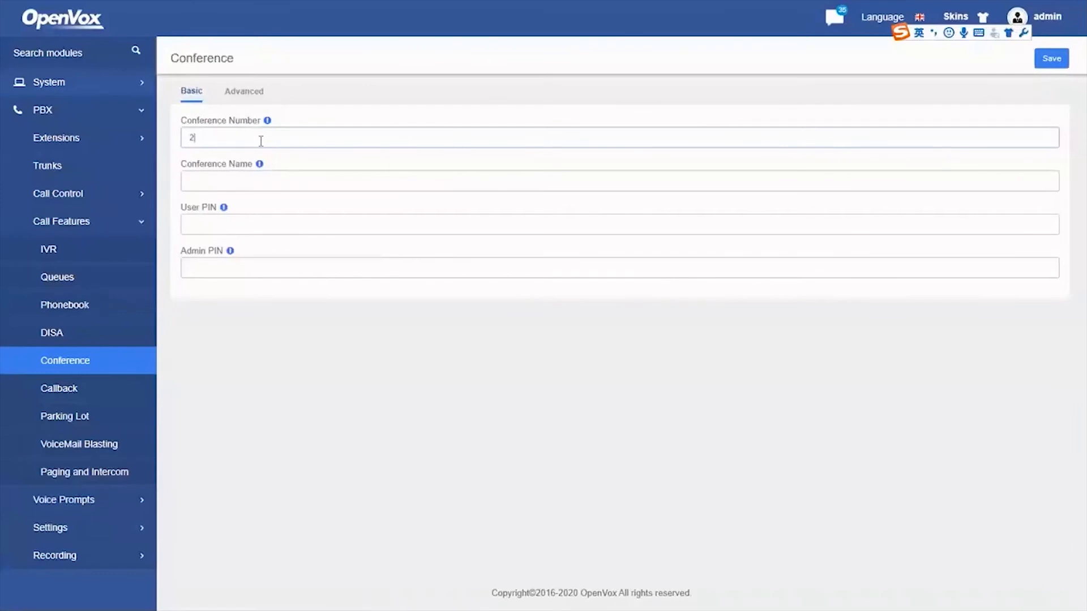
pyautogui.press('Tab')
pyautogui.write('20')
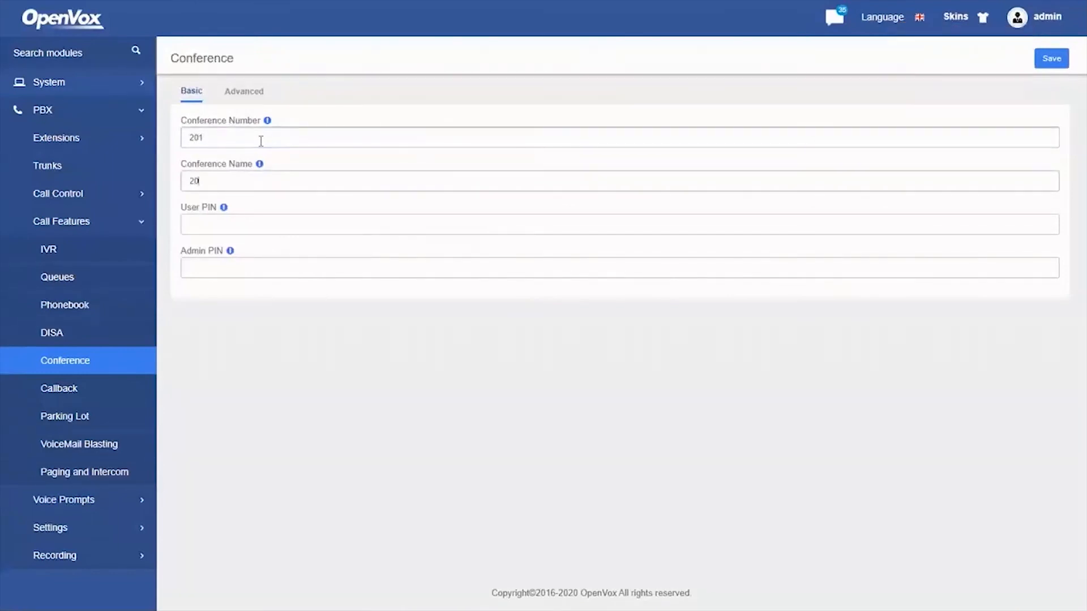
# Show the conference's advanced settings and keep Record Conference at No
pyautogui.click(247, 95)
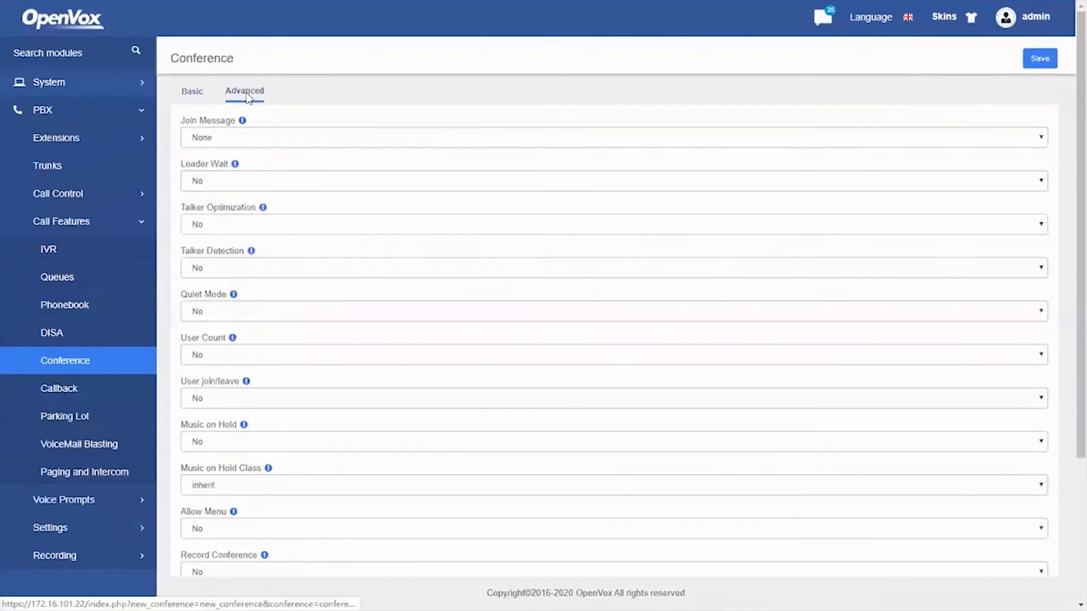
pyautogui.scroll(-3, 308, 356)
pyautogui.scroll(3, 311, 308)
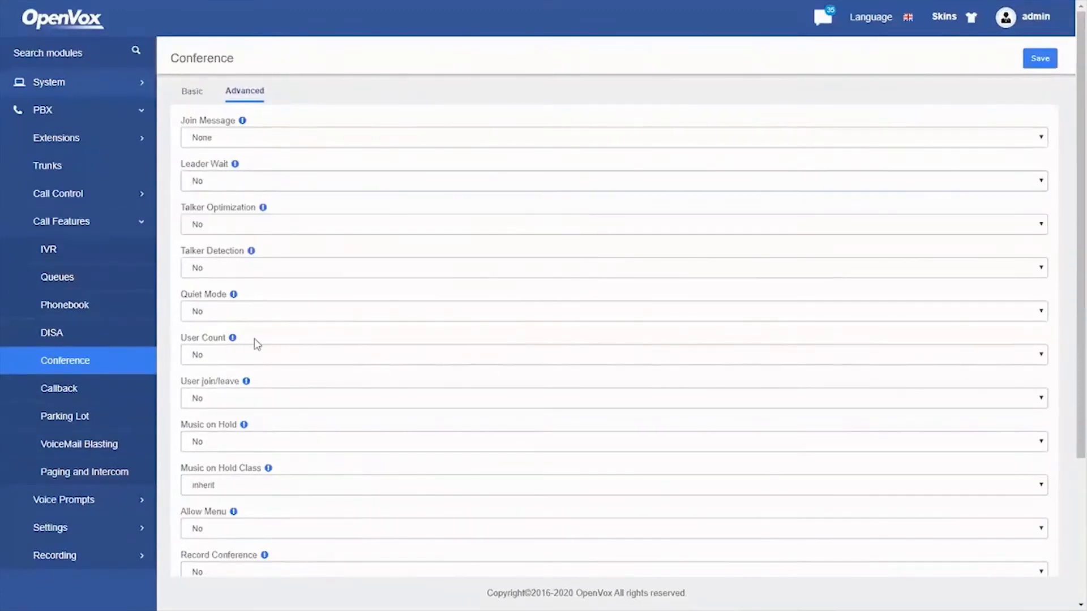
pyautogui.click(255, 359)
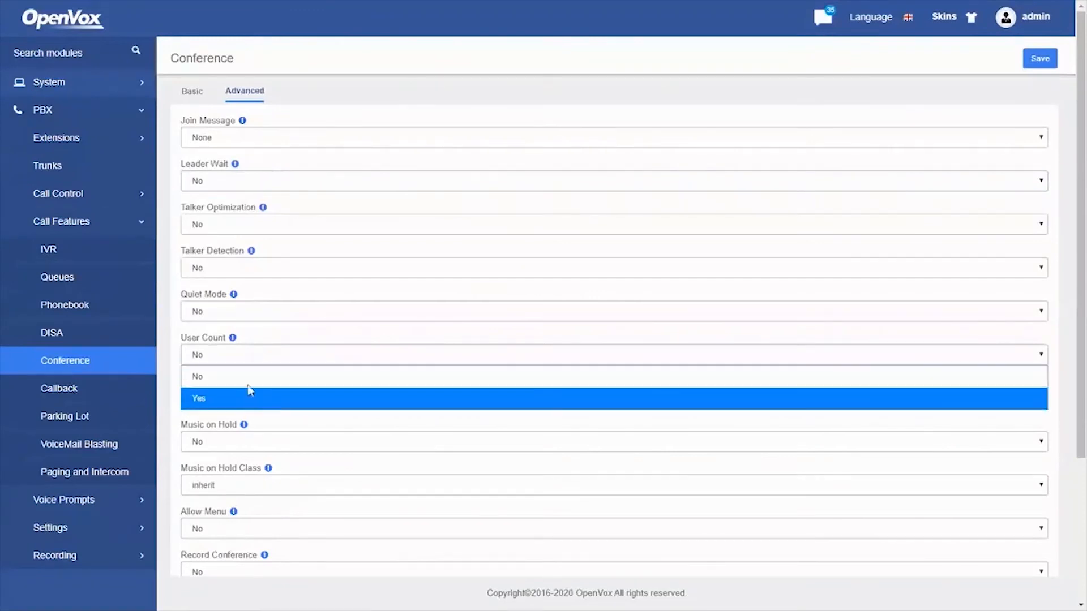
pyautogui.click(255, 363)
pyautogui.scroll(-1, 238, 448)
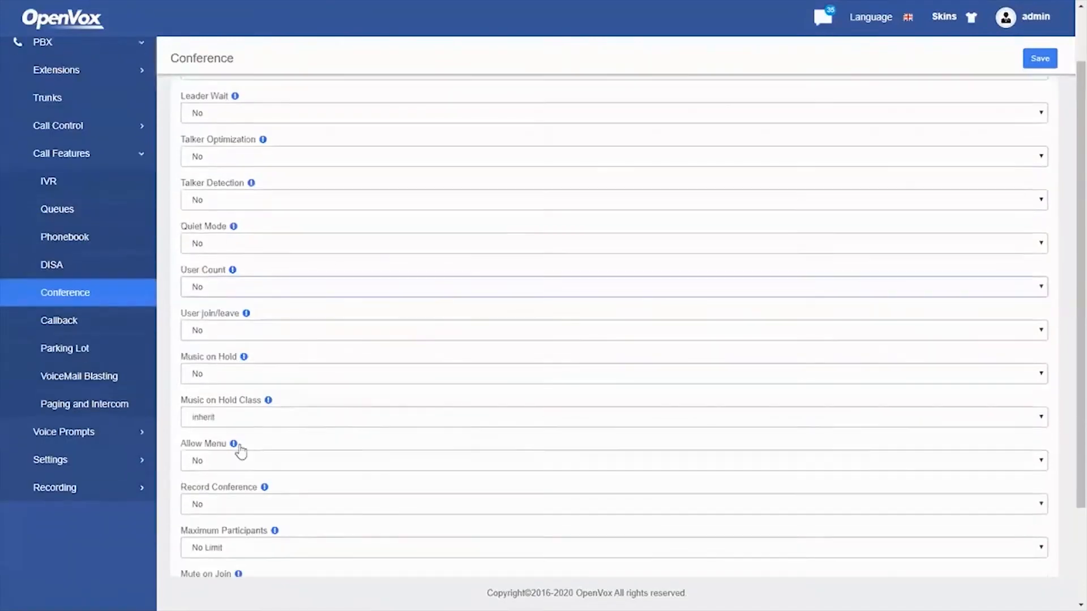
pyautogui.click(261, 509)
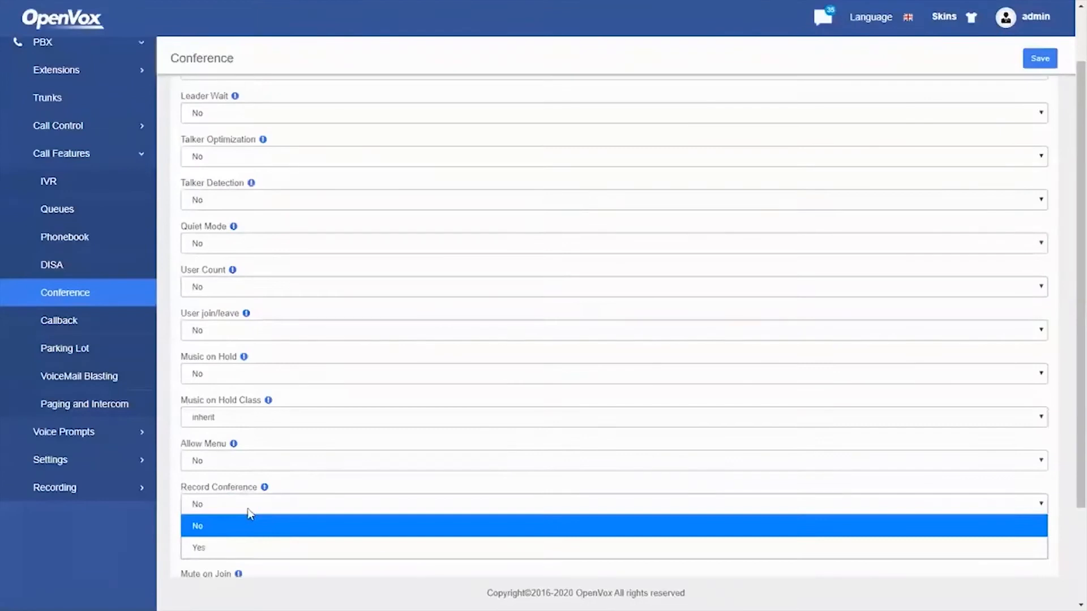
pyautogui.click(249, 492)
pyautogui.scroll(-2, 287, 405)
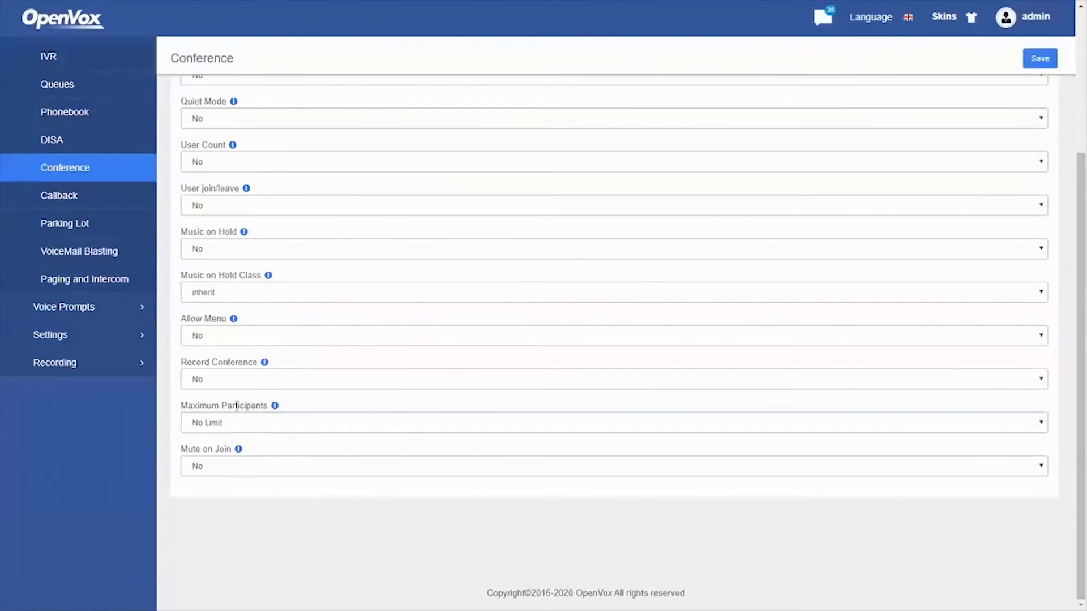
pyautogui.scroll(1, 236, 407)
pyautogui.scroll(2, 236, 406)
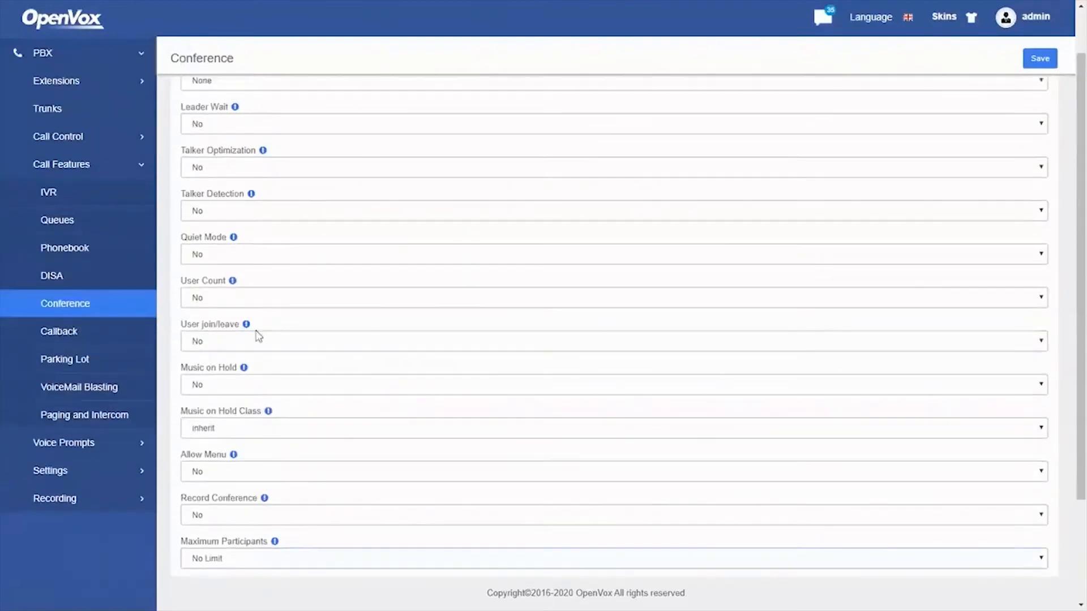
# Set User Count to Yes and save the conference settings
pyautogui.click(220, 301)
pyautogui.click(207, 339)
pyautogui.scroll(1, 274, 318)
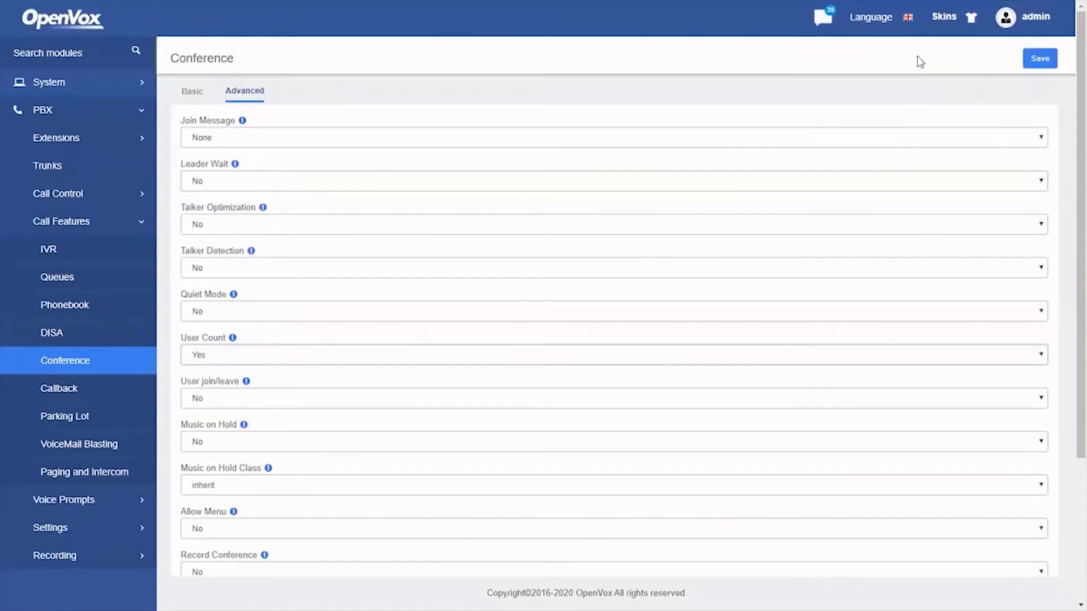
pyautogui.click(1043, 62)
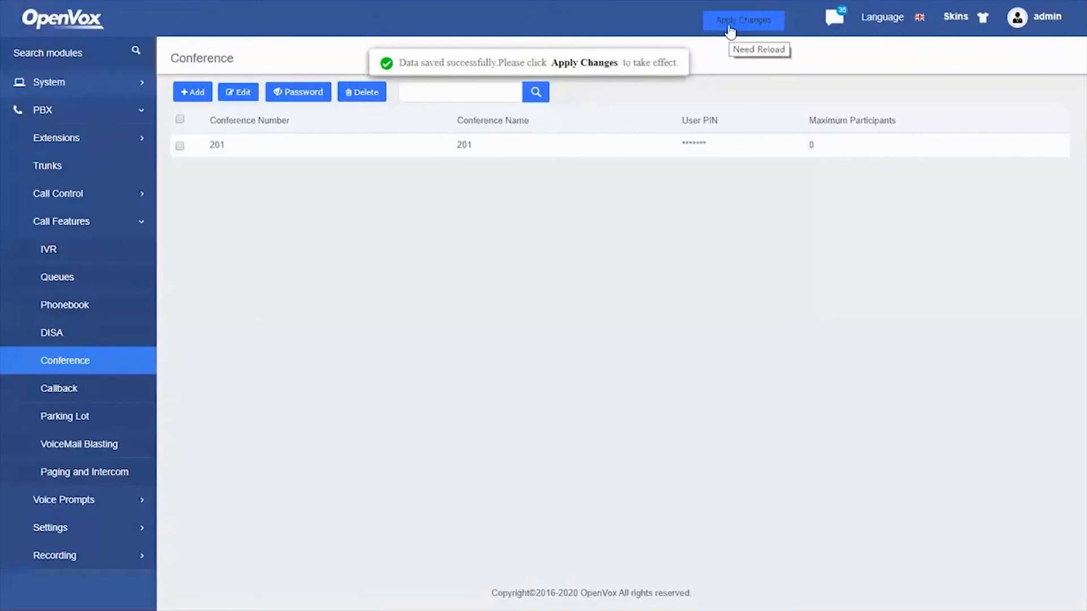
# Apply the saved changes so conference 201's configuration takes effect
pyautogui.click(736, 23)
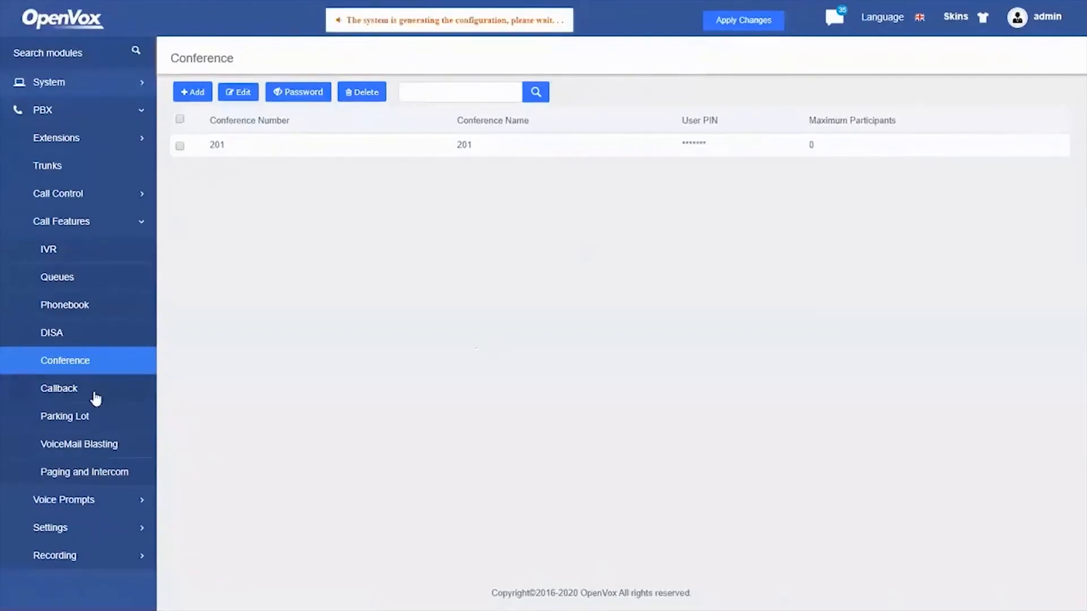
pyautogui.scroll(-1, 141, 396)
pyautogui.scroll(-1, 141, 396)
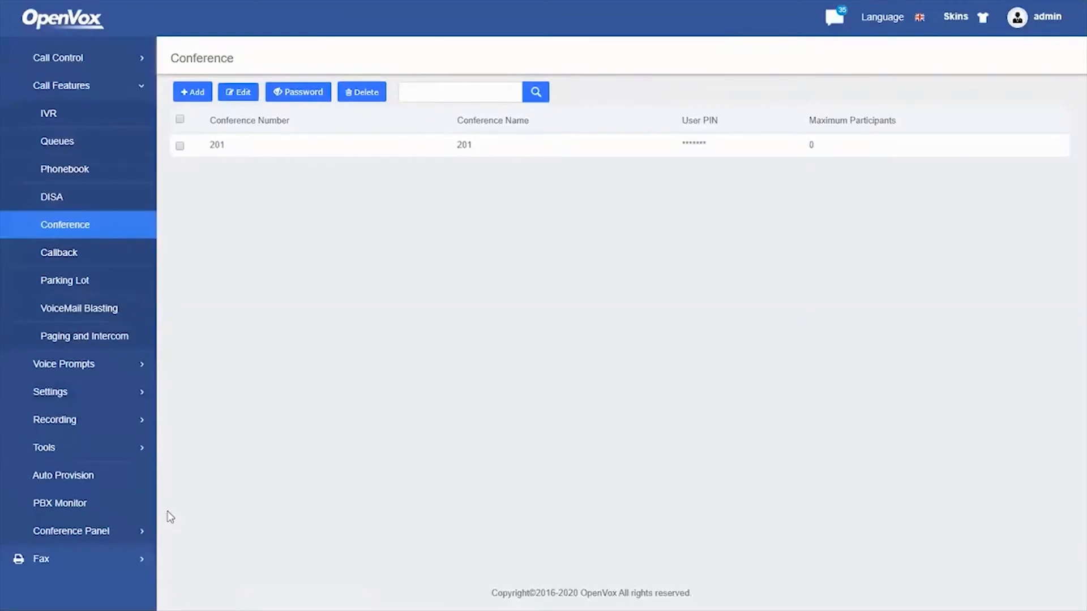
# Open conference 201's member page from the Conference Panel's Conference List
pyautogui.click(102, 532)
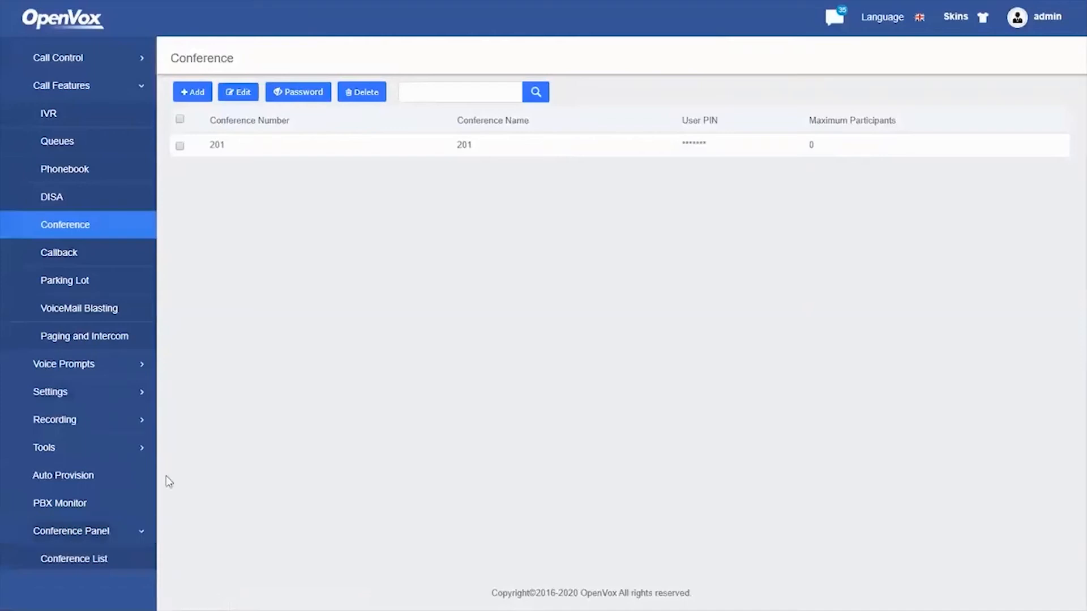
pyautogui.scroll(-2, 122, 481)
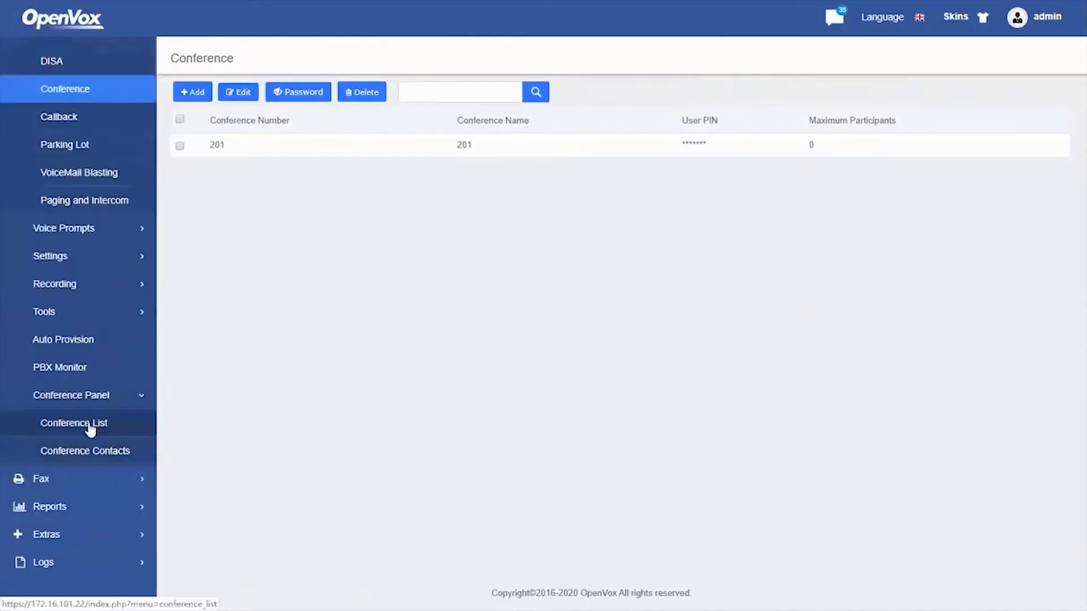
pyautogui.click(91, 429)
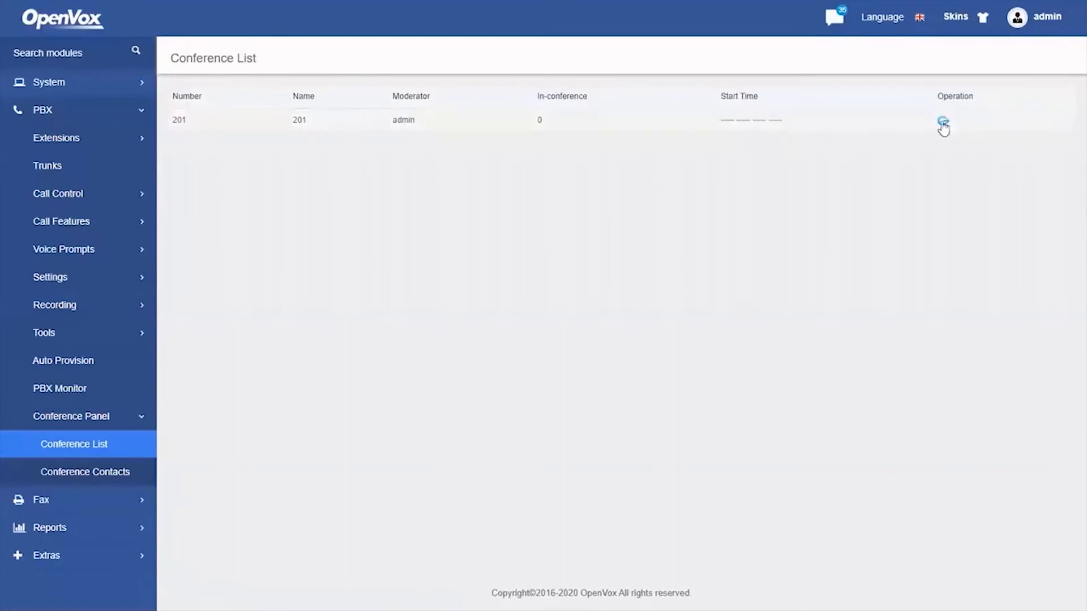
pyautogui.click(942, 122)
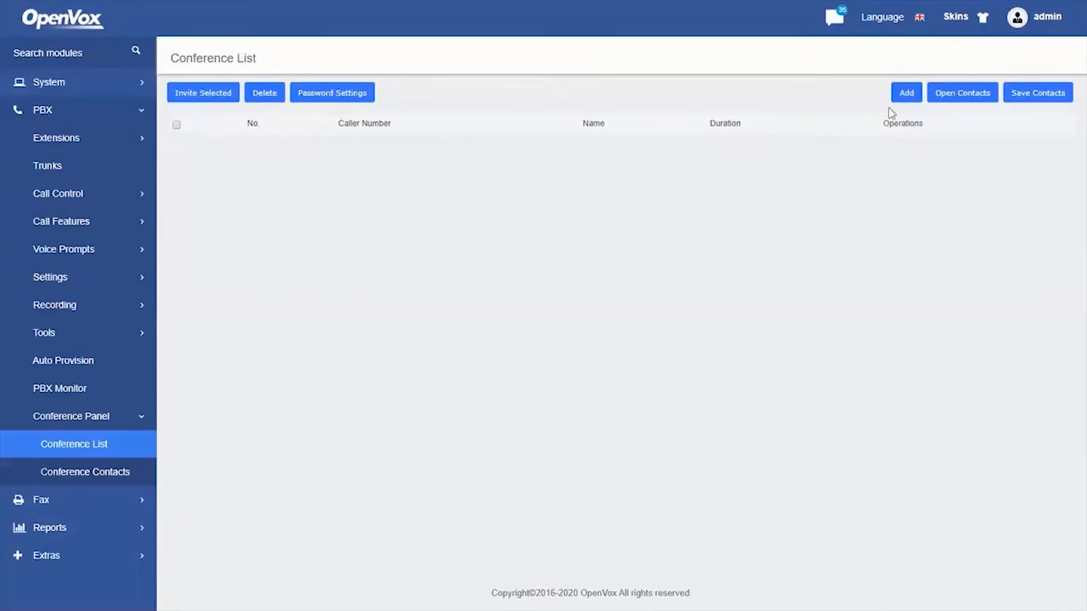
# Start a new contact, checking the Extension and custom-number Type options, then choose Follow Me
pyautogui.click(906, 93)
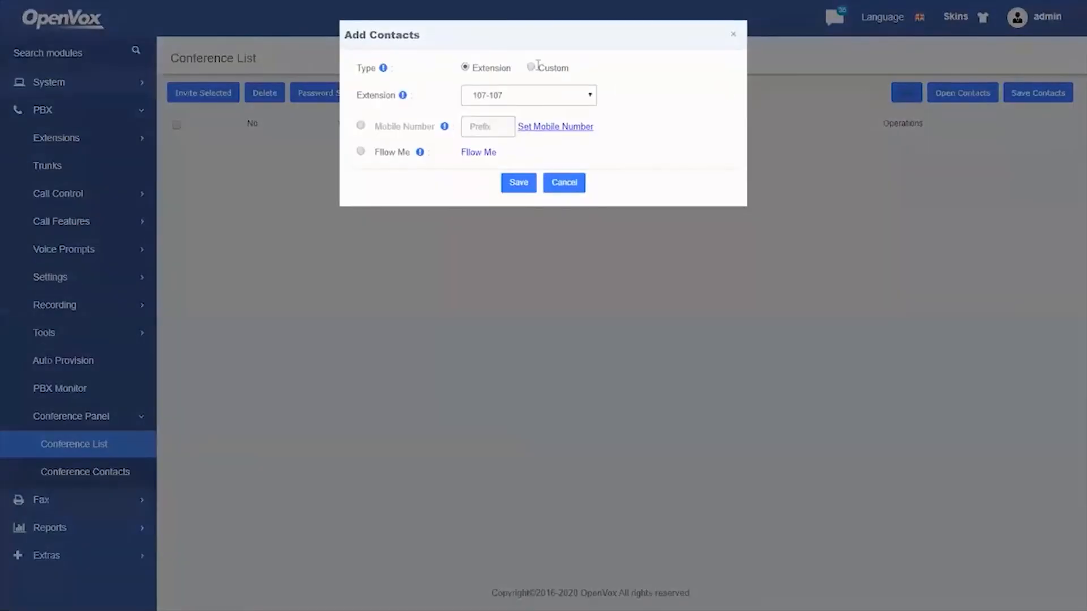
pyautogui.click(513, 100)
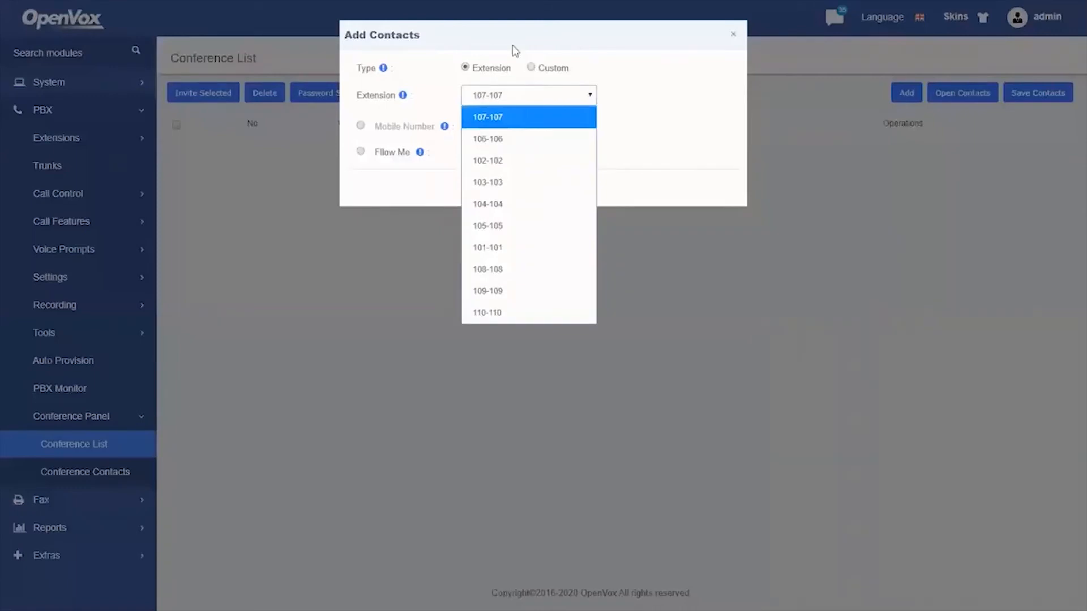
pyautogui.click(524, 61)
pyautogui.click(531, 68)
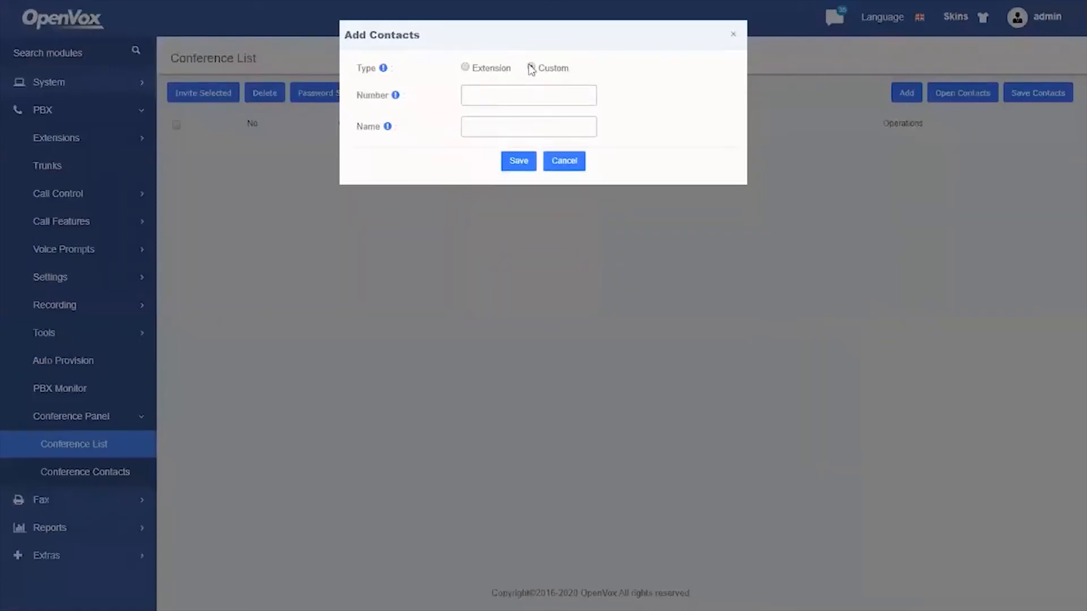
pyautogui.click(465, 68)
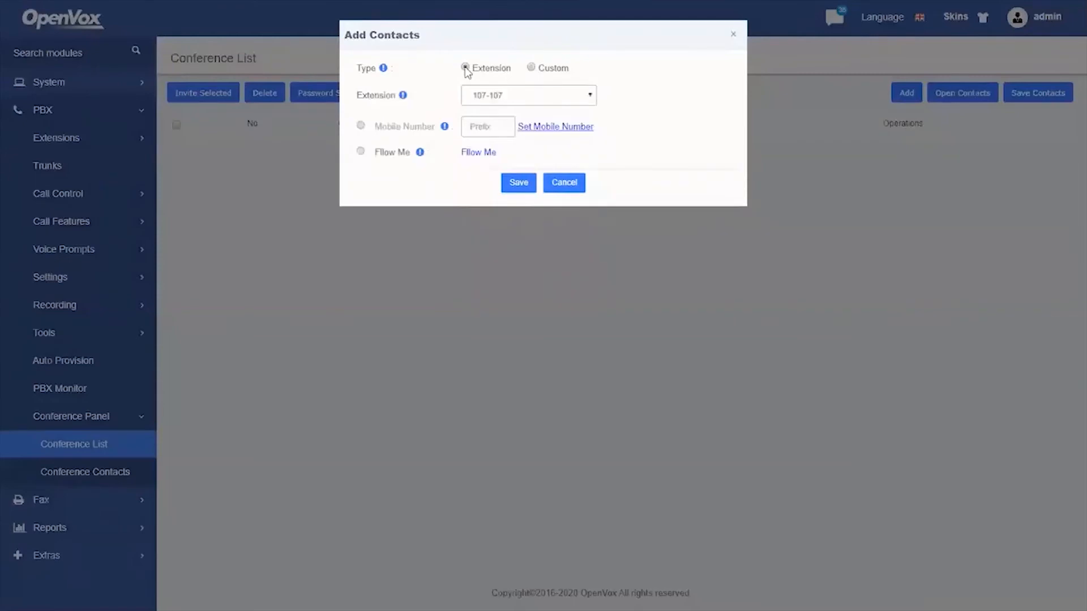
pyautogui.click(362, 153)
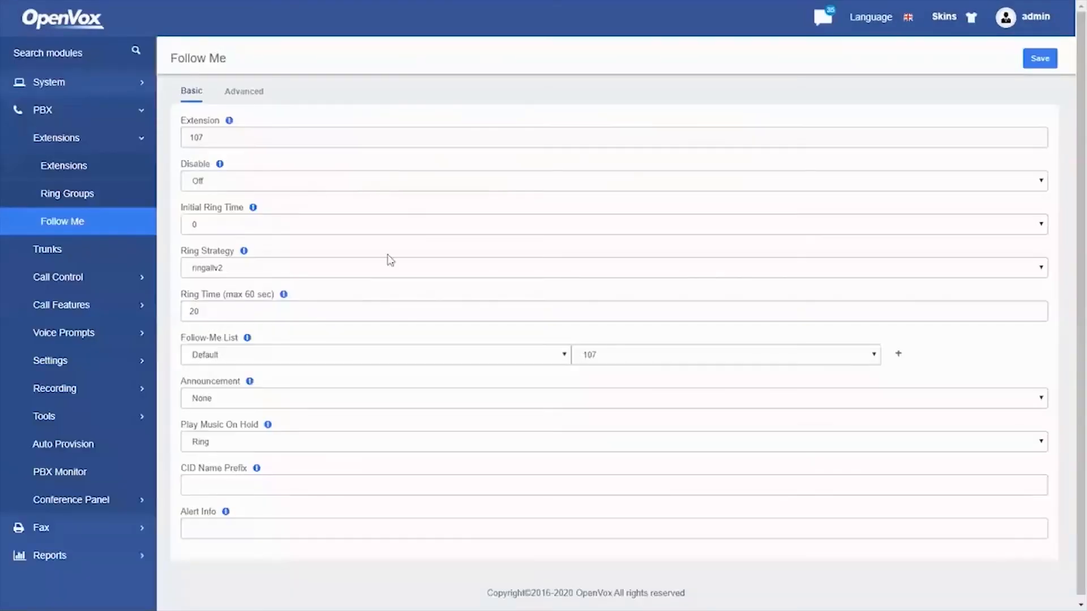
pyautogui.click(104, 498)
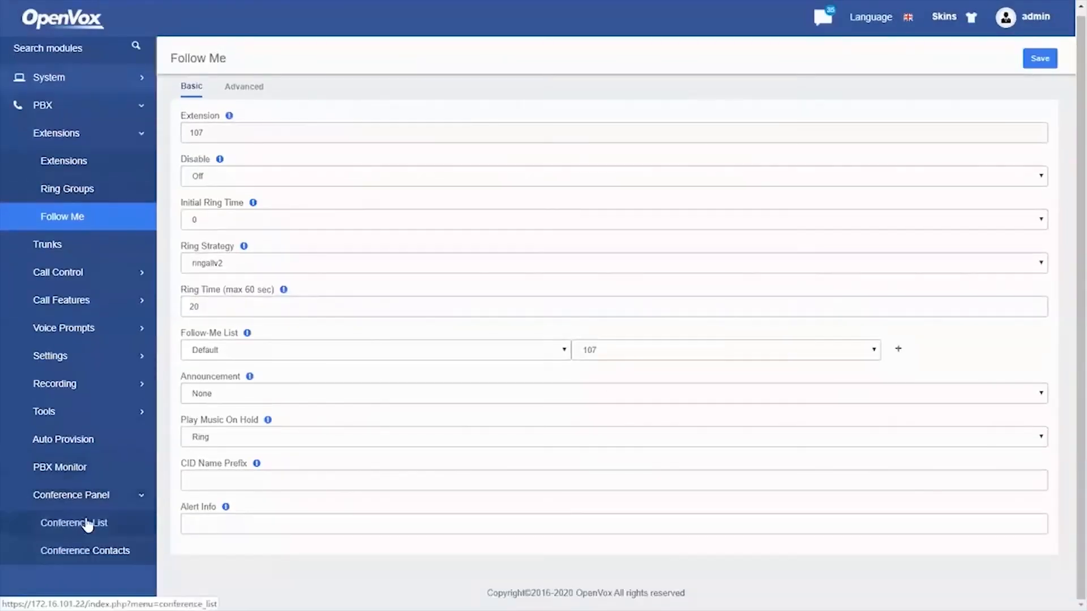
pyautogui.click(87, 523)
pyautogui.click(941, 124)
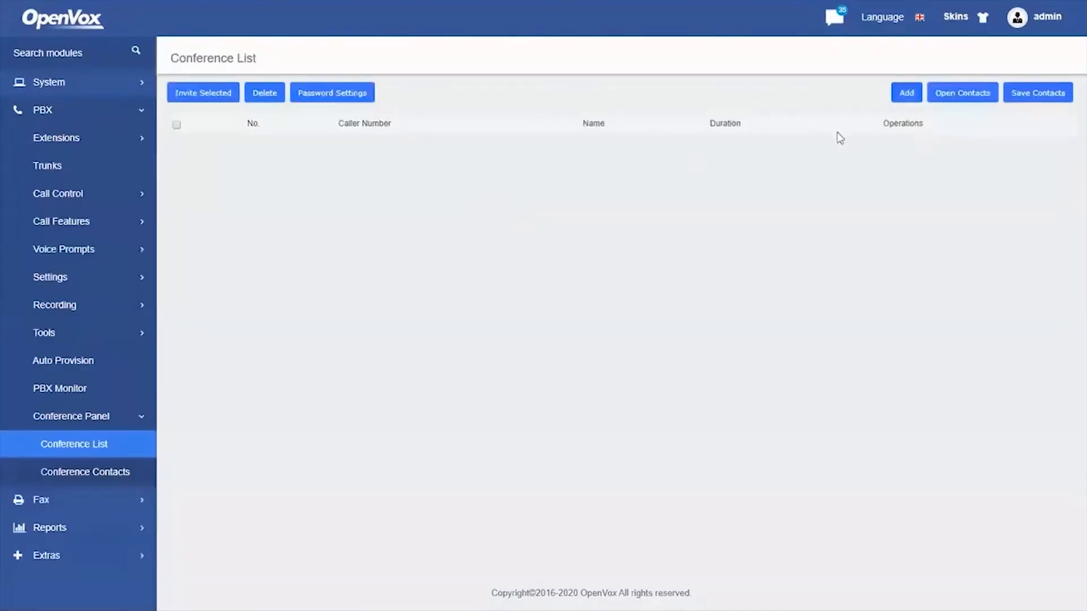
pyautogui.click(908, 97)
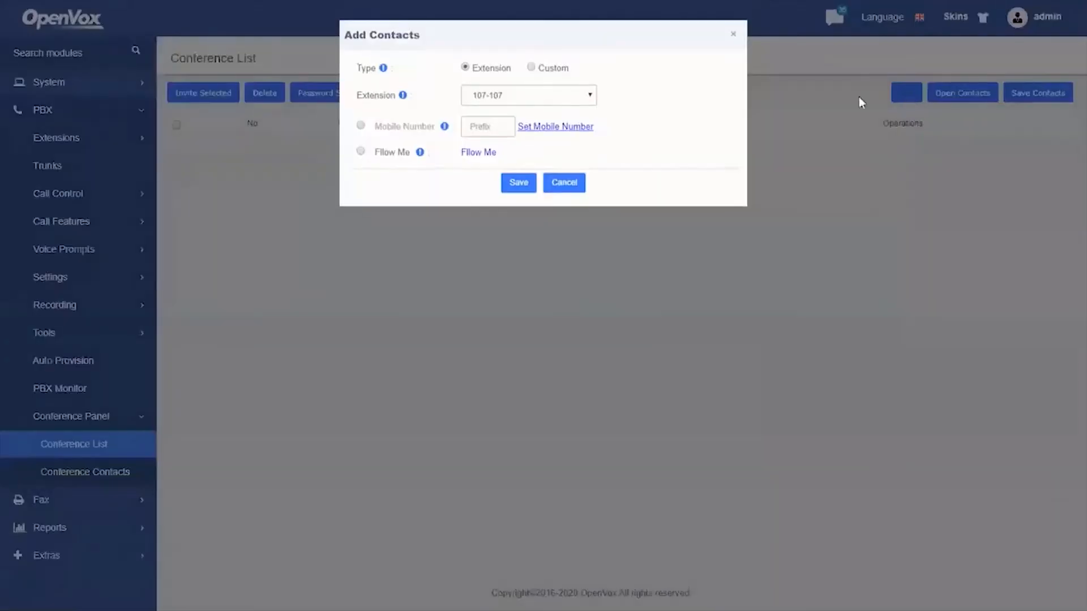
# Add extensions 101-101 and 102-102 as conference 201 members and choose Save Contacts
pyautogui.click(563, 97)
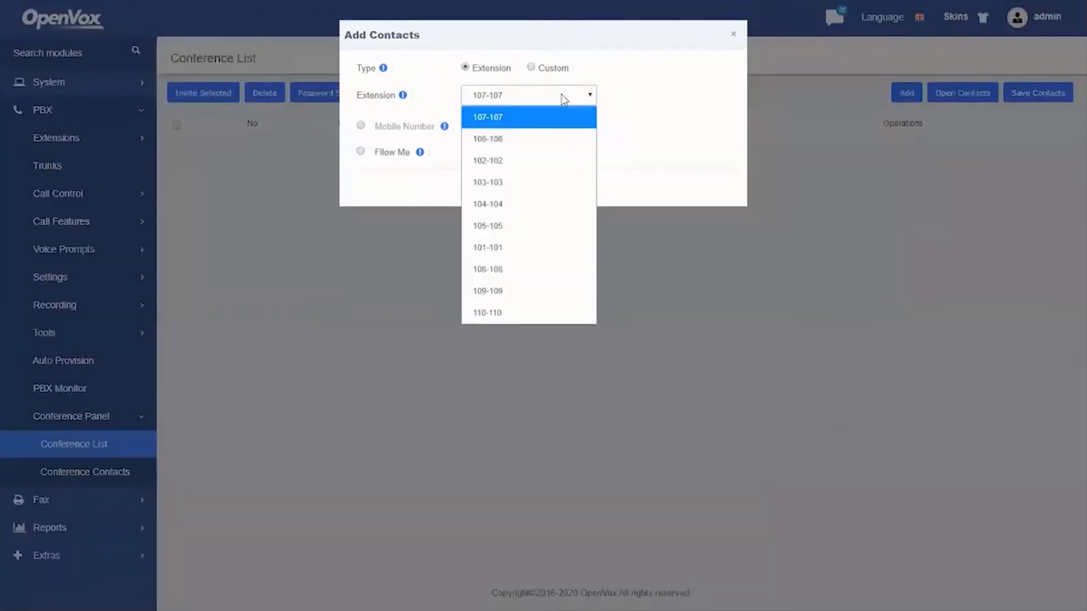
pyautogui.click(496, 247)
pyautogui.click(516, 184)
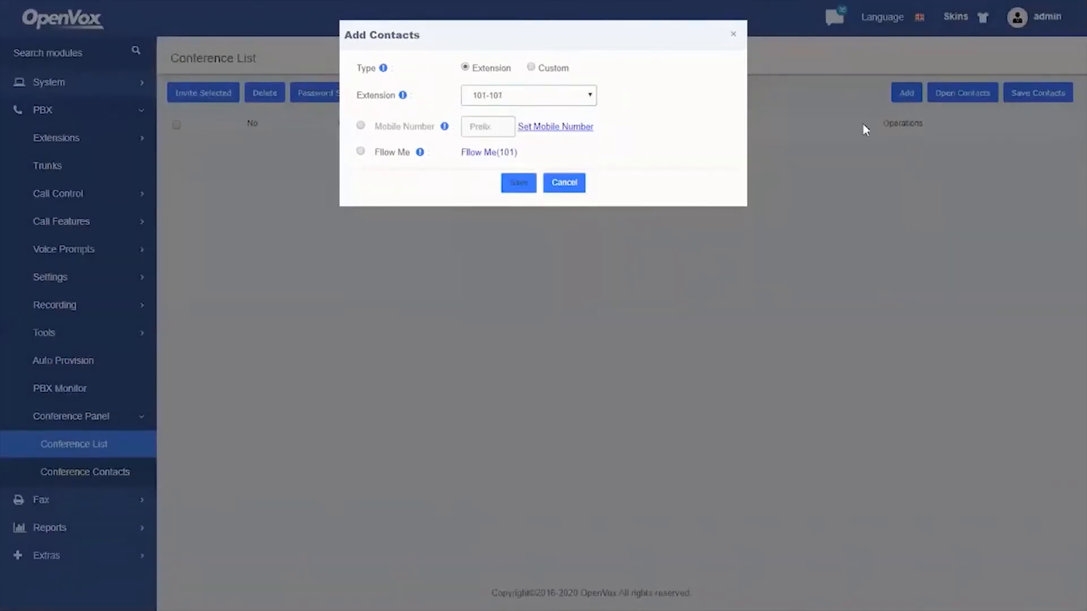
pyautogui.click(906, 97)
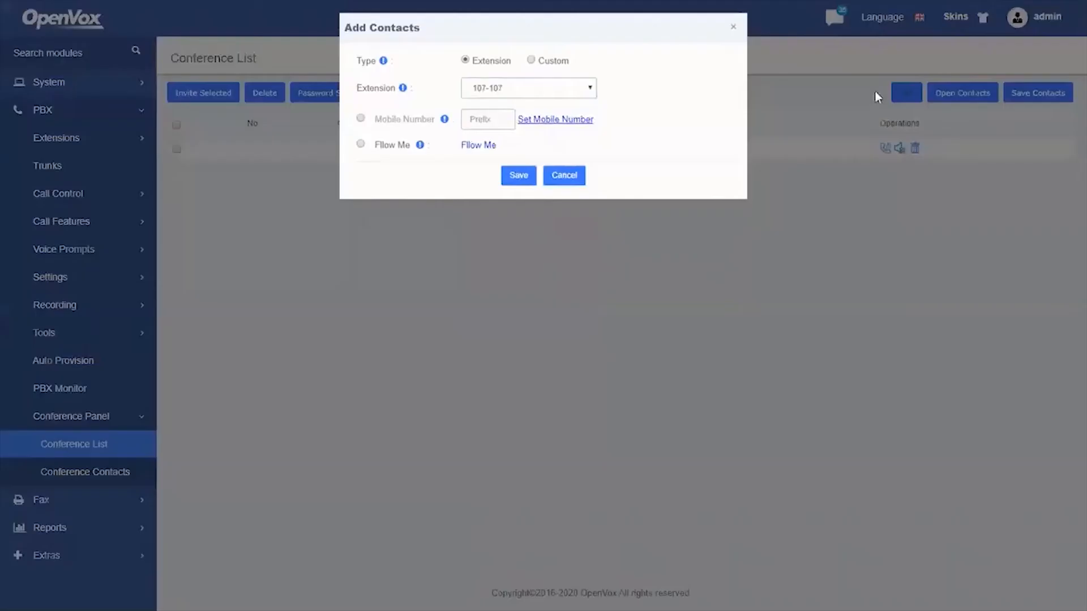
pyautogui.click(552, 101)
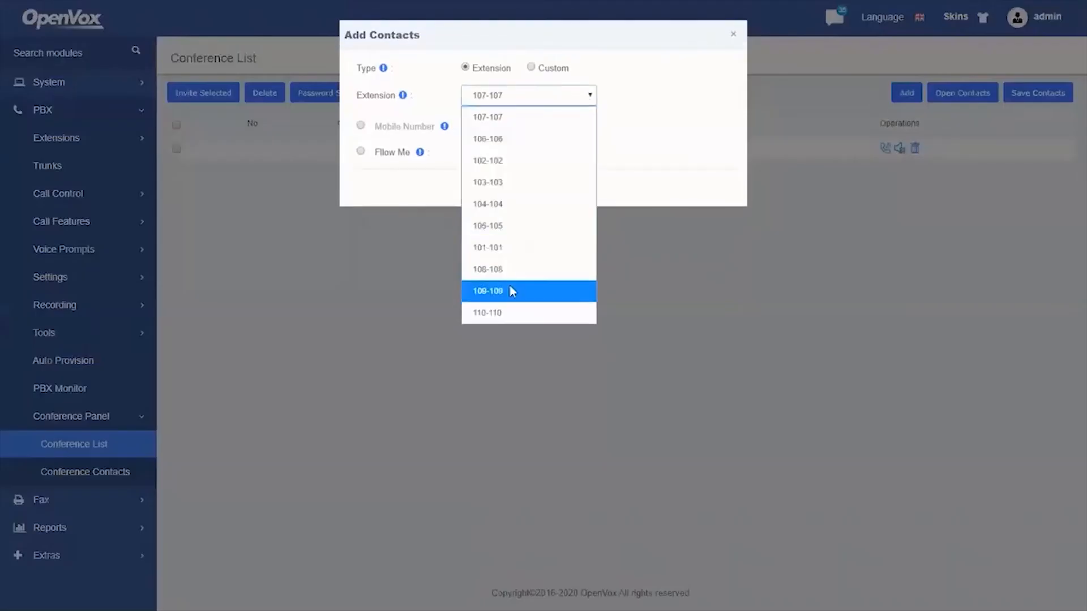
pyautogui.click(506, 162)
pyautogui.click(509, 186)
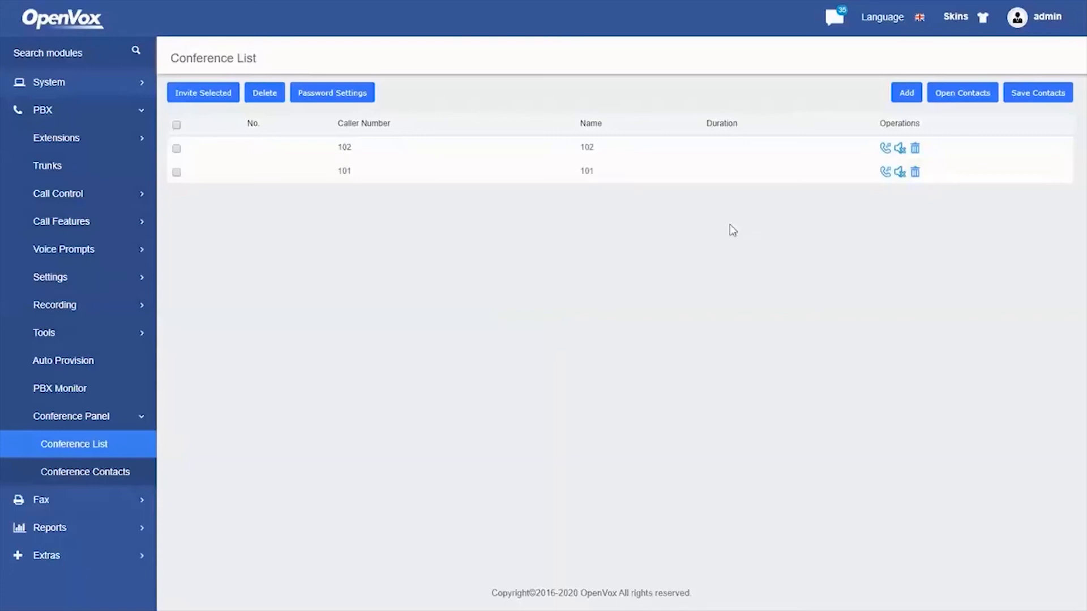
pyautogui.click(1031, 96)
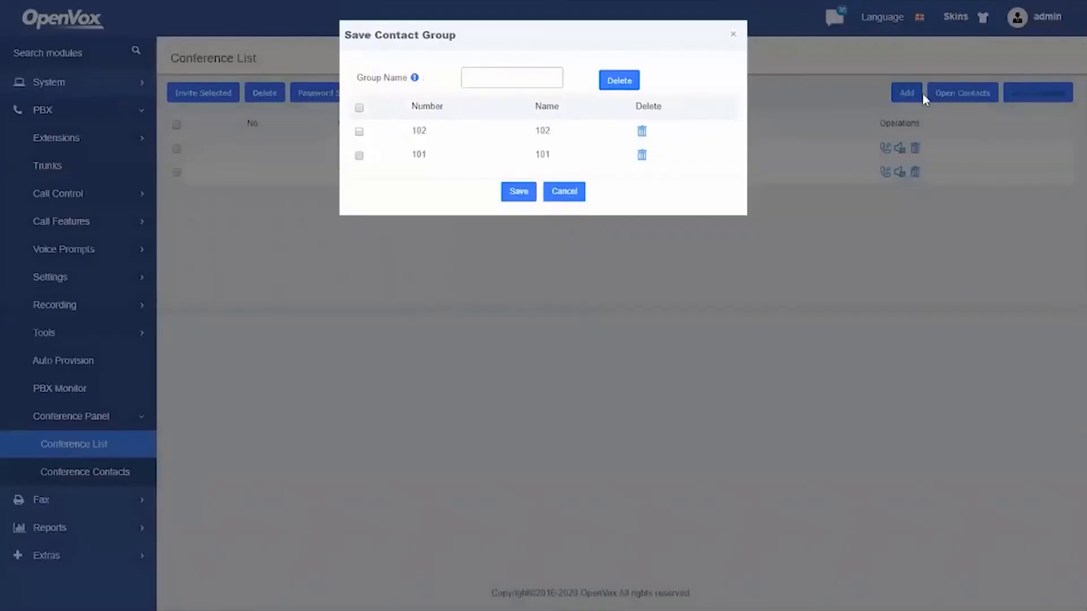
# Tick members 102 and 101 and save them as contact group 'test'
pyautogui.click(359, 108)
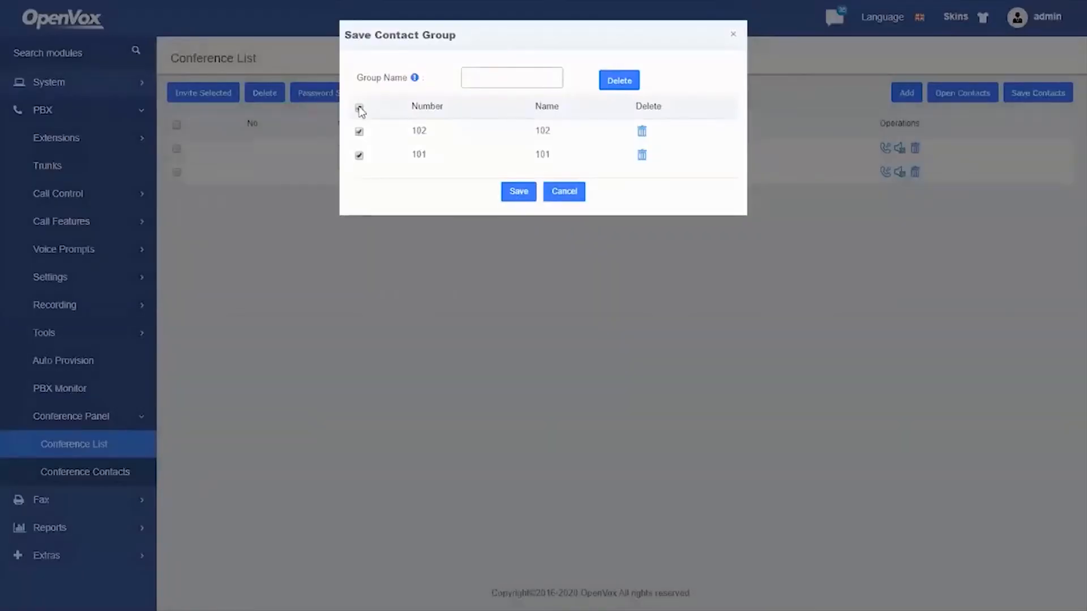
pyautogui.click(498, 79)
pyautogui.write('tee')
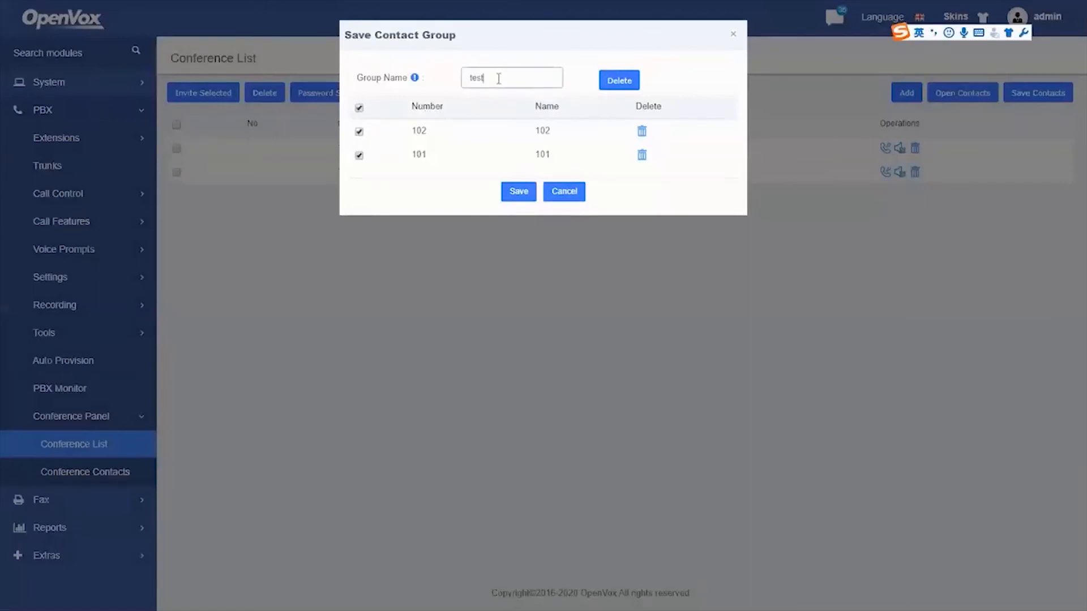
pyautogui.click(518, 193)
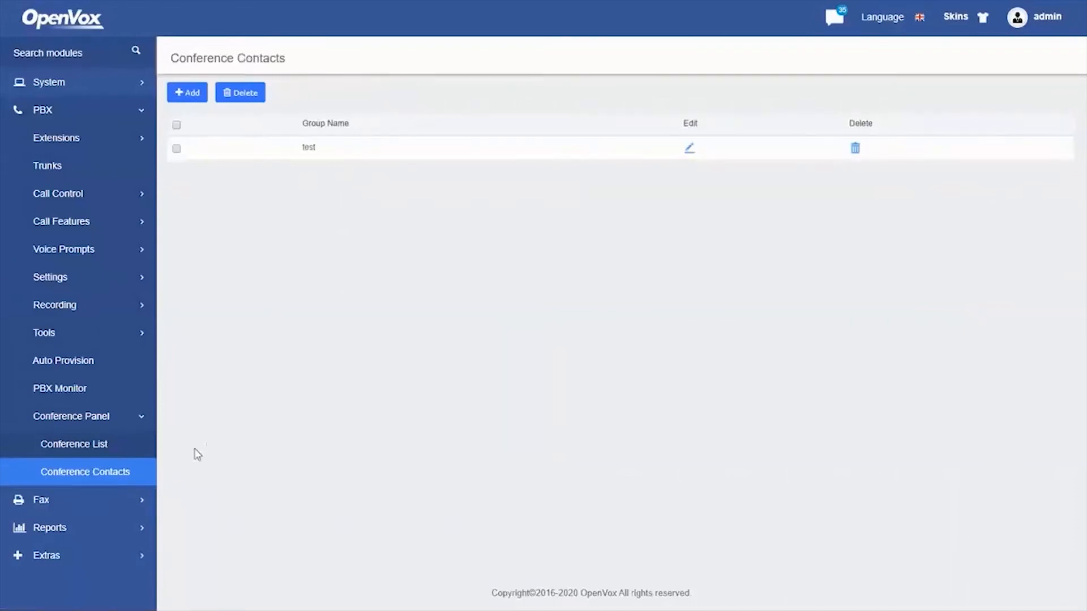
# Reopen conference 201's members and review the saved 'test' group's contacts in Open Contacts
pyautogui.click(75, 446)
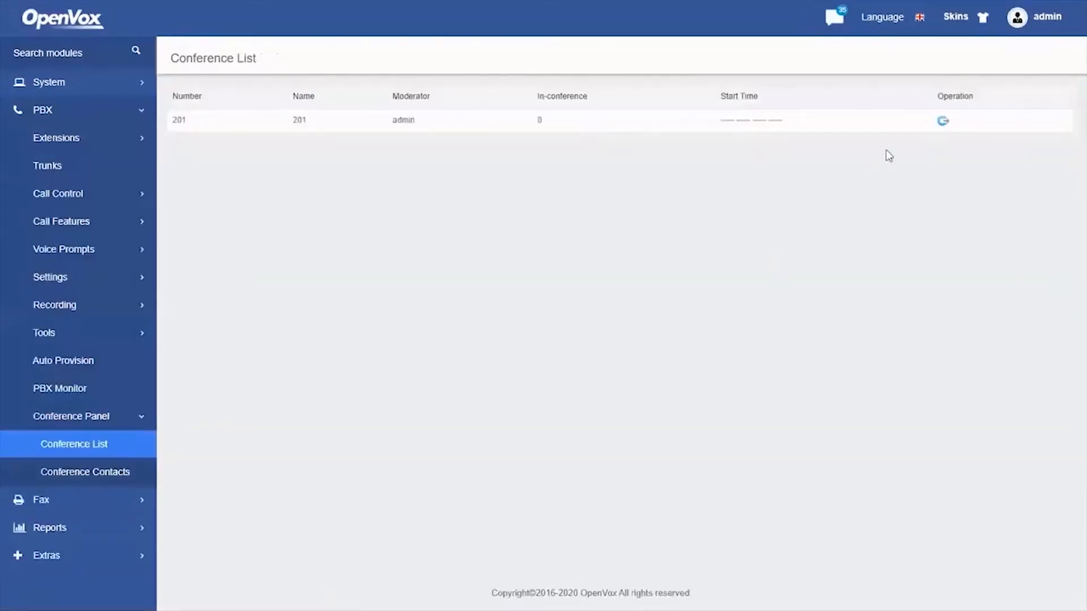
pyautogui.click(943, 121)
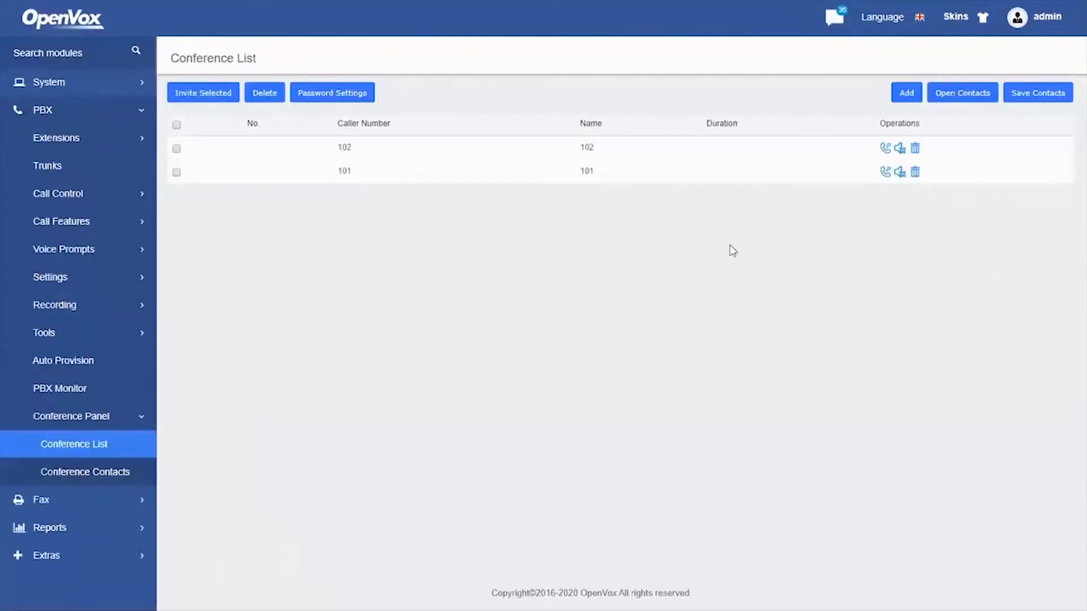
pyautogui.click(949, 98)
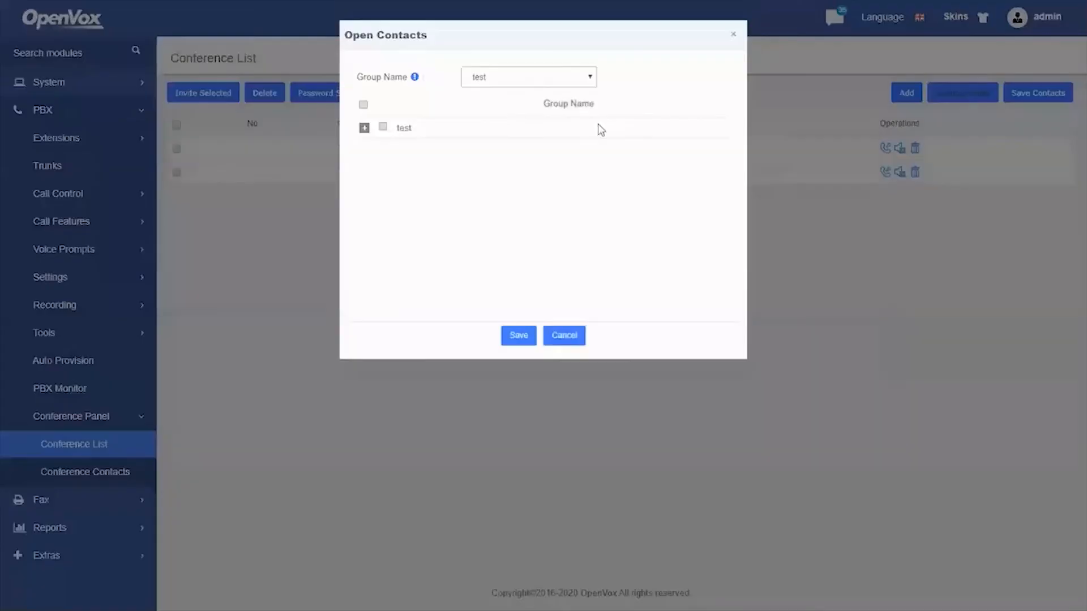
pyautogui.click(364, 128)
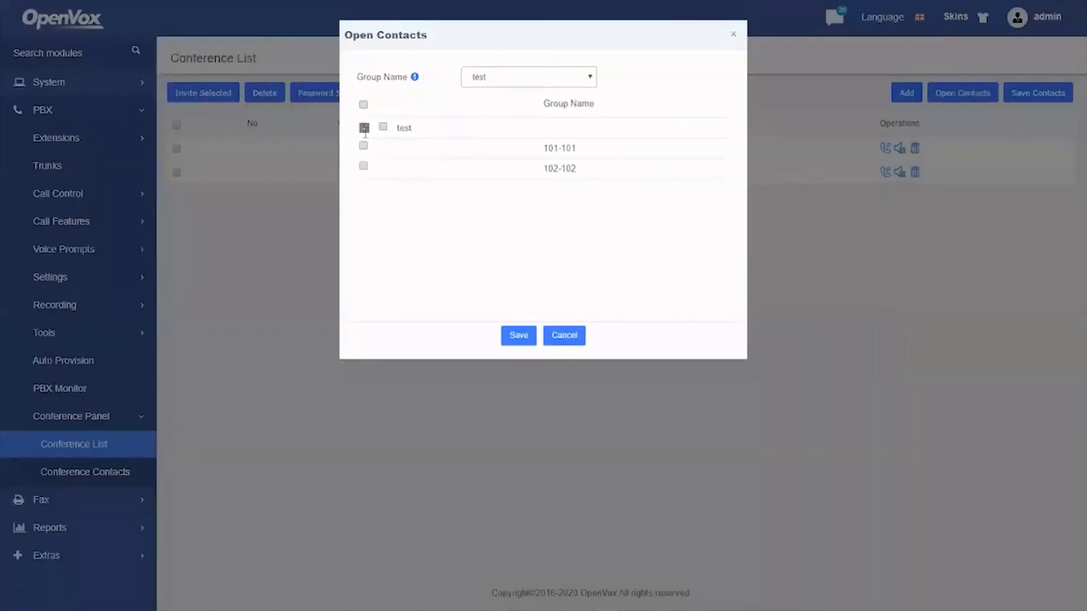
pyautogui.click(362, 146)
pyautogui.click(362, 147)
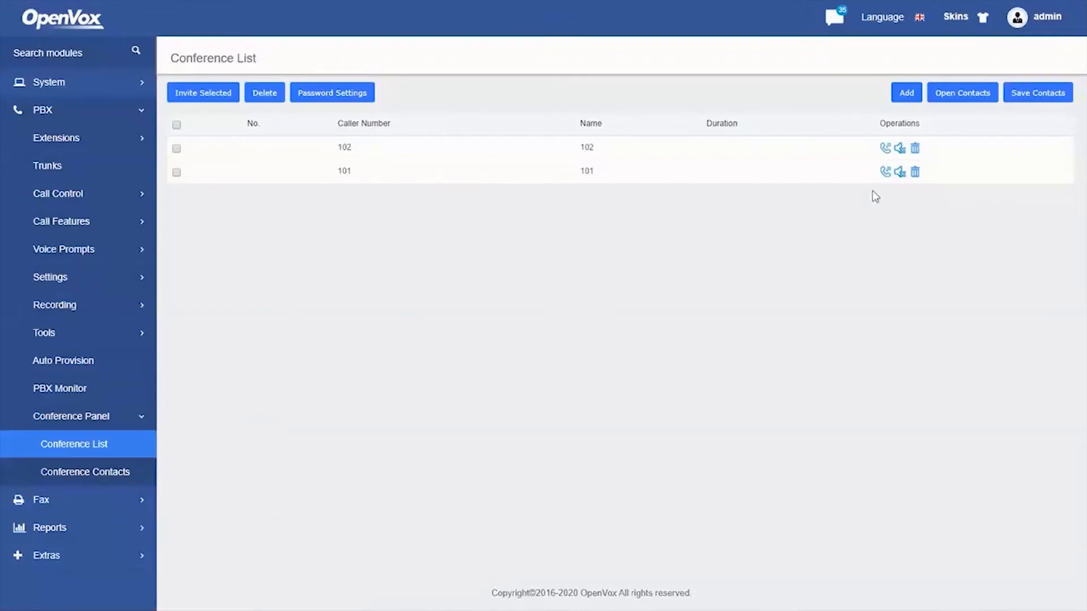
# Invite member 101 into conference 201 and dismiss the call alert and confirmation
pyautogui.click(884, 175)
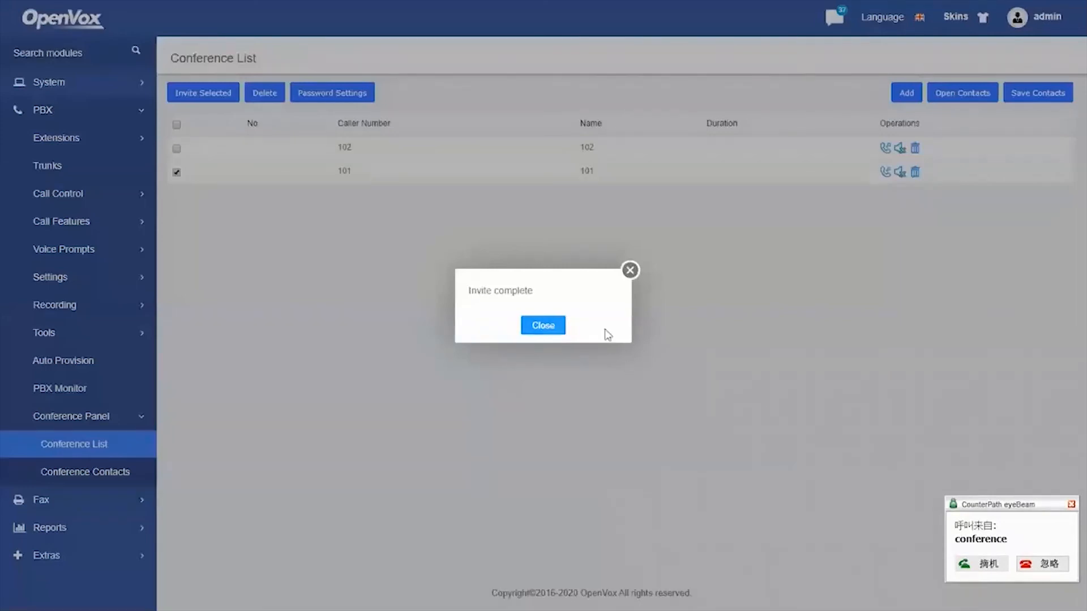
pyautogui.click(1044, 565)
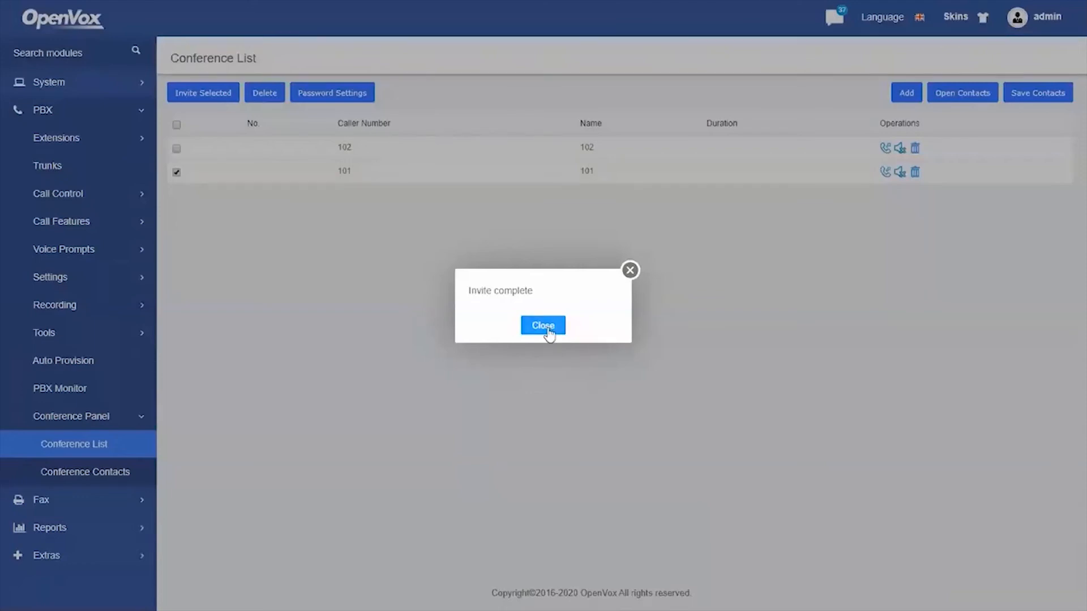
pyautogui.click(543, 326)
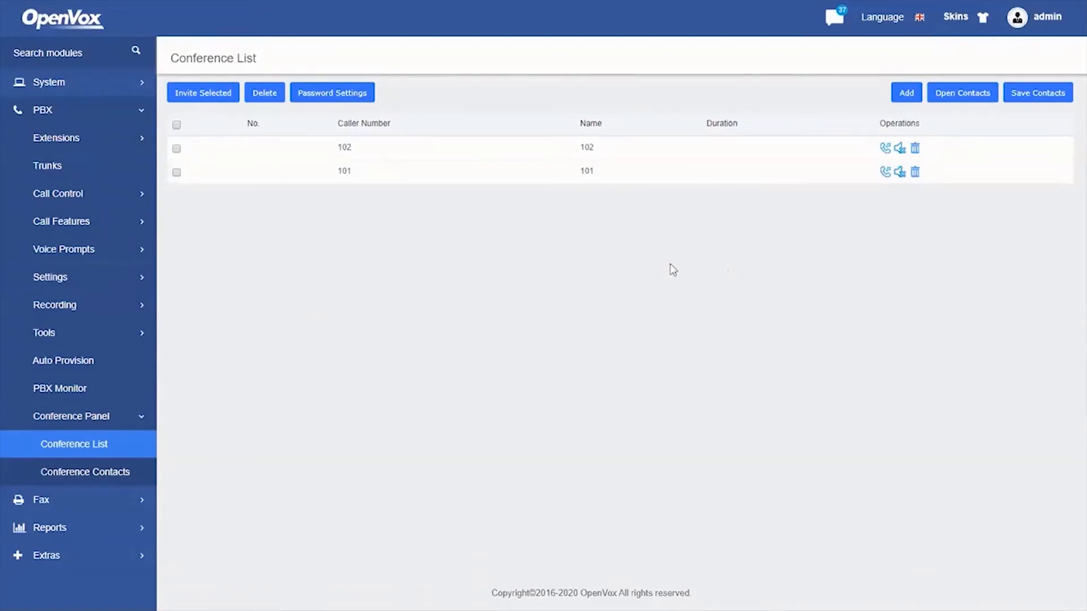
# Select both members 101 and 102 and invite them together
pyautogui.click(176, 125)
pyautogui.click(205, 100)
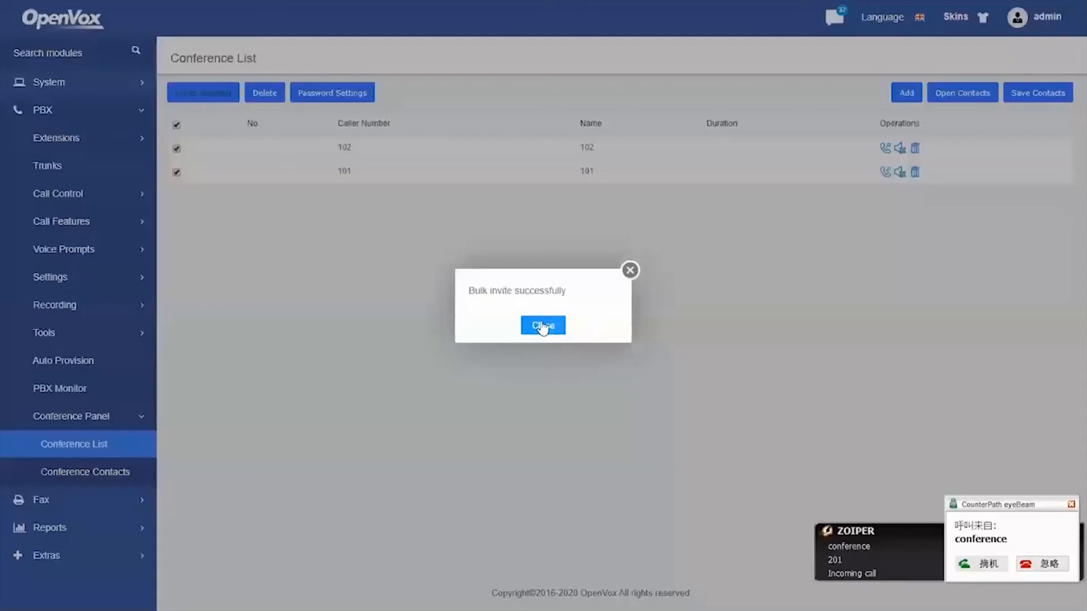
pyautogui.click(543, 326)
pyautogui.click(1051, 566)
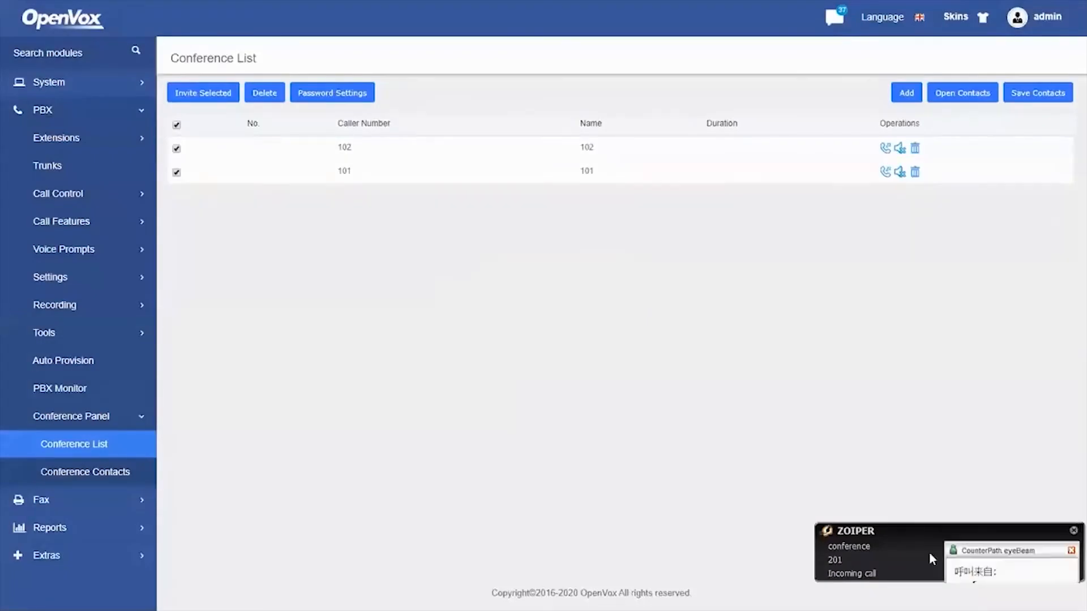
# Answer the conference call as 102, then mute 102 in the member list
pyautogui.click(902, 548)
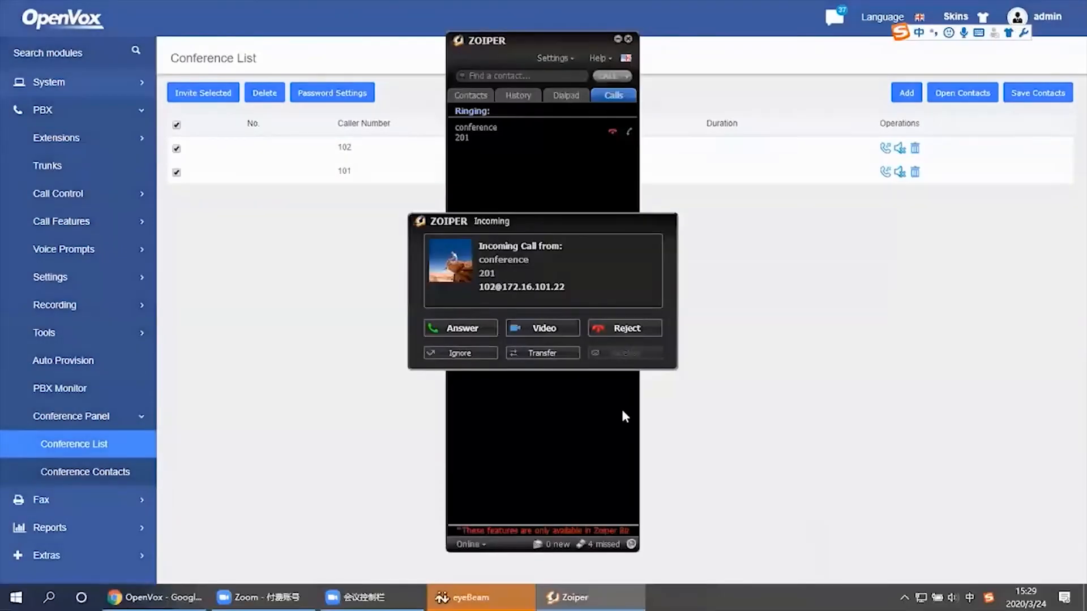
pyautogui.click(475, 332)
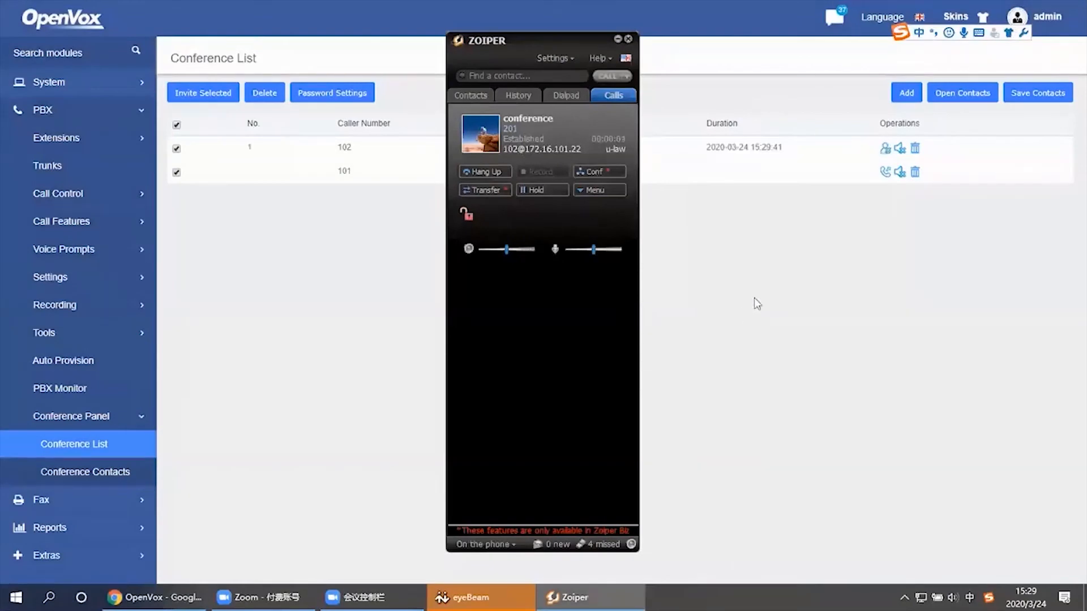
pyautogui.click(751, 276)
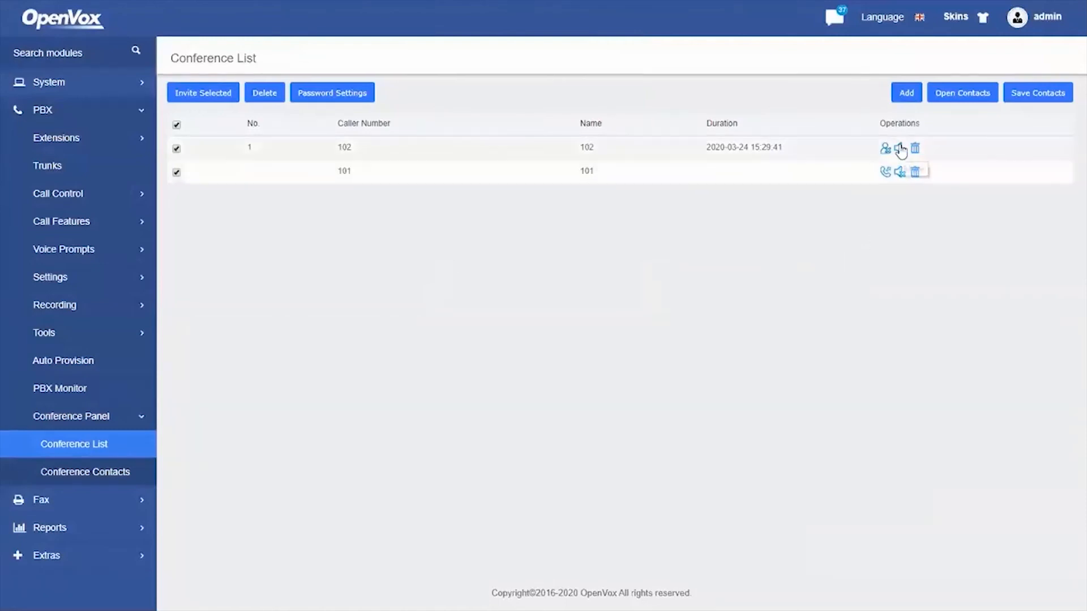
pyautogui.click(905, 173)
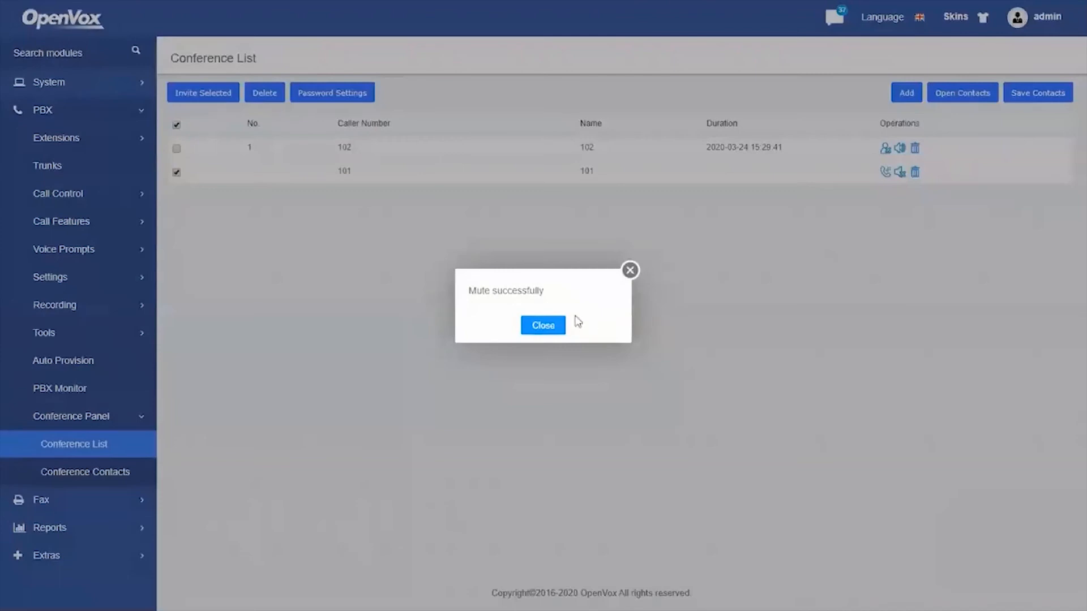
pyautogui.click(548, 330)
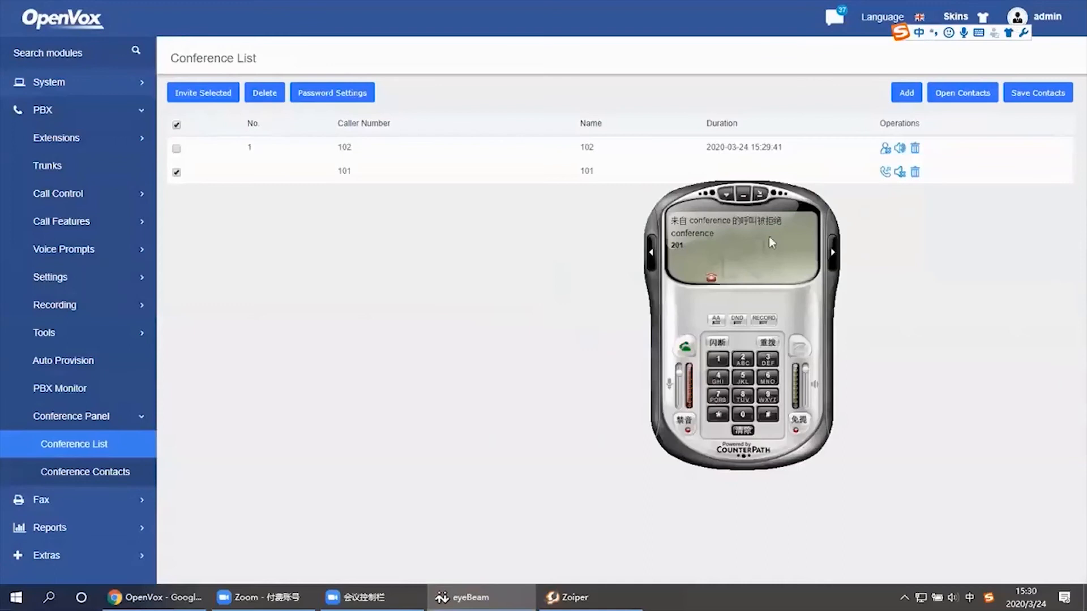
# Dial conference 201 from eyeBeam and restore the member table view
pyautogui.write('200')
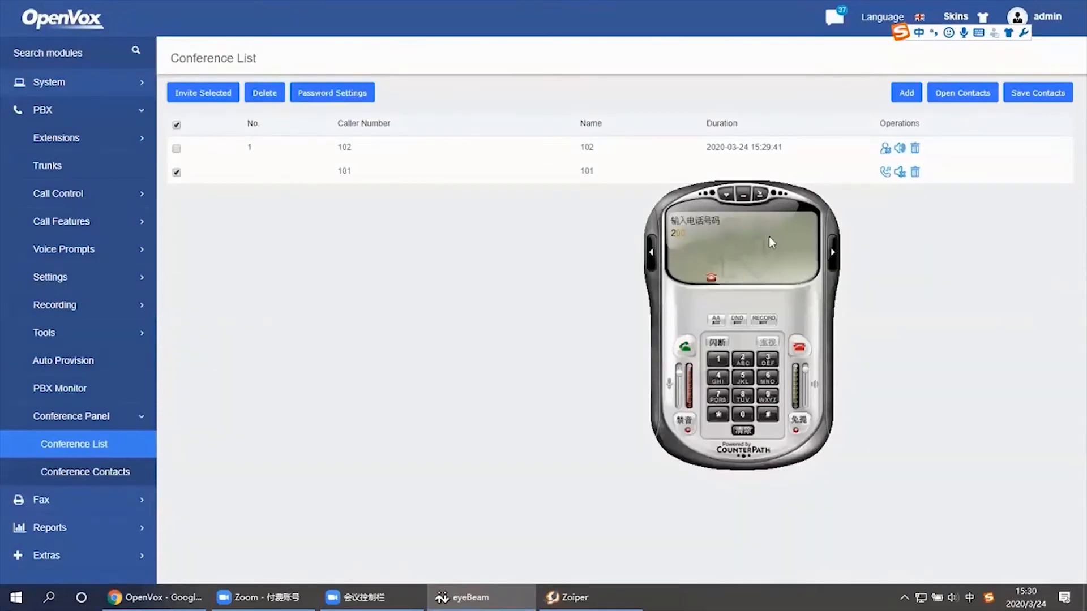
pyautogui.write('1')
pyautogui.press('Return')
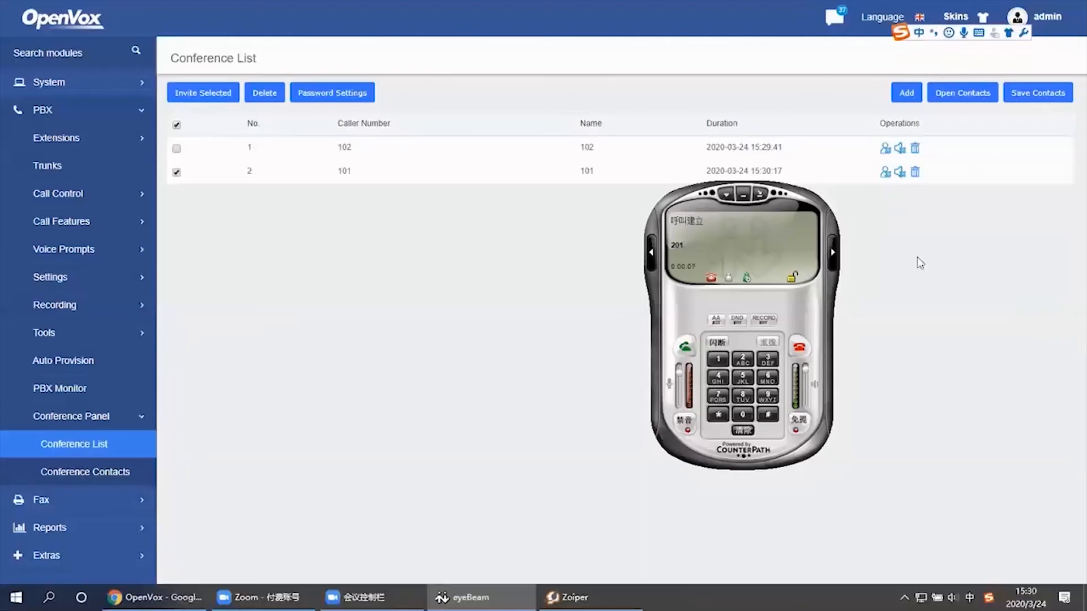
pyautogui.moveTo(788, 209); pyautogui.dragTo(917, 257)
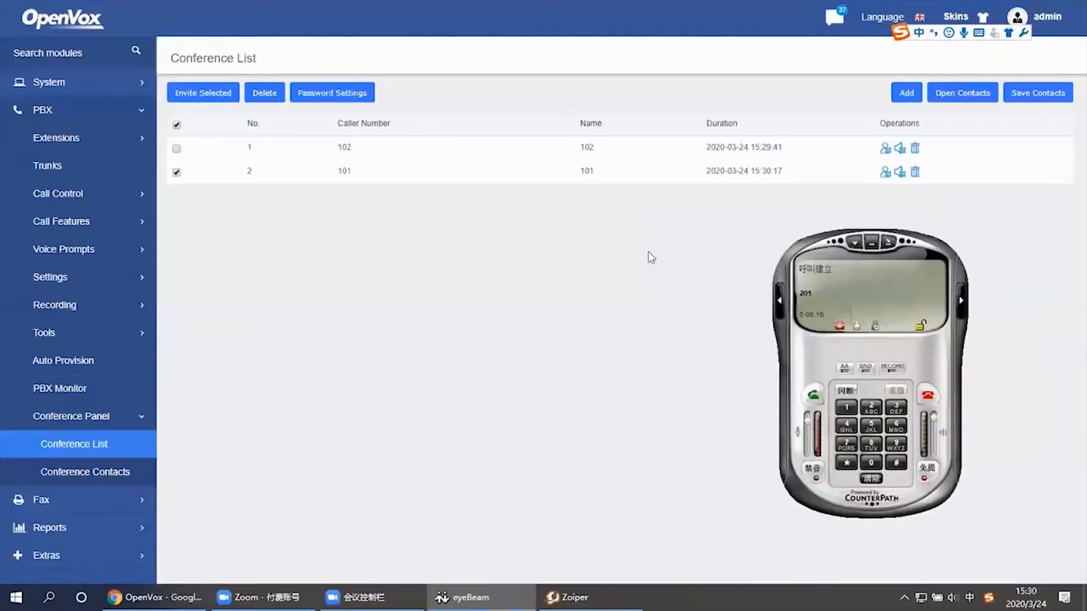
pyautogui.click(649, 251)
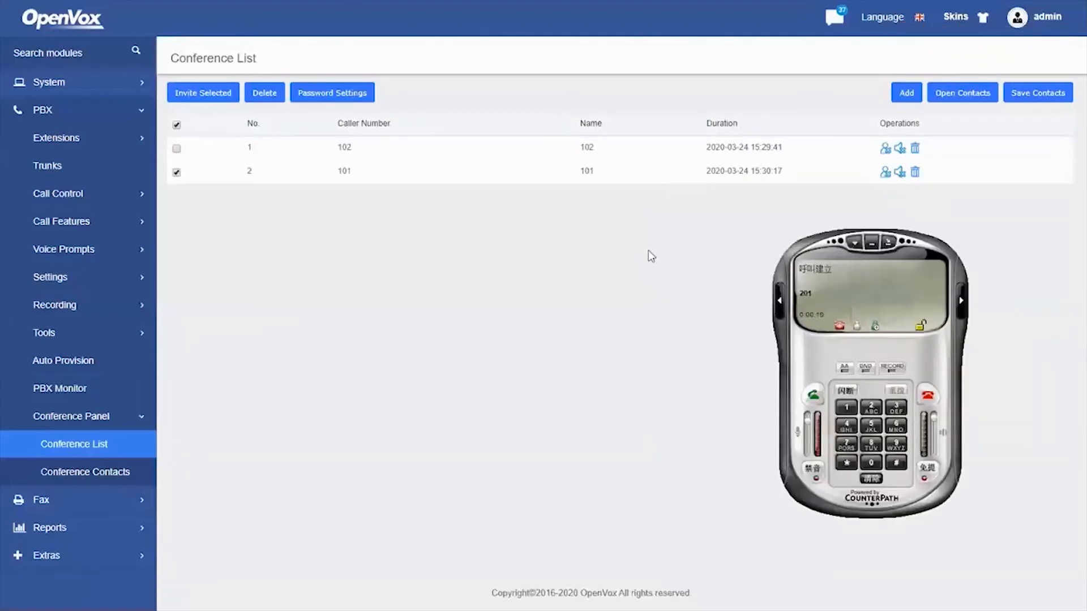
# Minimise eyeBeam, then kick members 101 and 102 out of conference 201
pyautogui.click(875, 244)
pyautogui.click(884, 175)
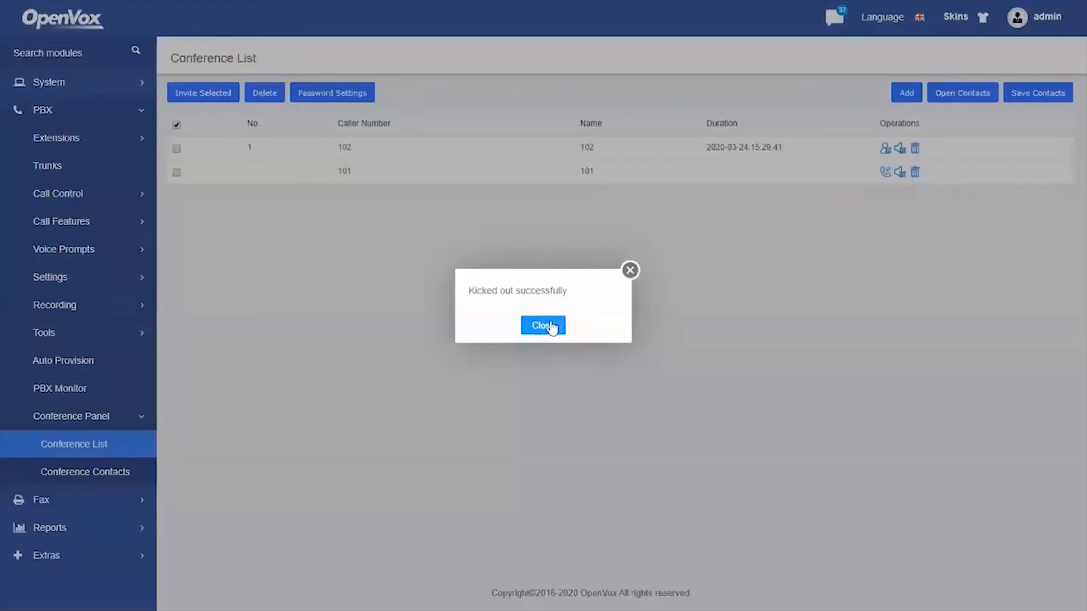
pyautogui.click(550, 327)
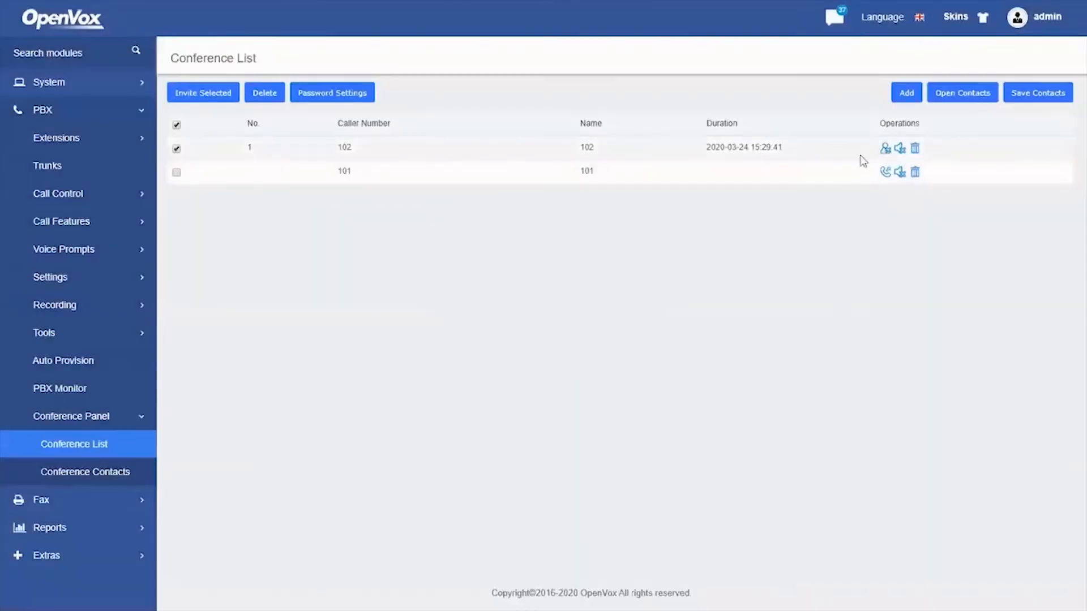
pyautogui.click(884, 148)
pyautogui.click(545, 326)
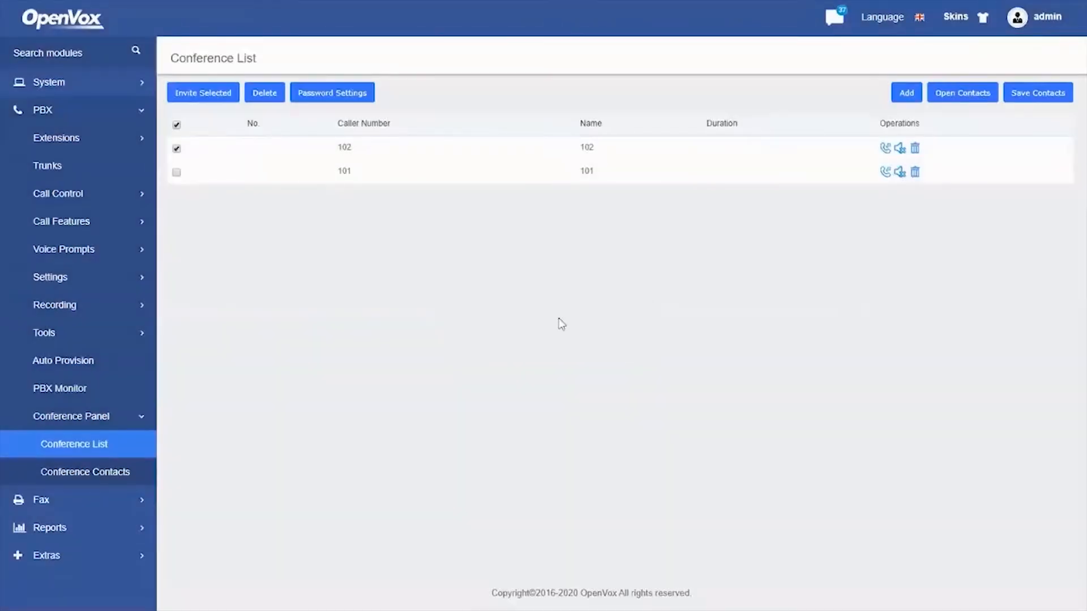
# Exit full-screen playback, advance to the Downloads slide, and open its linked Download.mp4
pyautogui.doubleClick(741, 451)
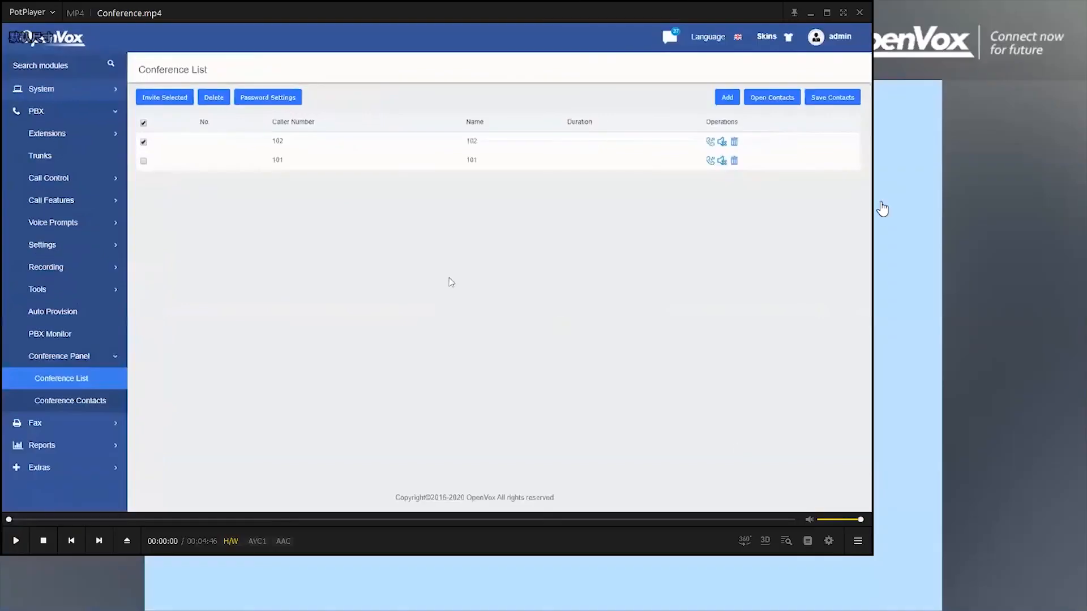
pyautogui.click(1018, 376)
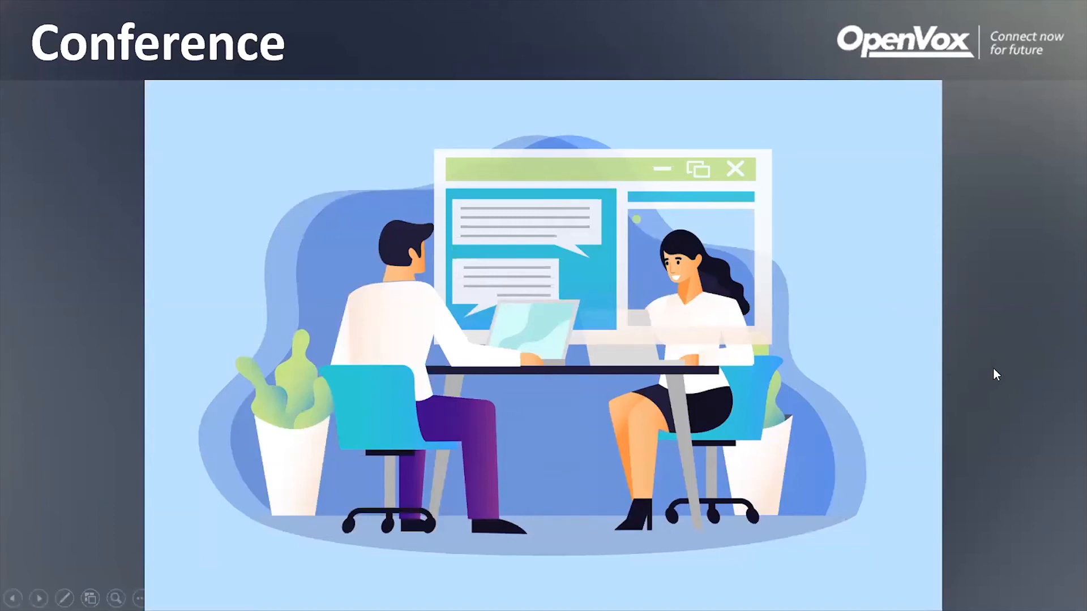
pyautogui.click(1016, 356)
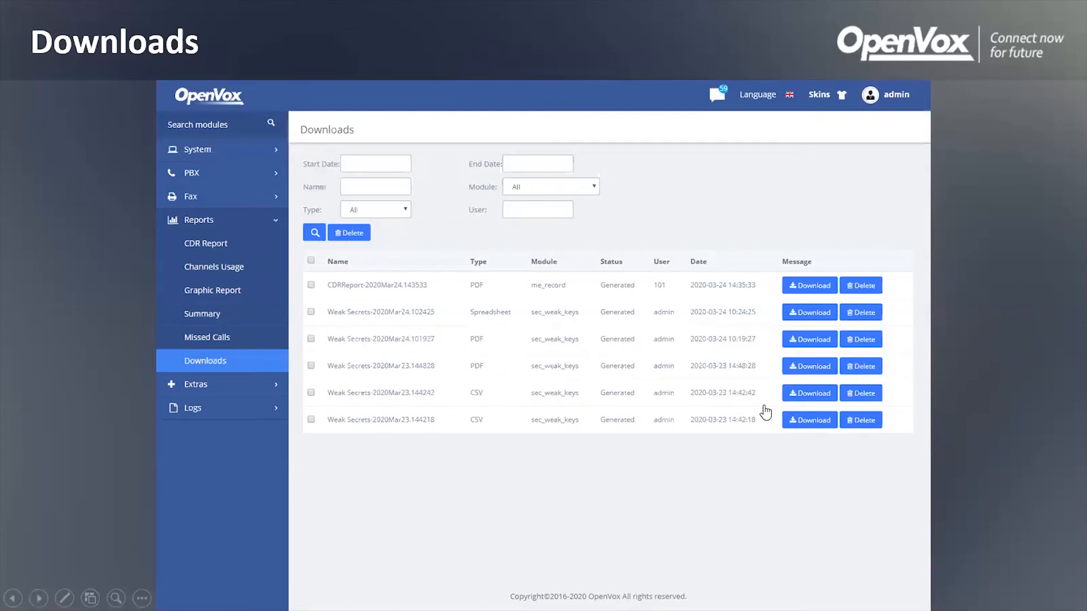
pyautogui.click(679, 442)
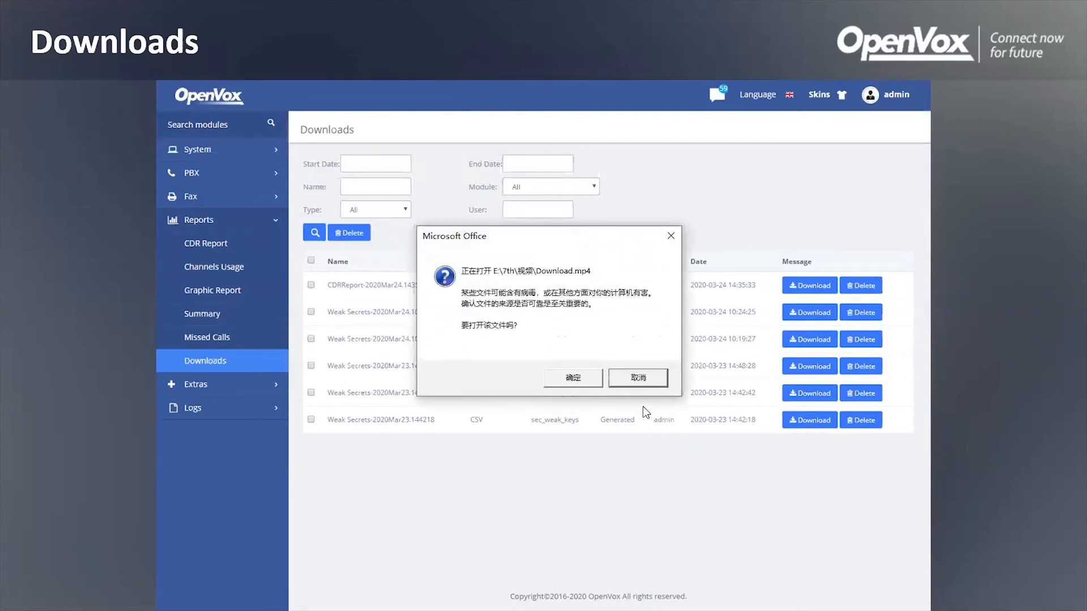
pyautogui.click(583, 377)
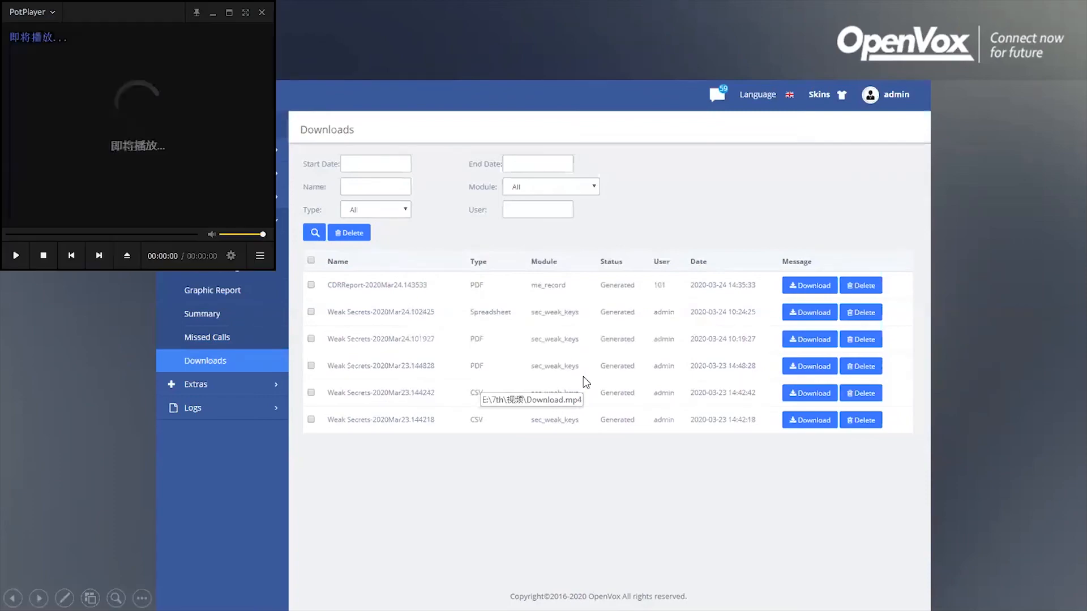
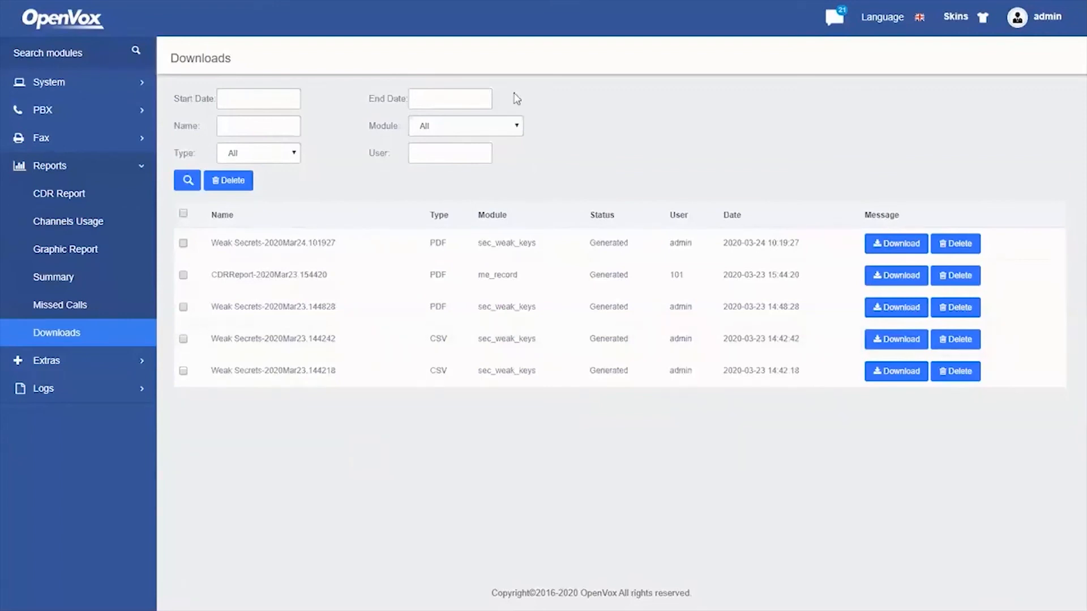
# Try the Downloads date and name filters, then expand System > Security in the sidebar
pyautogui.click(279, 97)
pyautogui.click(455, 96)
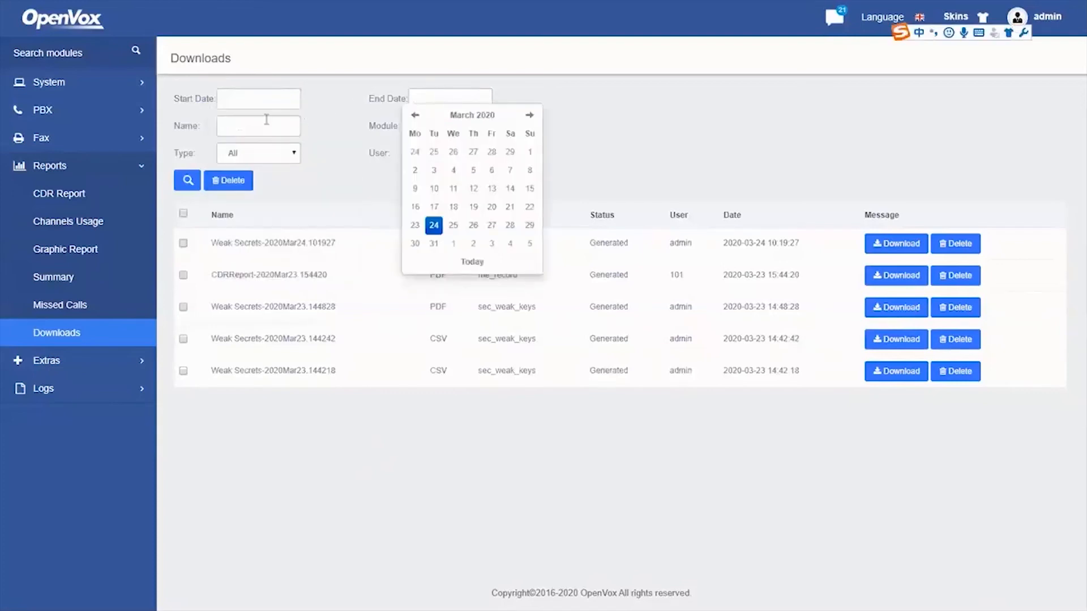
pyautogui.click(224, 125)
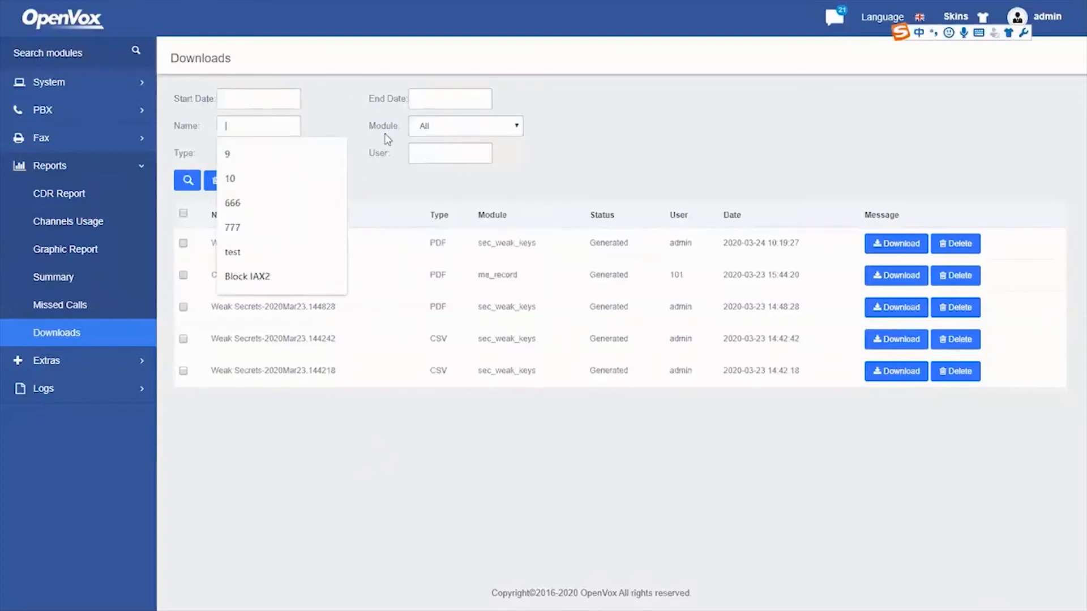
pyautogui.click(357, 133)
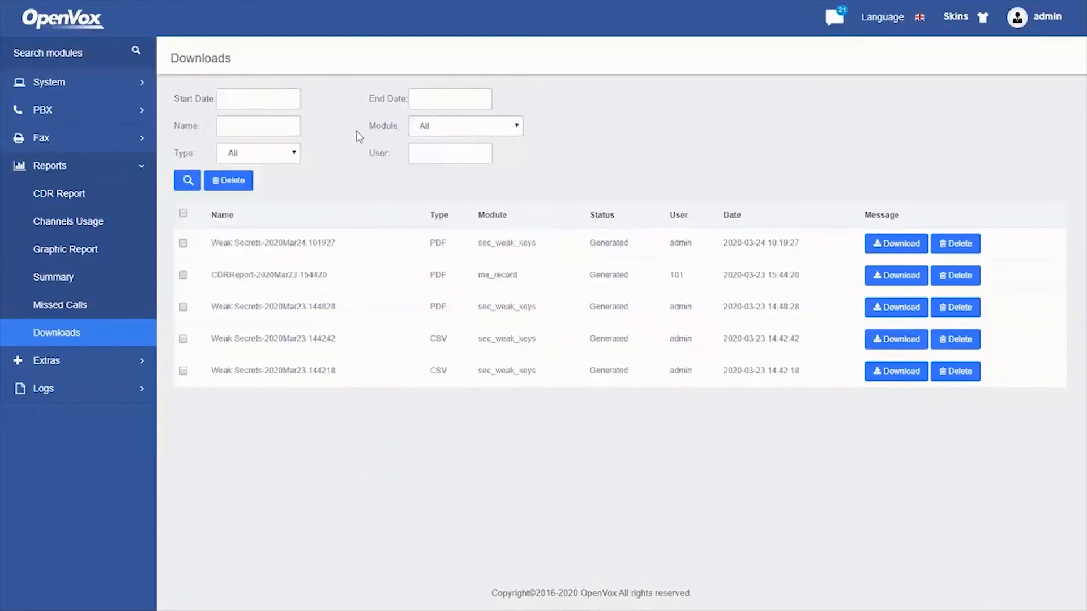
pyautogui.click(100, 85)
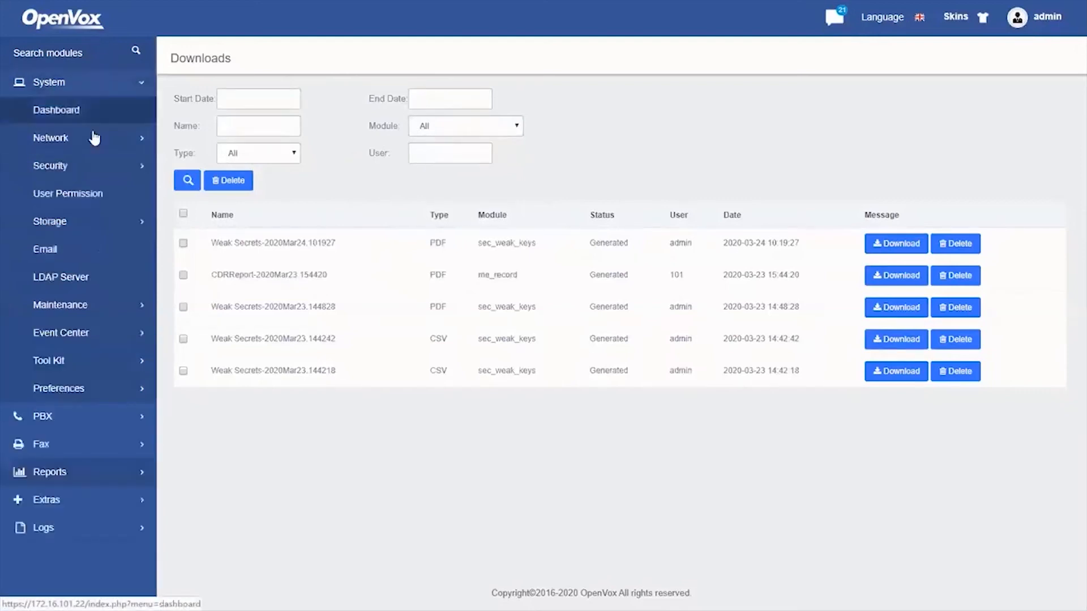
pyautogui.click(87, 166)
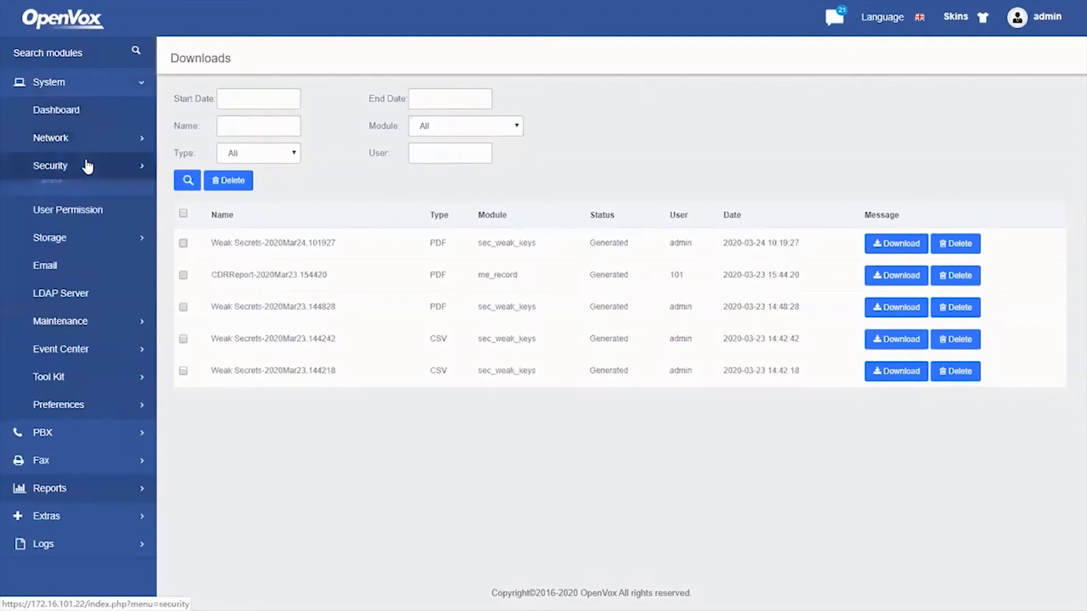
# Generate a Weak Keys report in Spreadsheet format
pyautogui.click(91, 219)
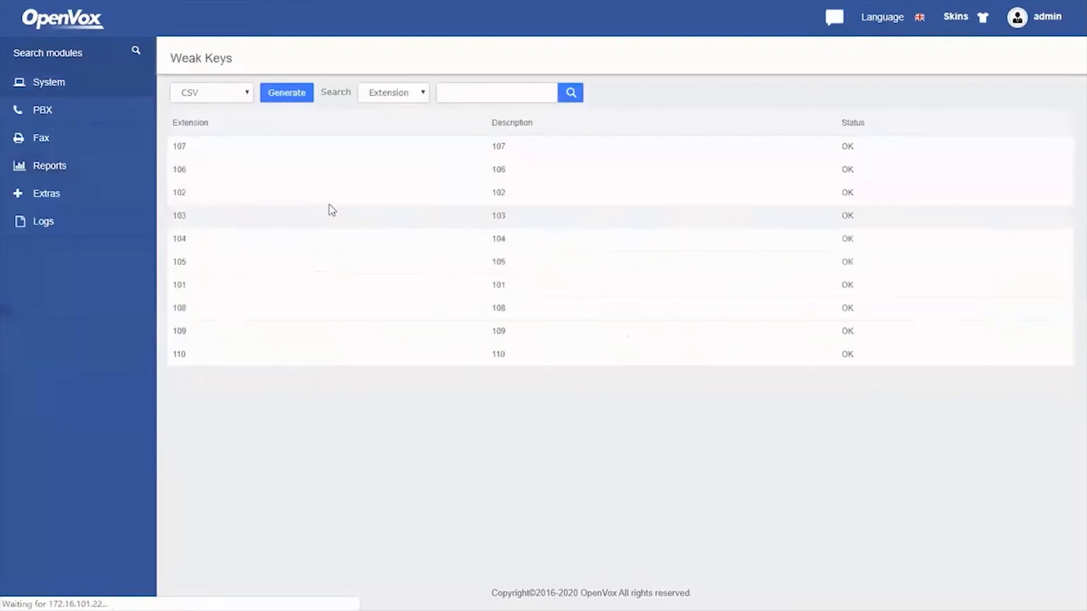
pyautogui.click(212, 92)
pyautogui.click(206, 136)
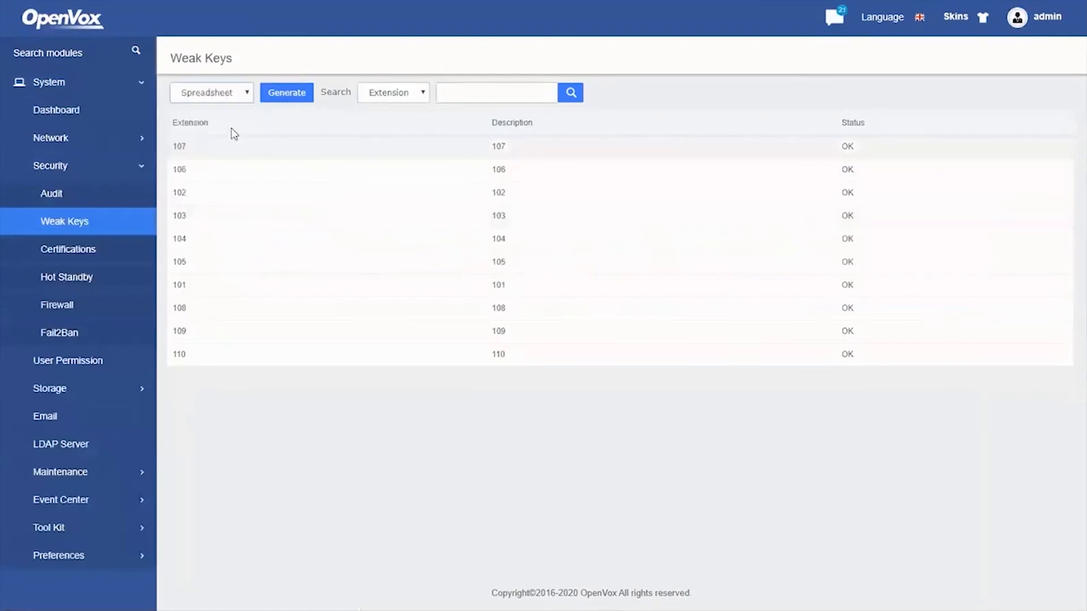
pyautogui.click(286, 94)
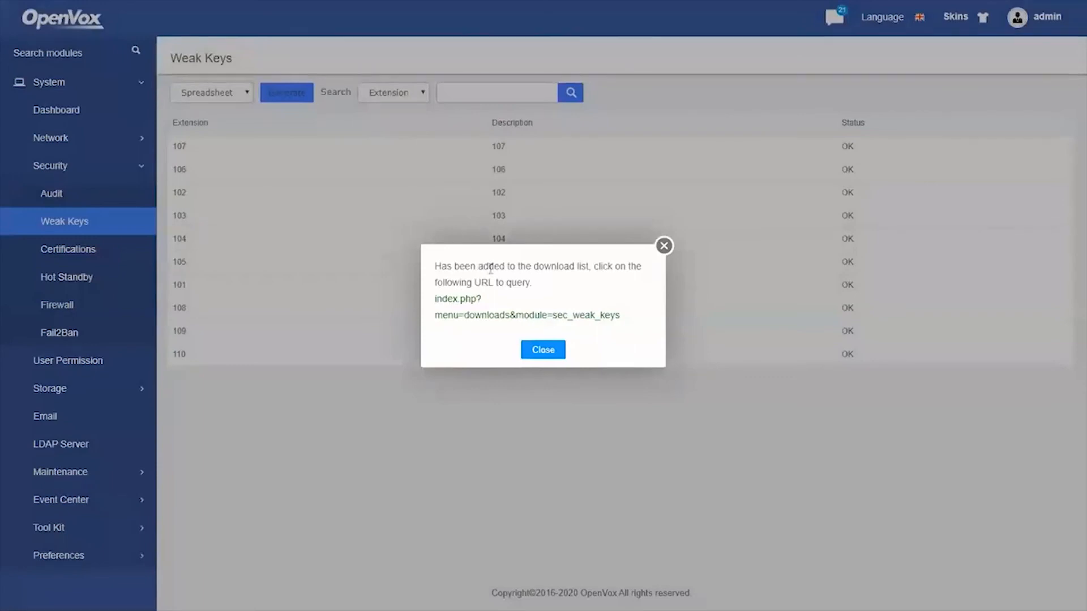
# Filter the Downloads list to Spreadsheet files only, then exit full-screen playback
pyautogui.click(474, 320)
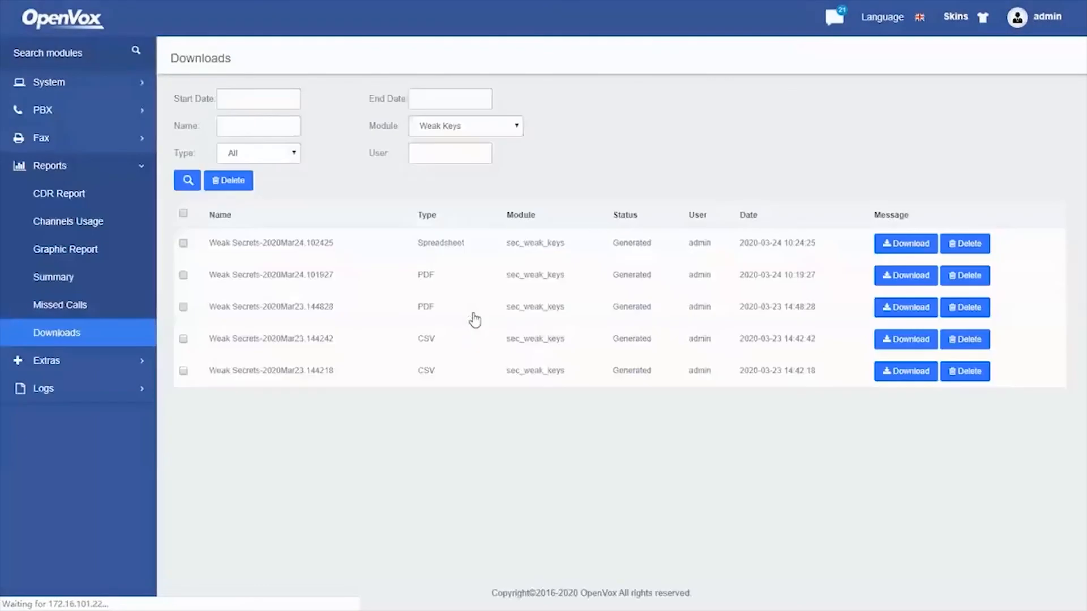
pyautogui.click(274, 155)
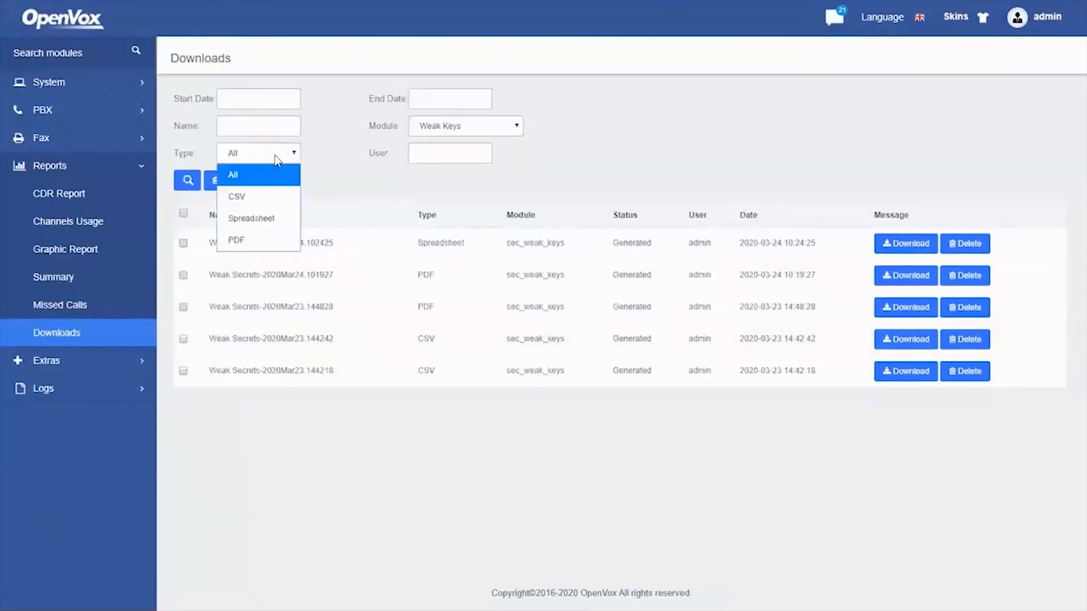
pyautogui.click(269, 220)
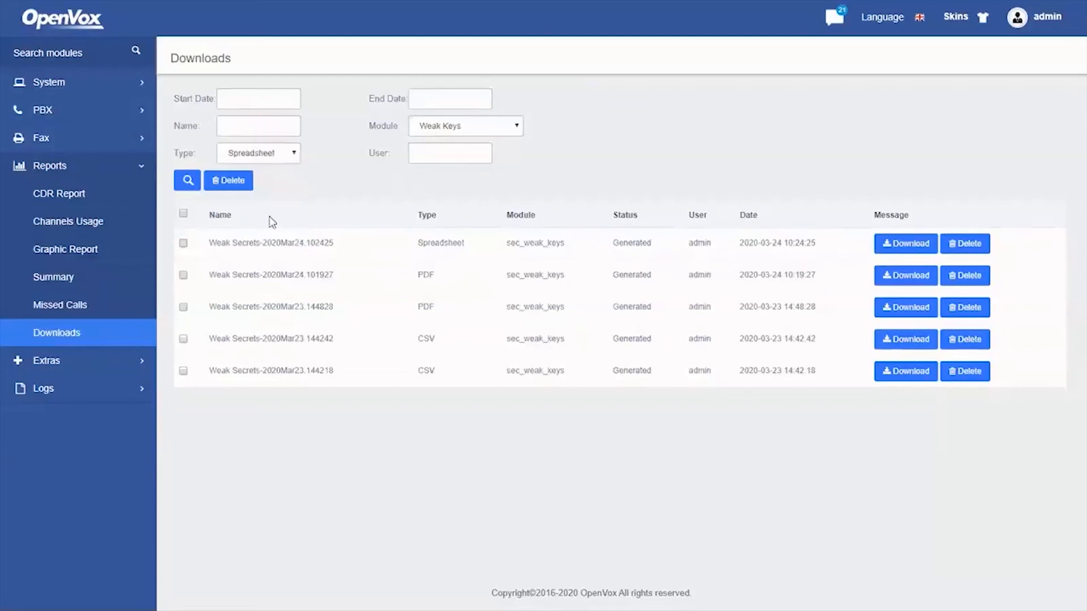
pyautogui.click(191, 183)
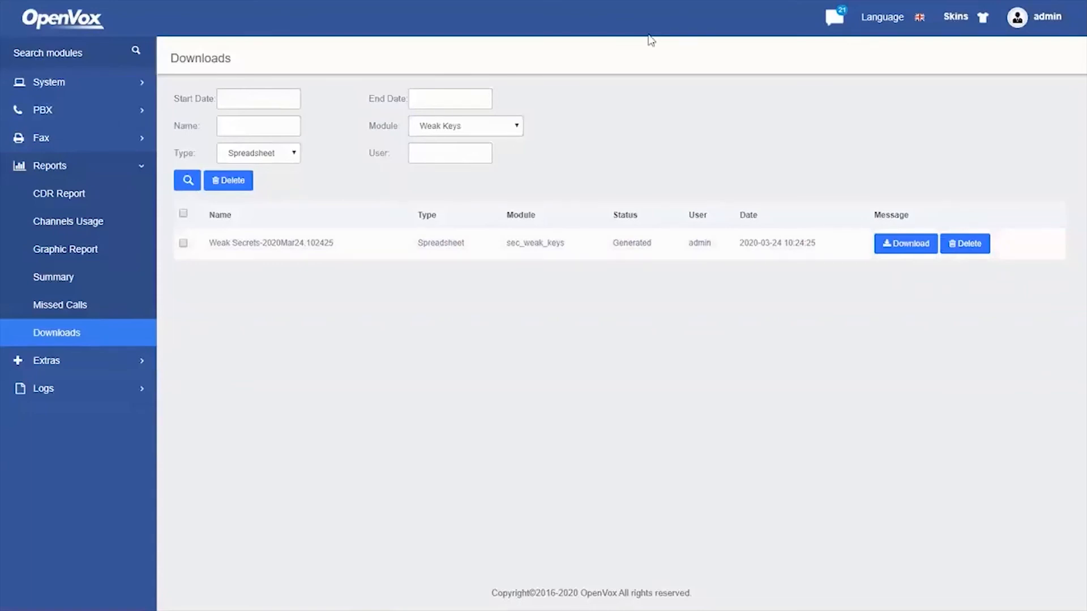
pyautogui.doubleClick(806, 276)
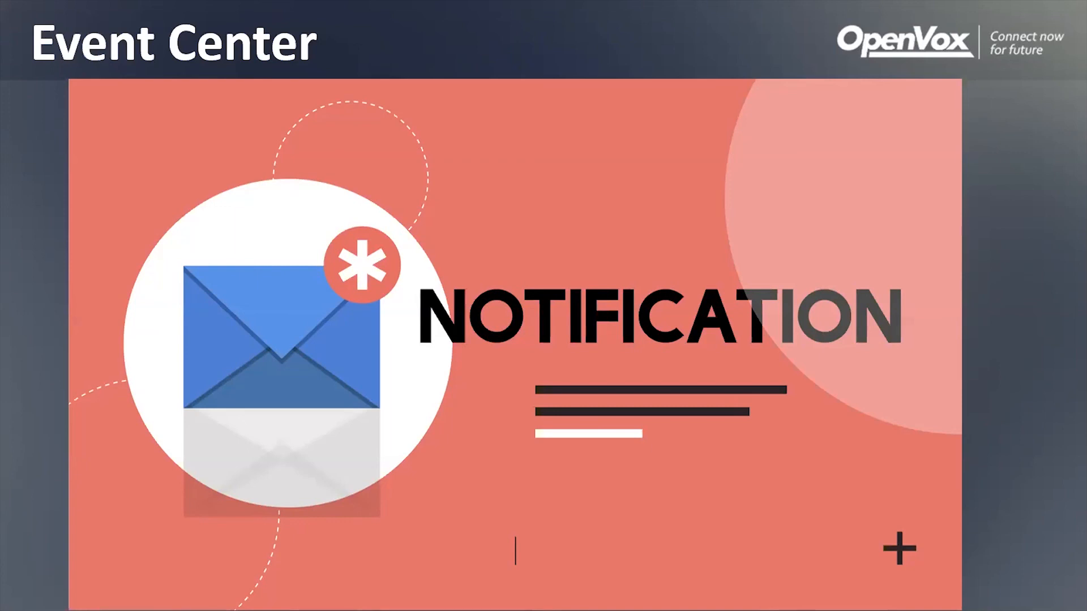
# Open the slide's linked Event.mp4 video and accept the Office security prompt
pyautogui.click(834, 243)
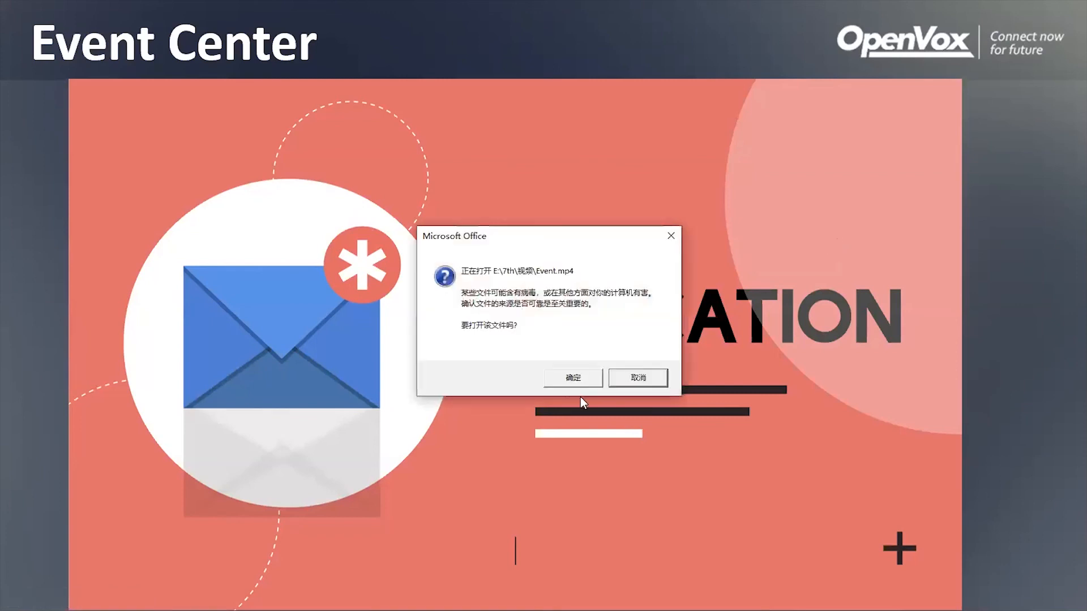
pyautogui.click(570, 379)
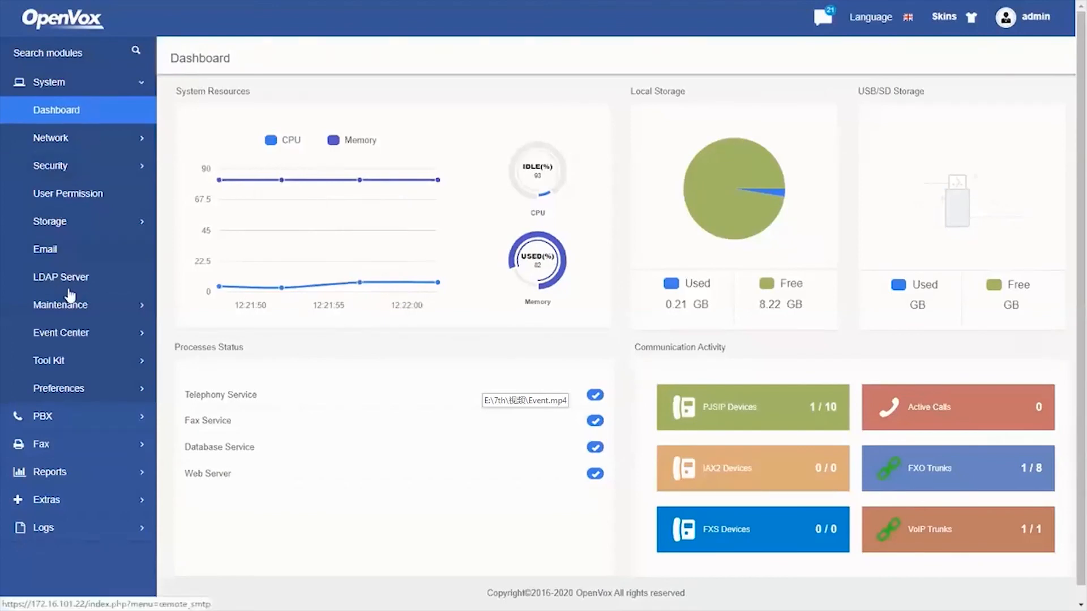
# Open Event Center > Event Settings and scroll through each event's record and notification options
pyautogui.click(76, 339)
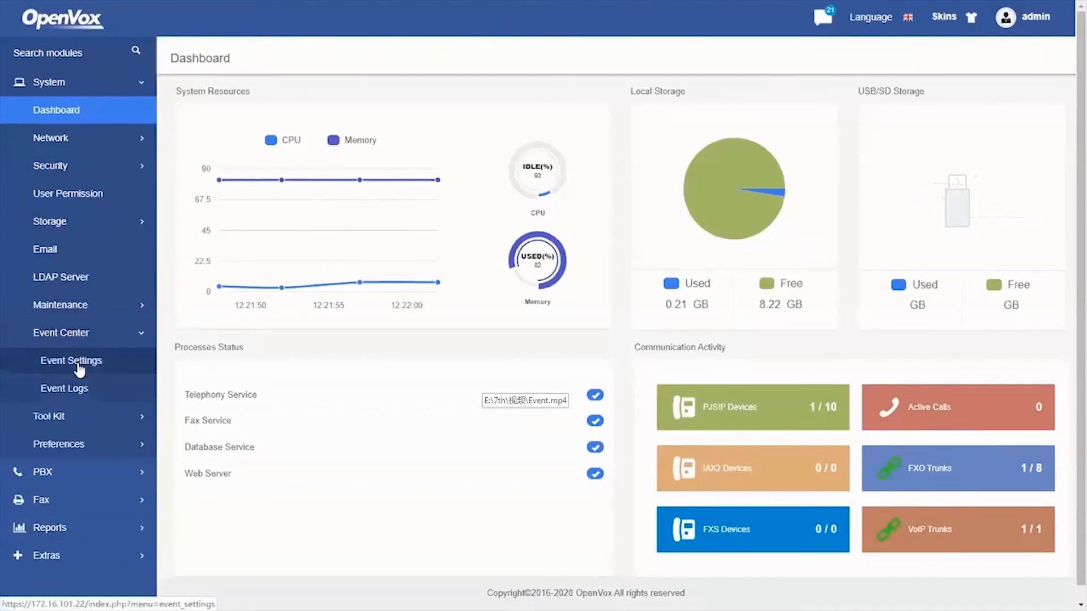
pyautogui.click(43, 362)
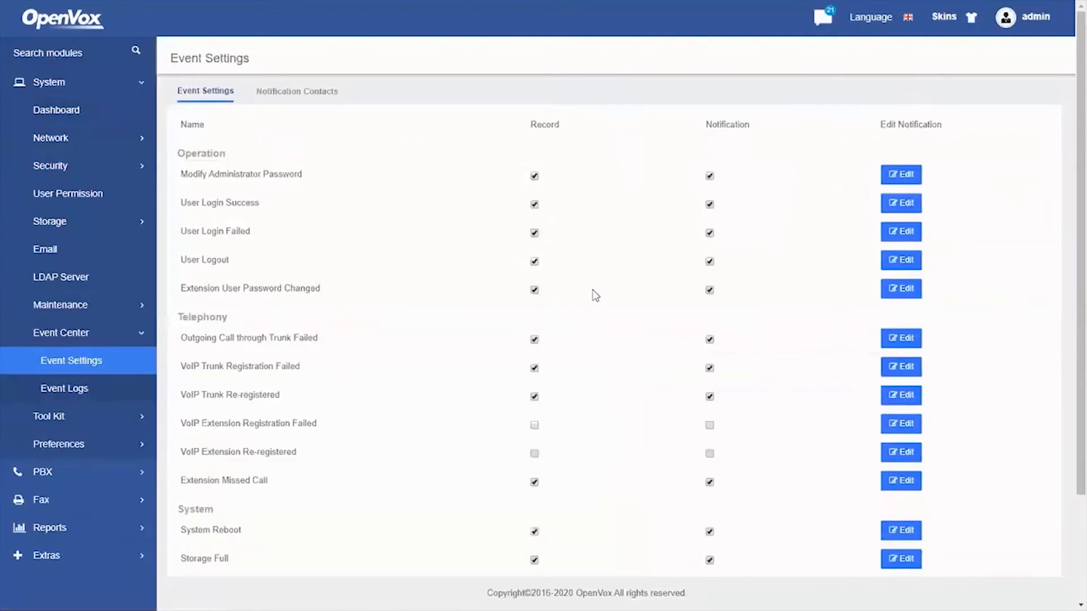
pyautogui.scroll(-3, 455, 297)
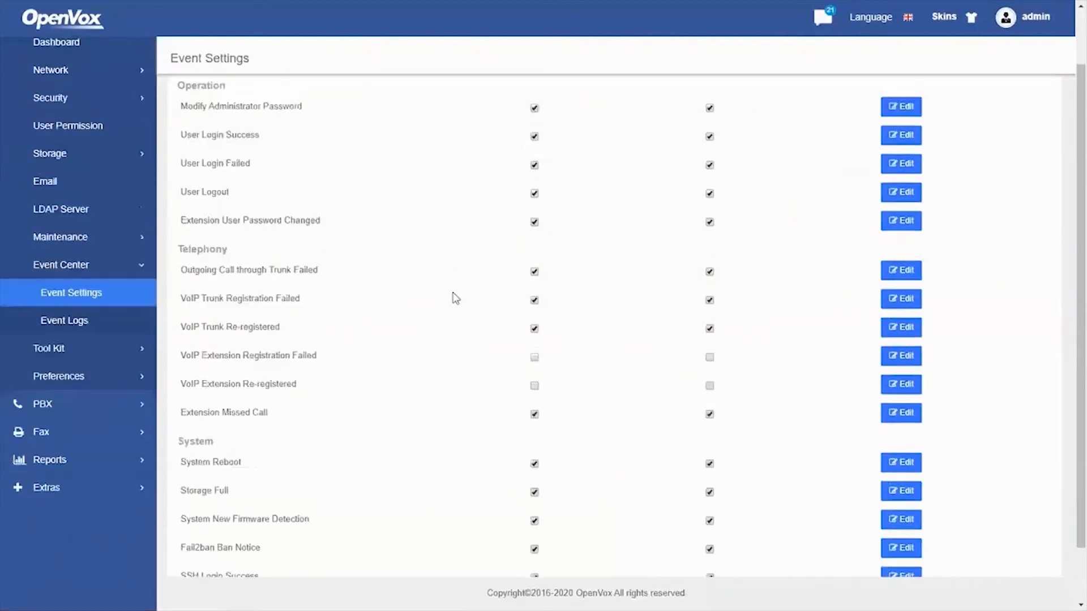
pyautogui.scroll(3, 447, 345)
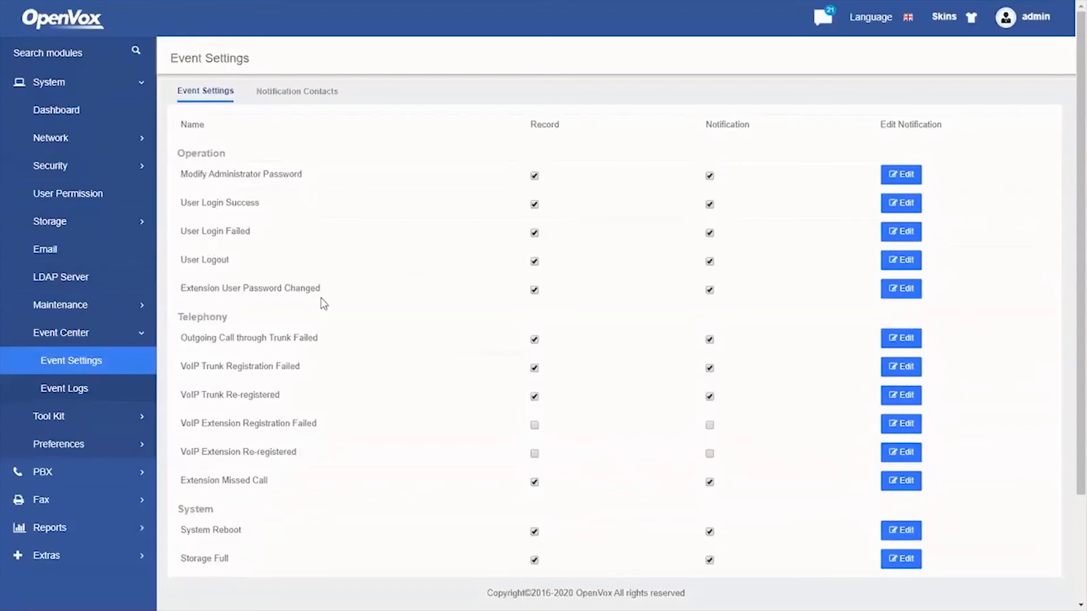
pyautogui.scroll(-3, 337, 304)
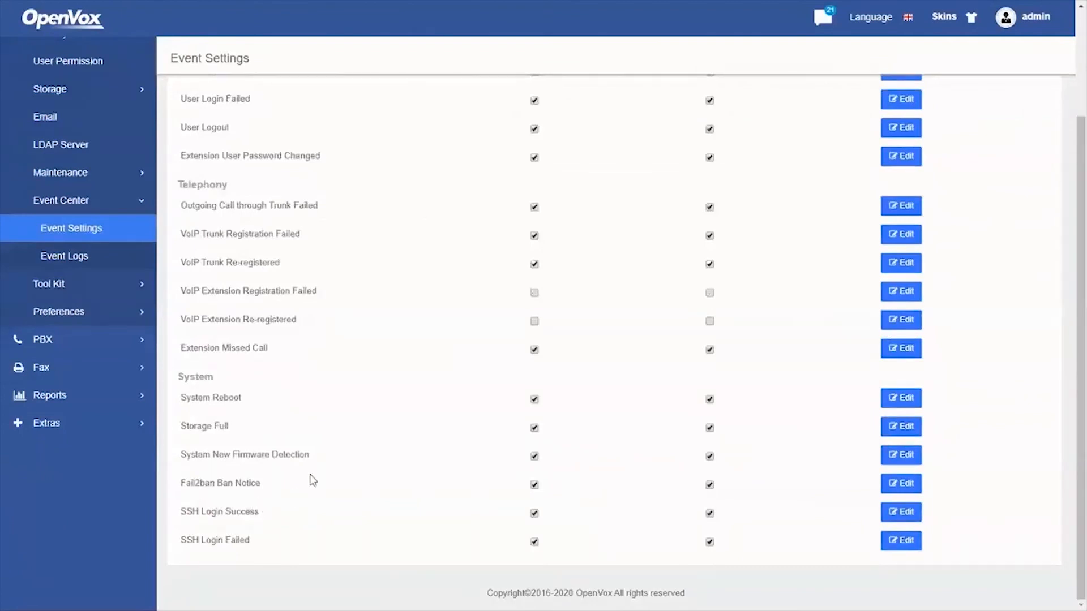
pyautogui.scroll(3, 315, 474)
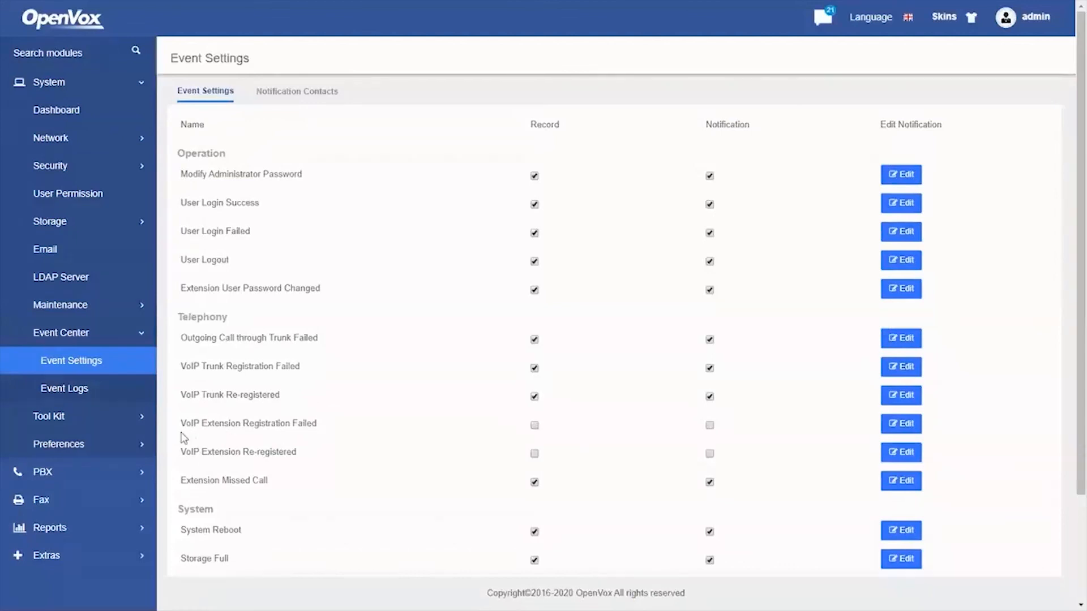
pyautogui.scroll(-1, 184, 438)
pyautogui.scroll(-1, 215, 437)
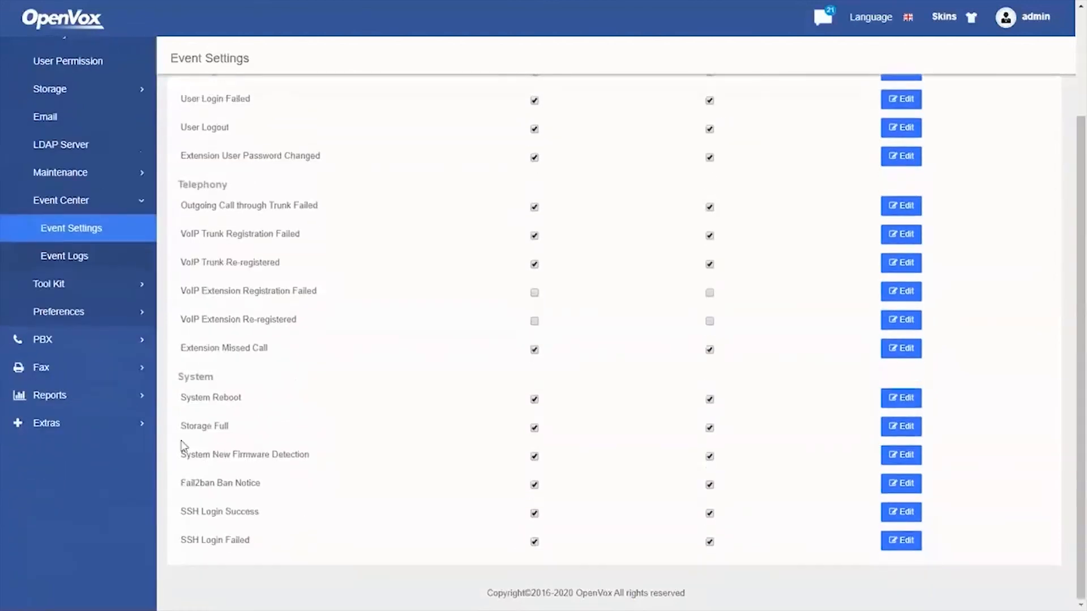
pyautogui.scroll(2, 352, 431)
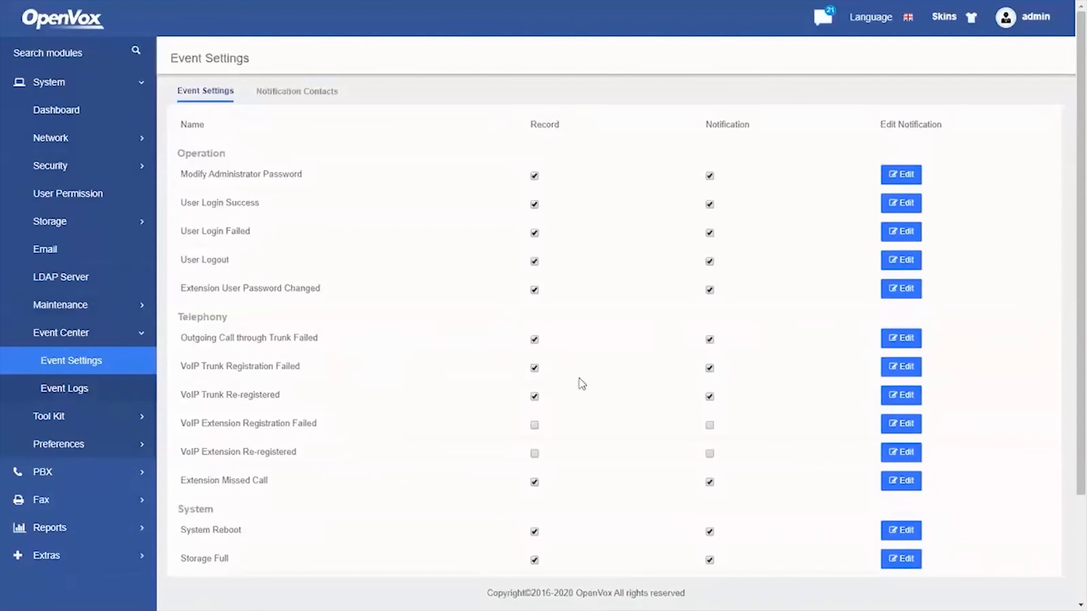
pyautogui.scroll(-3, 574, 402)
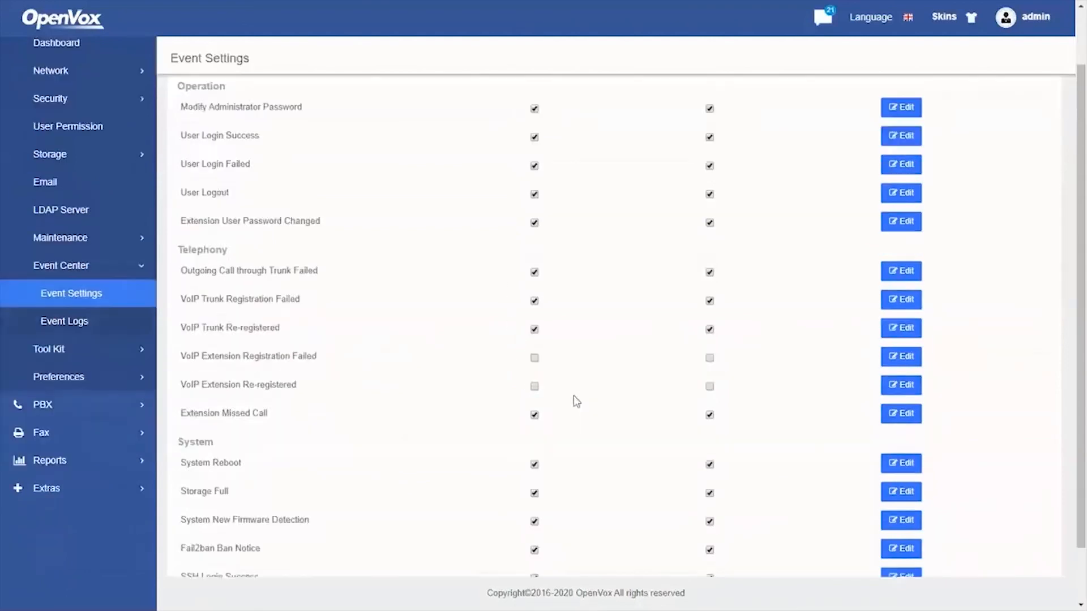
pyautogui.scroll(3, 567, 412)
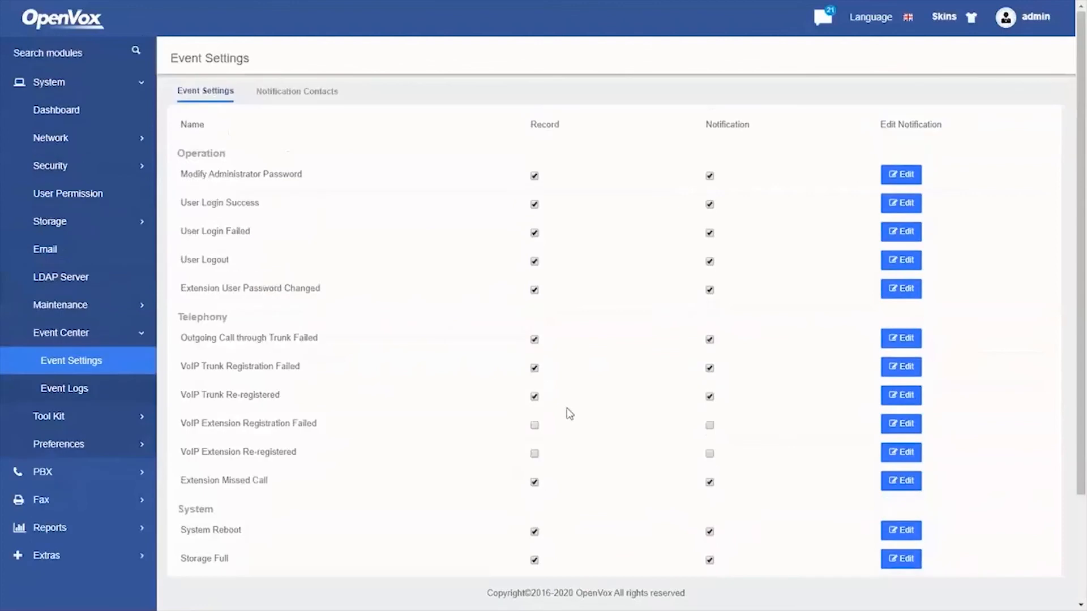
pyautogui.click(83, 390)
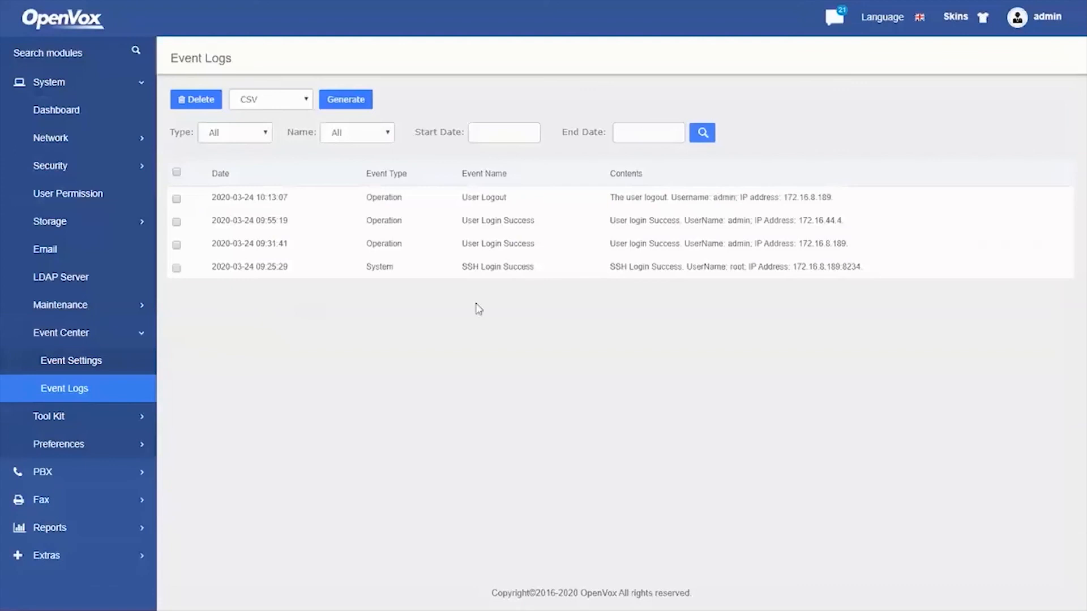
pyautogui.click(87, 360)
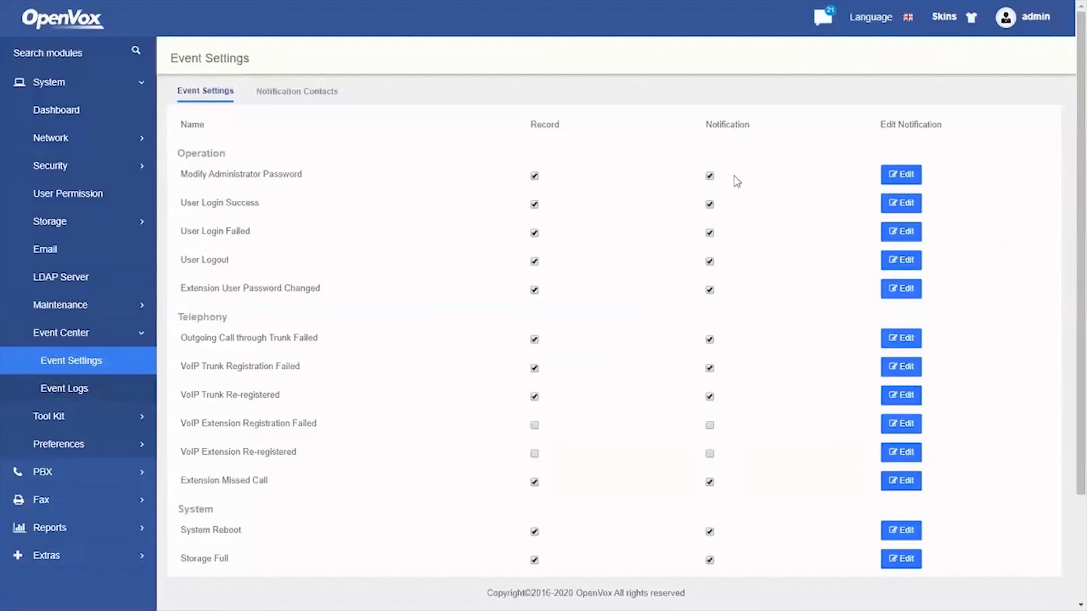
pyautogui.scroll(-3, 736, 300)
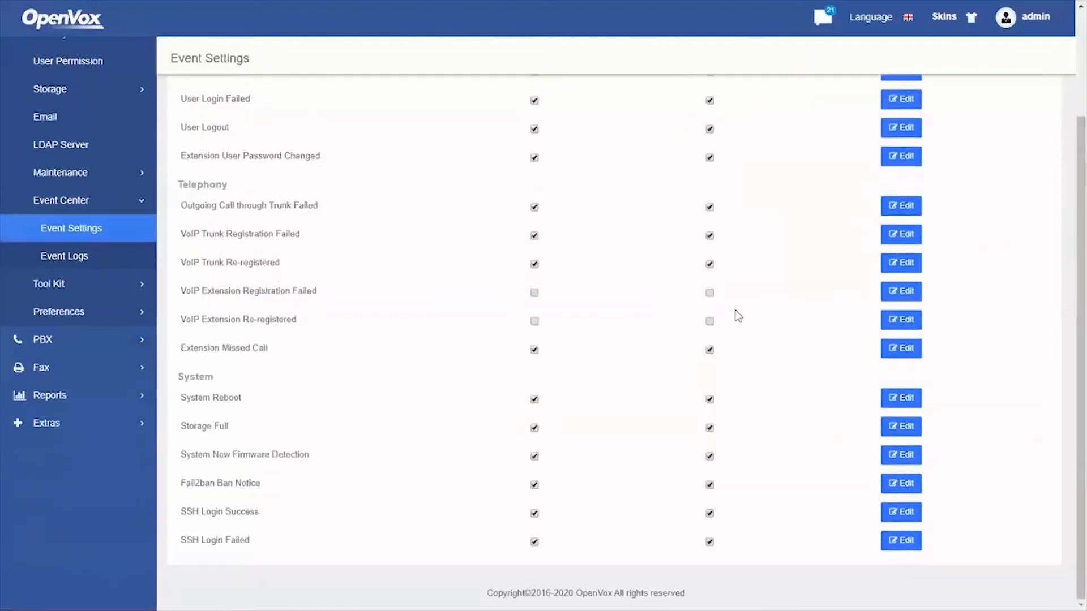
pyautogui.scroll(3, 736, 315)
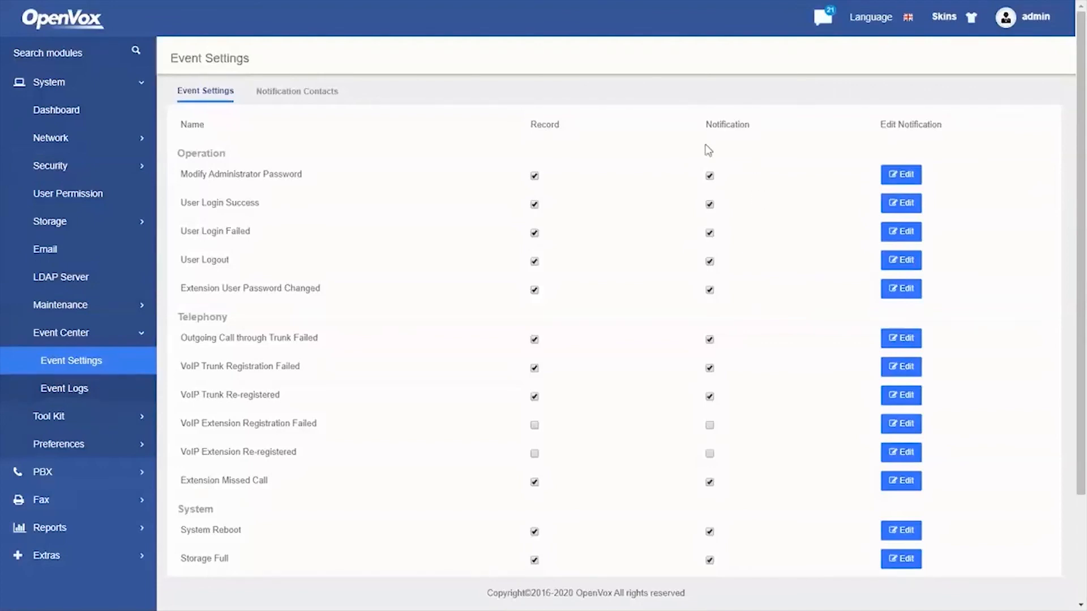
pyautogui.click(304, 92)
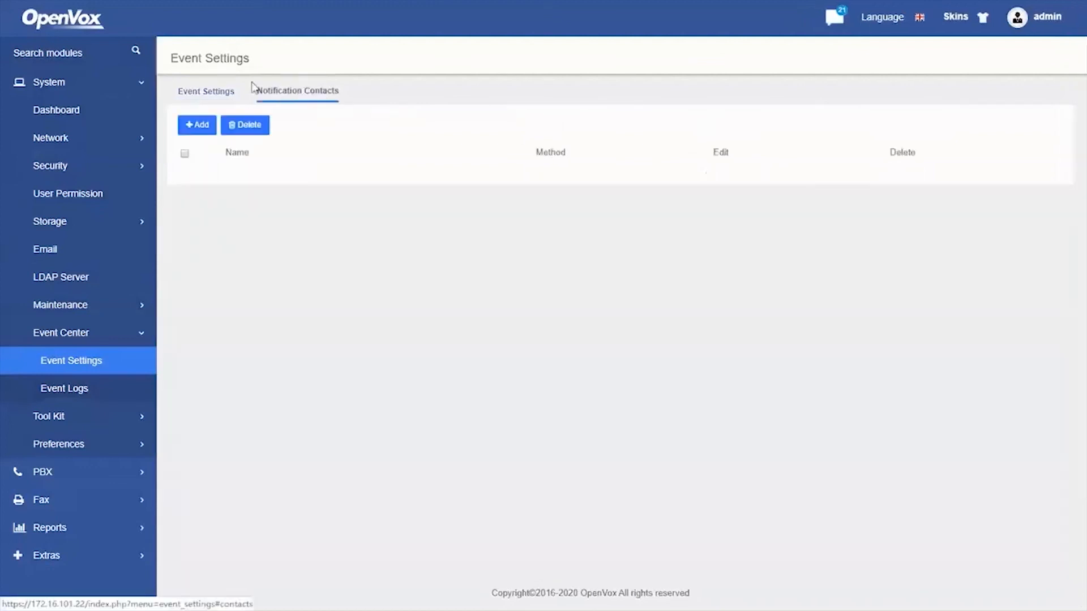
pyautogui.click(202, 126)
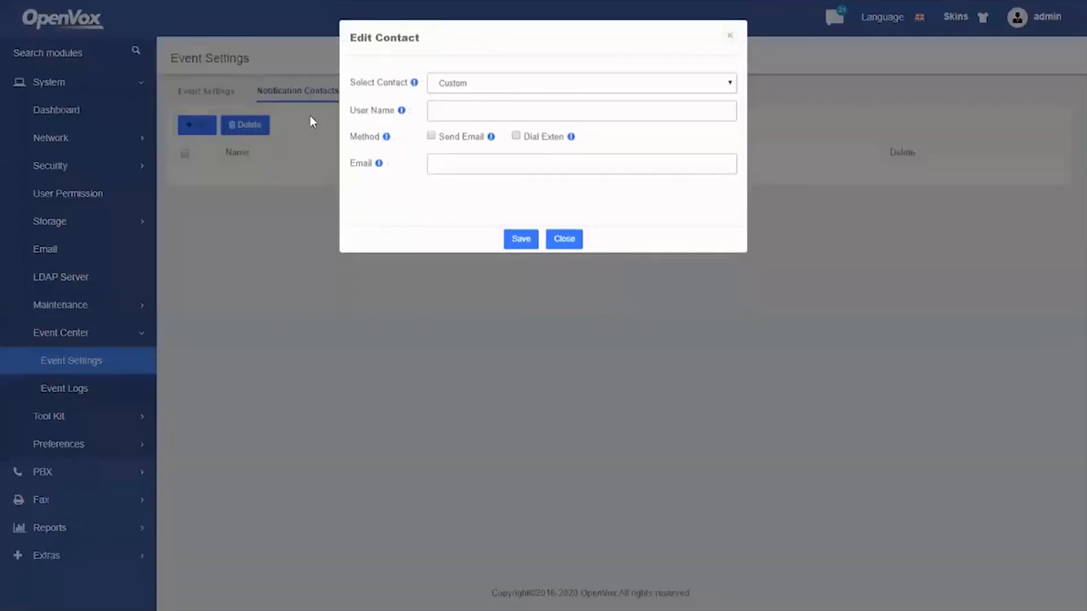
pyautogui.click(432, 137)
pyautogui.click(432, 136)
pyautogui.click(467, 111)
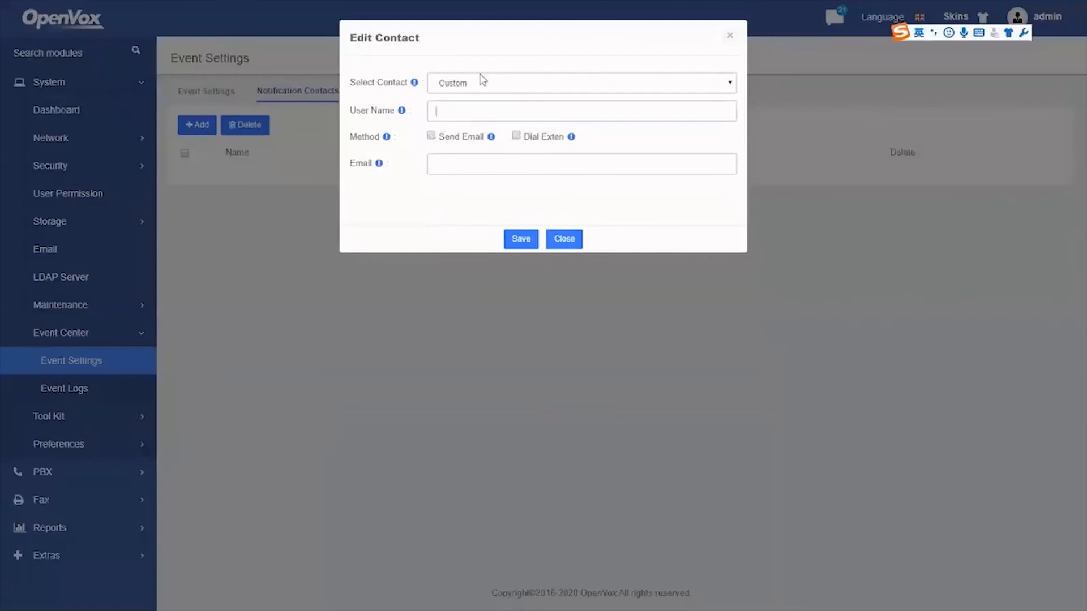
pyautogui.click(559, 241)
pyautogui.click(212, 95)
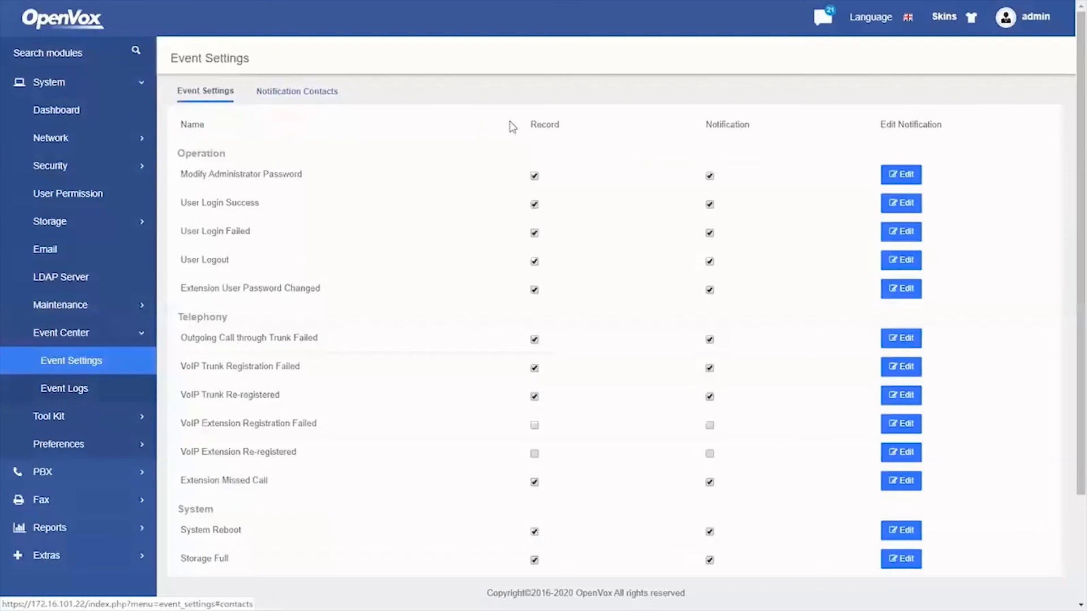
# Preview the Modify Administrator Password notification template and close it unchanged
pyautogui.click(901, 176)
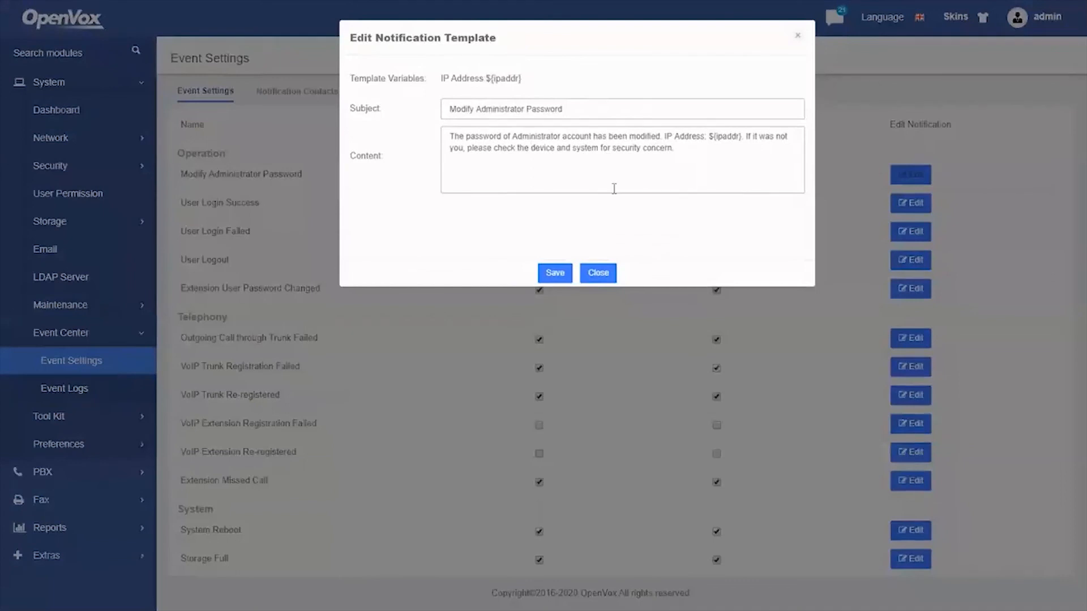
pyautogui.click(600, 274)
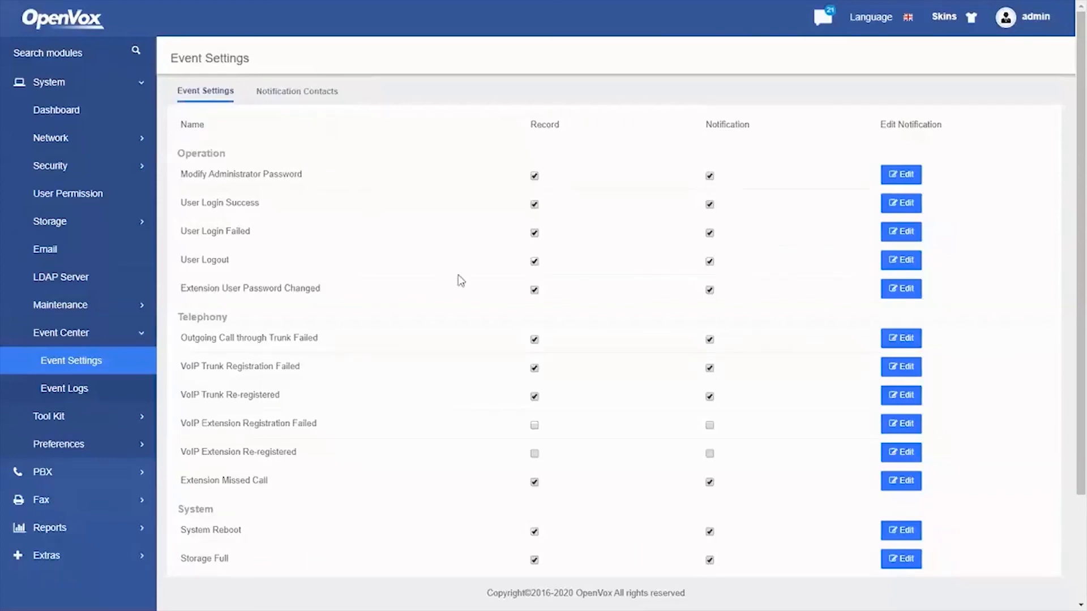
pyautogui.scroll(-1, 492, 294)
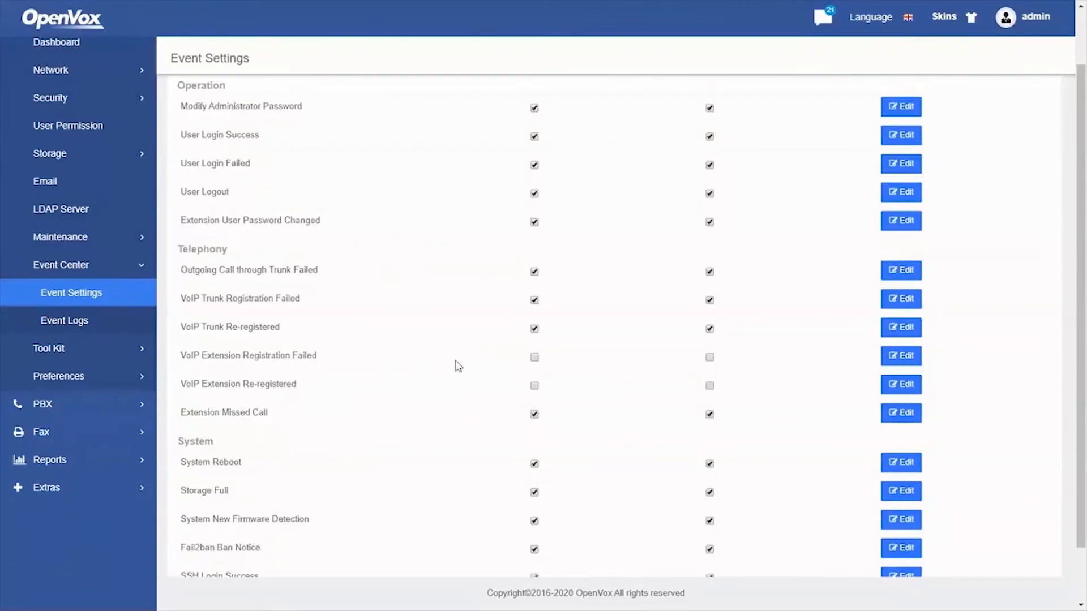
# Enable Record and Notification for VoIP Extension Registration Failed, confirming each success alert
pyautogui.click(534, 357)
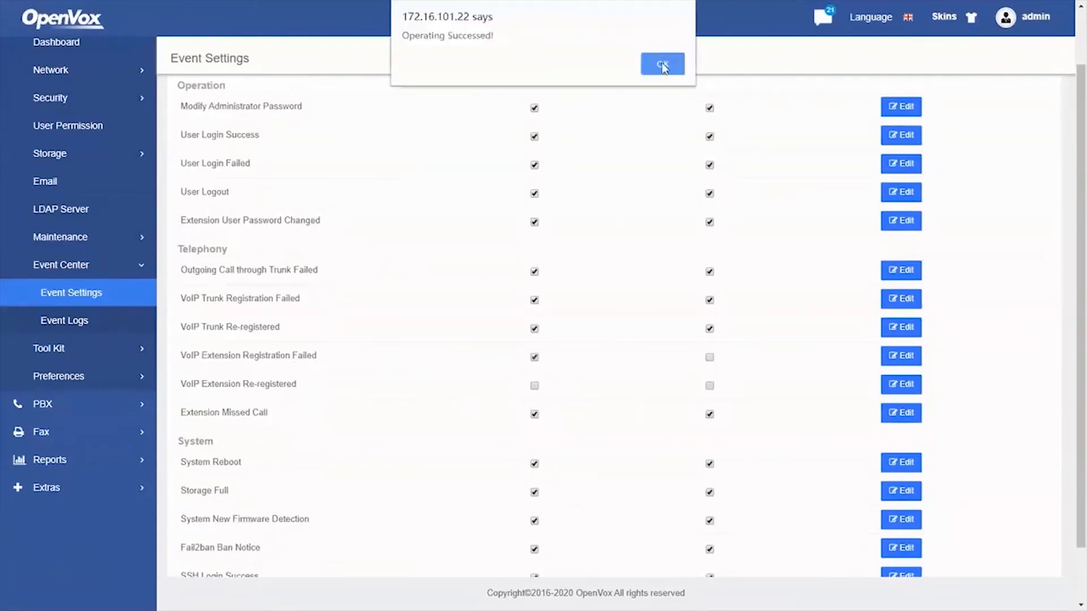
pyautogui.press('Return')
pyautogui.click(710, 358)
pyautogui.press('Return')
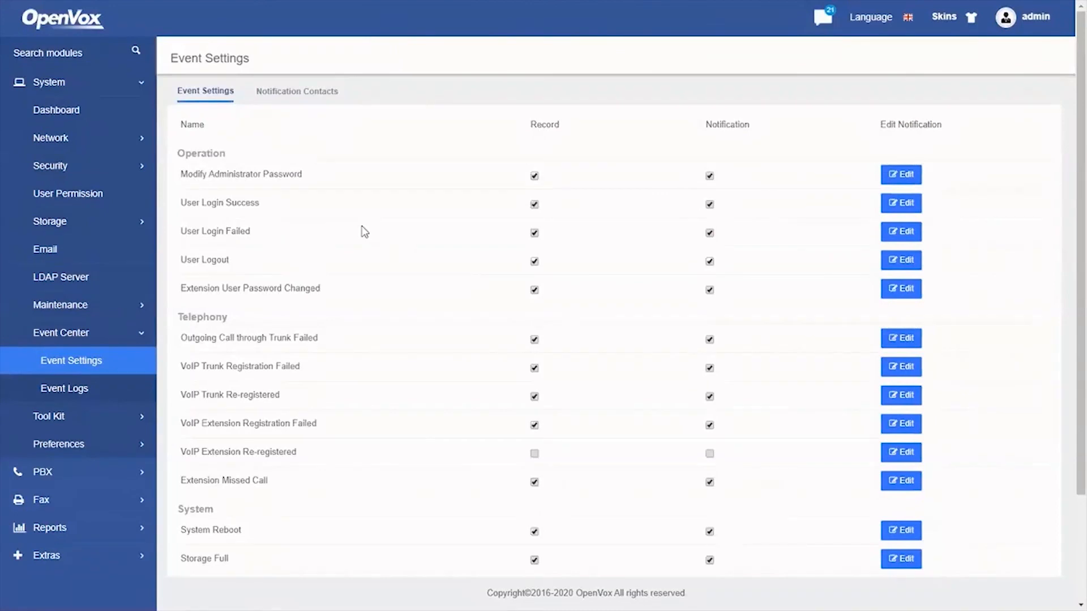
# Add notification contact 102 with the Send Email method and the contact's e-mail address
pyautogui.click(297, 93)
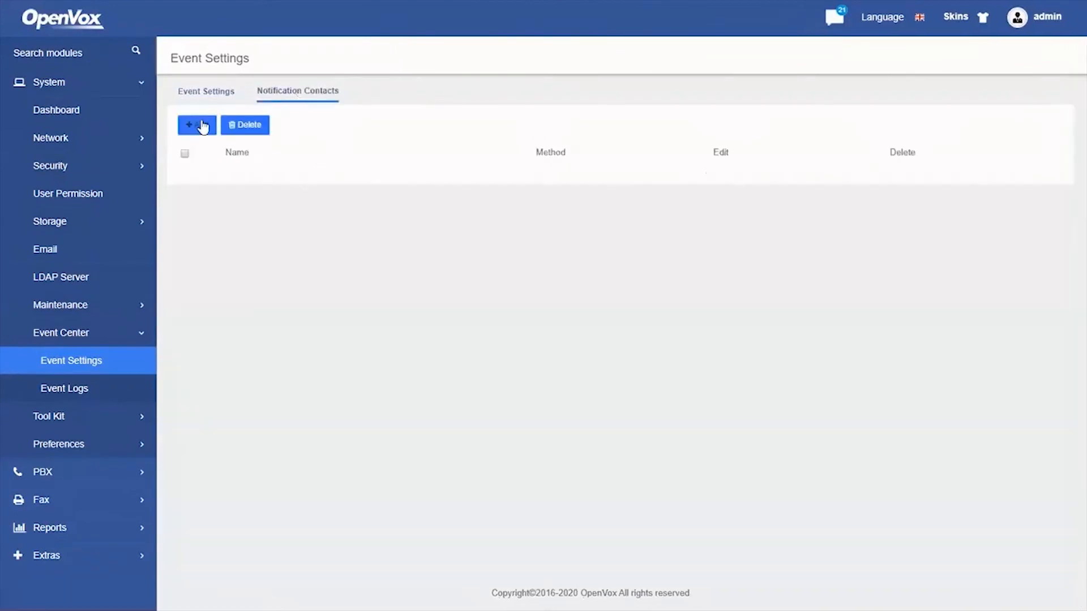
pyautogui.click(202, 124)
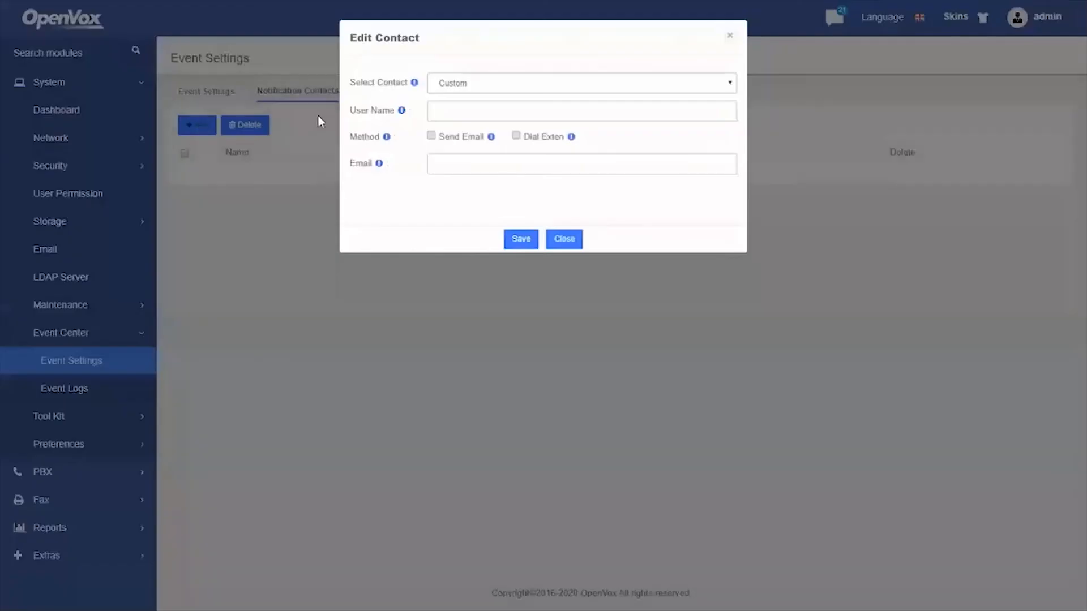
pyautogui.click(468, 83)
pyautogui.click(462, 131)
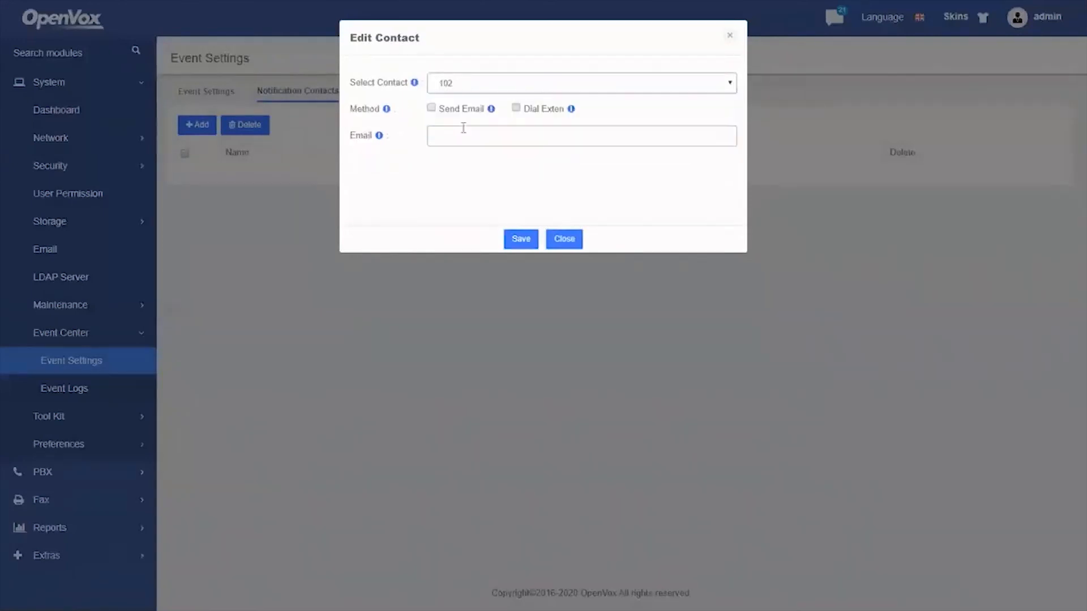
pyautogui.click(430, 109)
pyautogui.click(459, 136)
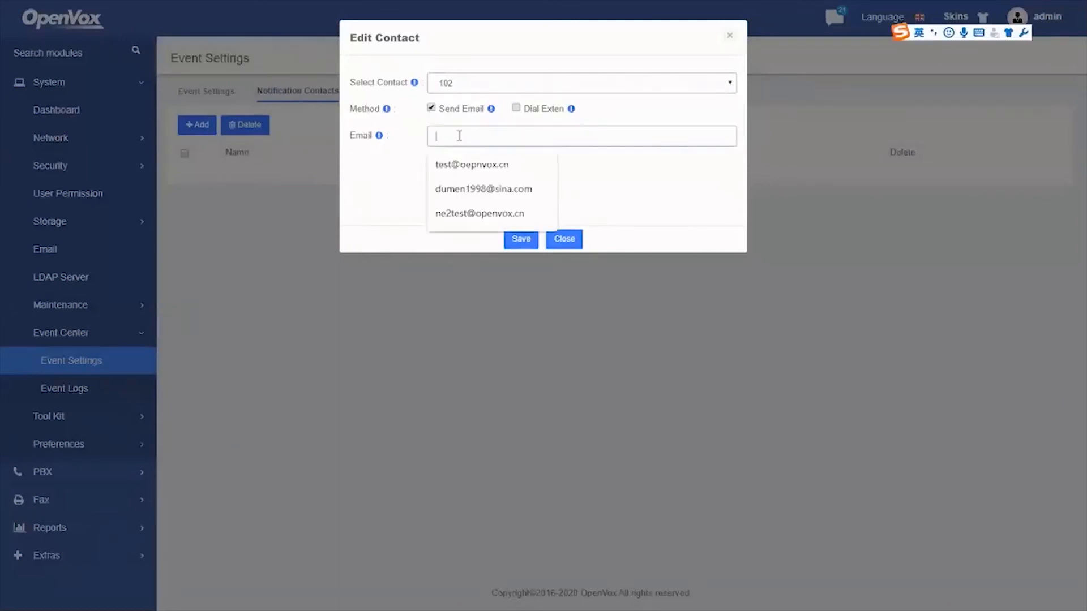
pyautogui.write('n')
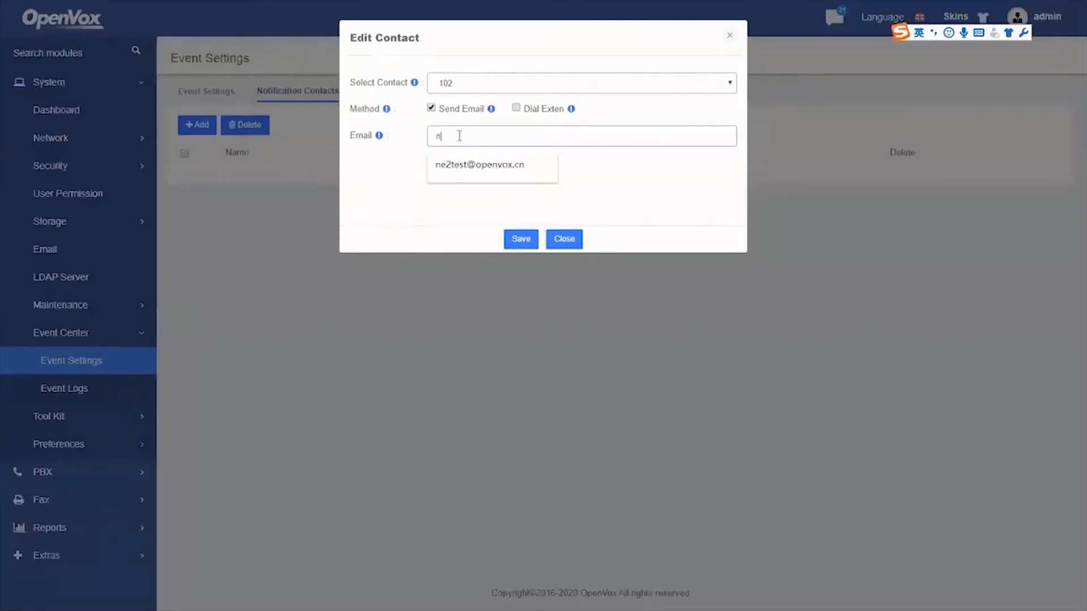
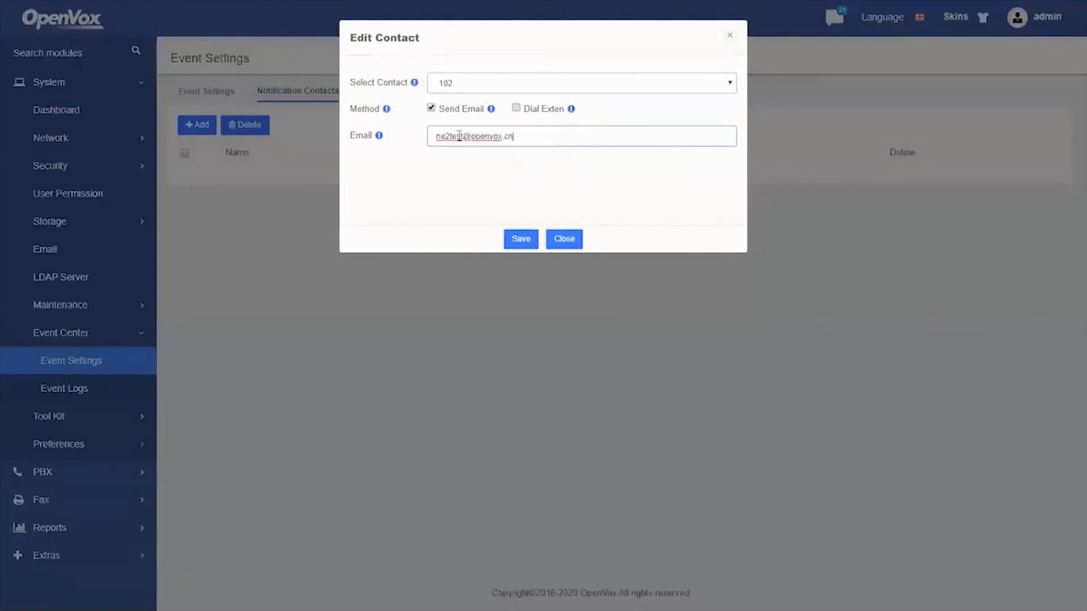
pyautogui.click(520, 243)
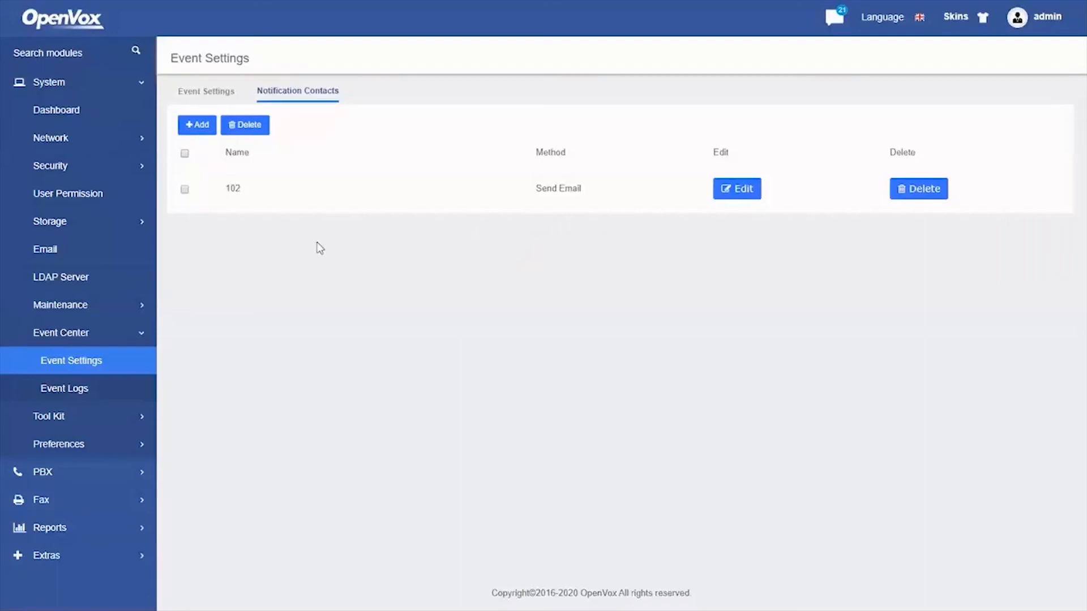
# Glance at the Email and Firmware Update pages, then return to Event Settings
pyautogui.click(94, 248)
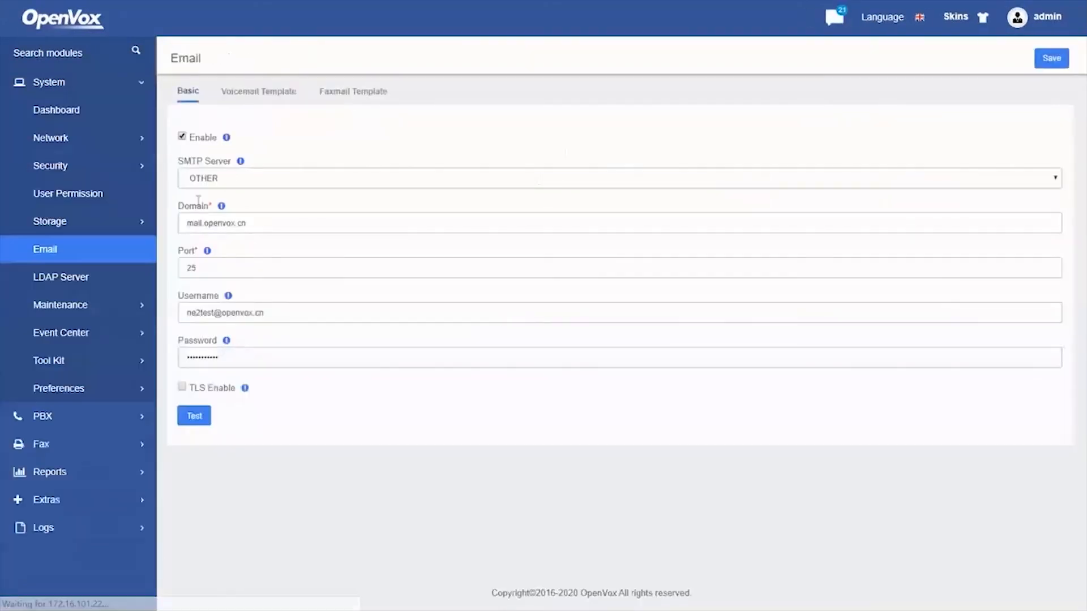
pyautogui.click(105, 310)
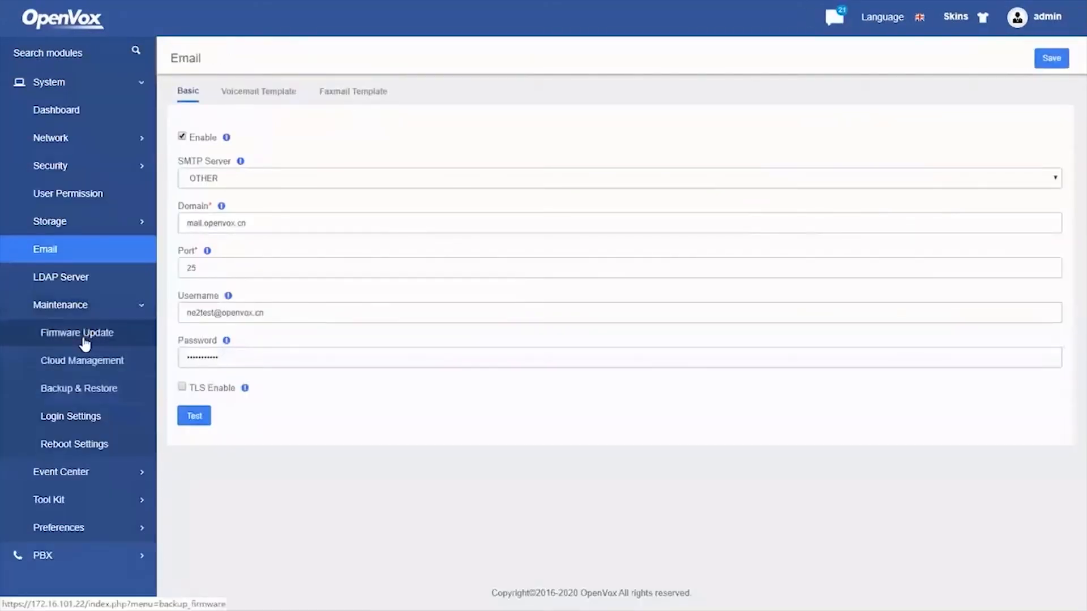
pyautogui.click(77, 330)
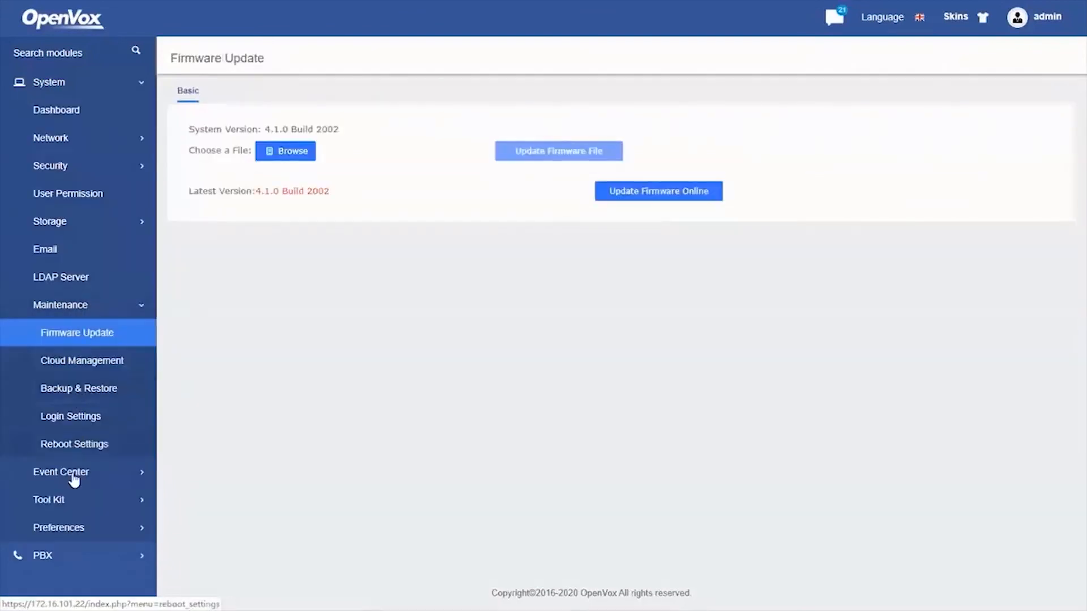
pyautogui.click(73, 480)
pyautogui.click(106, 496)
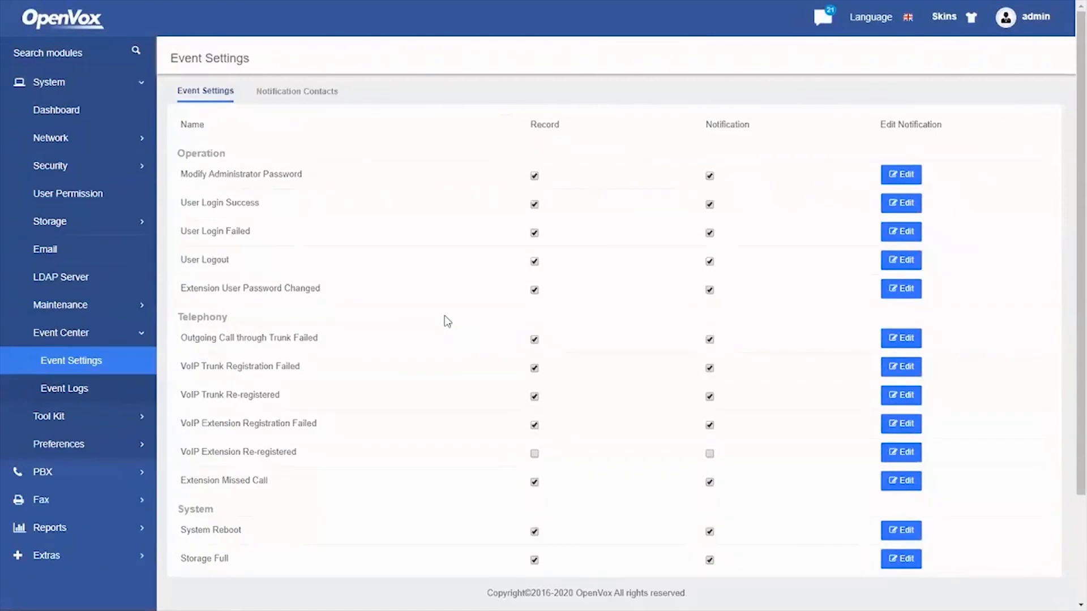
pyautogui.hotkey('alt', 'Tab')
pyautogui.hotkey('alt', 'Tab')
# Open Zoiper's Preferences window and place it beside the softphone
pyautogui.click(934, 313)
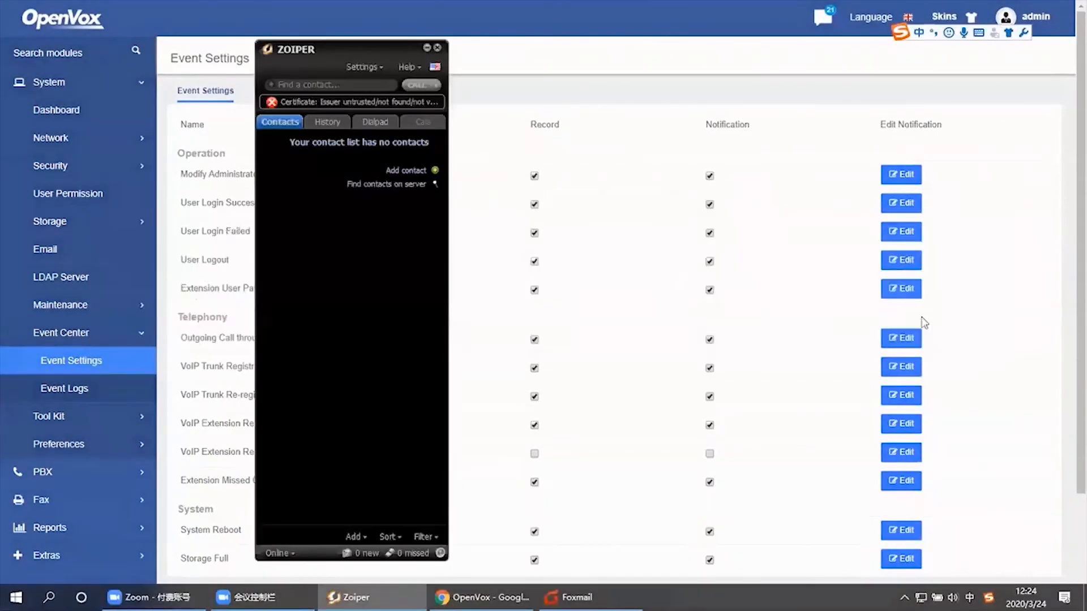
pyautogui.click(366, 67)
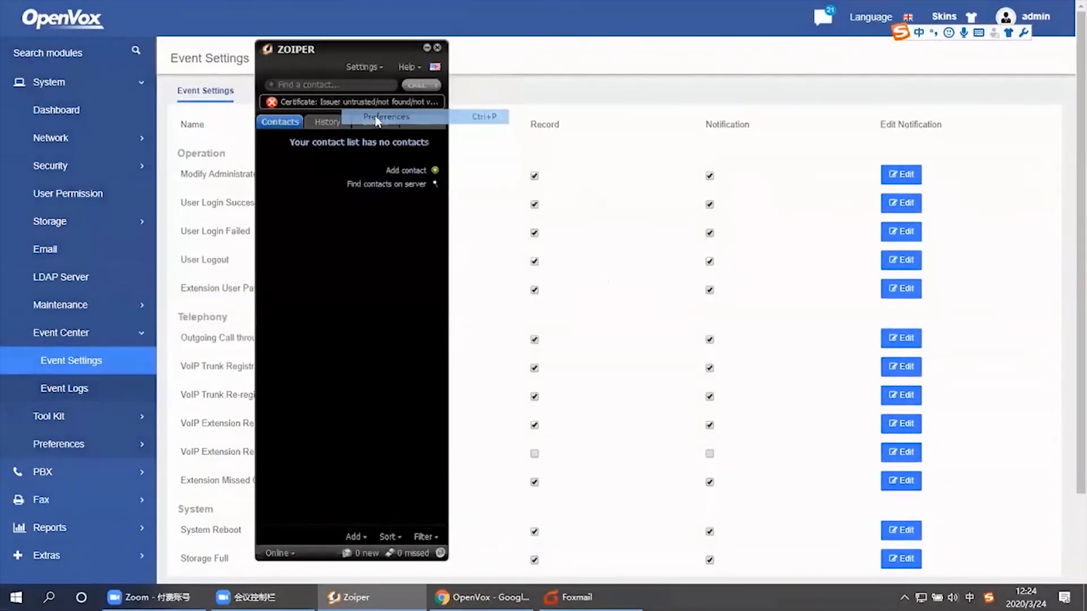
pyautogui.click(377, 121)
pyautogui.moveTo(430, 63); pyautogui.dragTo(790, 44)
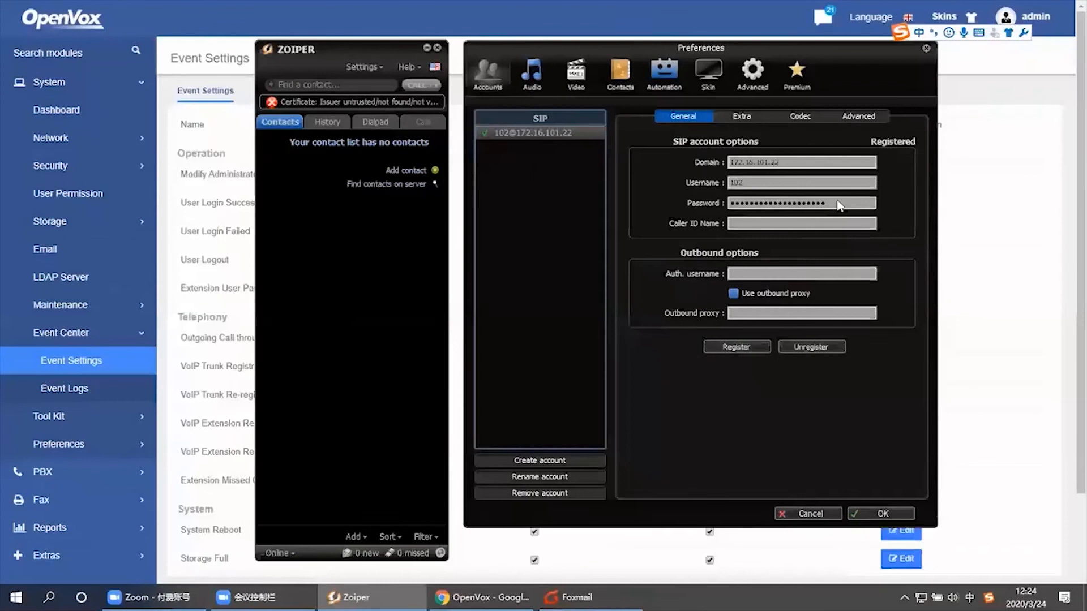
# Change account 102's password, then unregister and re-register it to trigger a 401 failure
pyautogui.moveTo(838, 204); pyautogui.dragTo(733, 206)
pyautogui.press('BackSpace')
pyautogui.write('••••••')
pyautogui.click(798, 347)
pyautogui.click(726, 350)
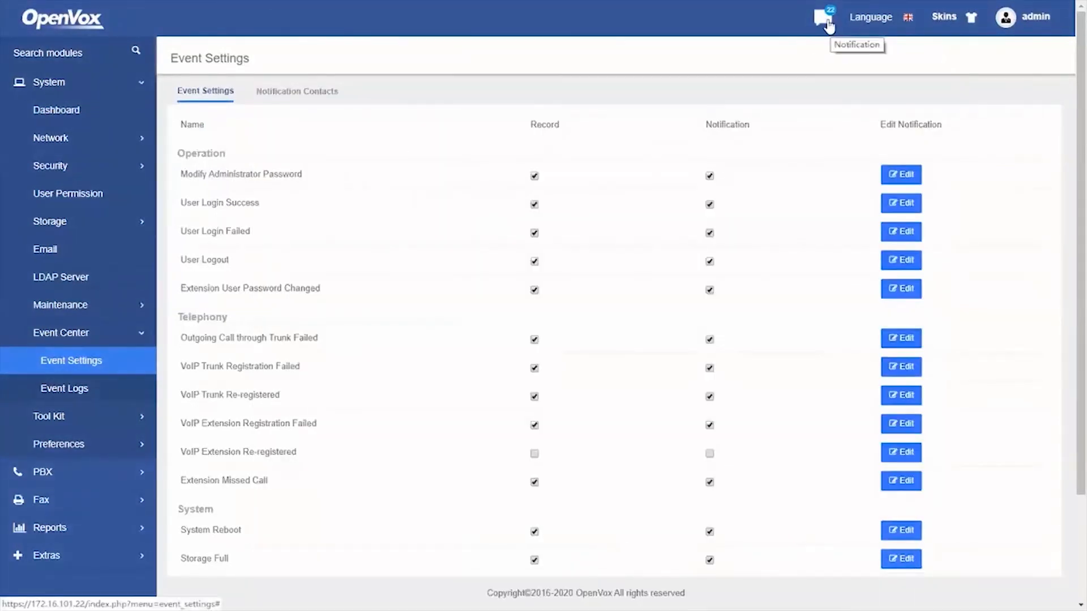
# Expand the VoIP Trunk Registration Failed notification for trunk 102, then switch to Foxmail
pyautogui.click(828, 26)
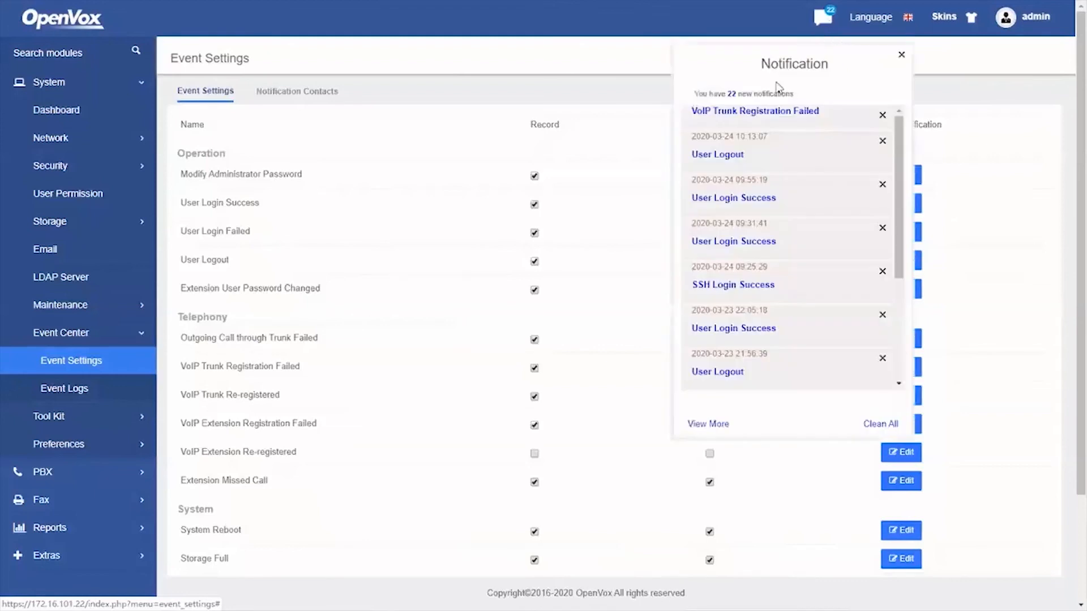
pyautogui.click(760, 112)
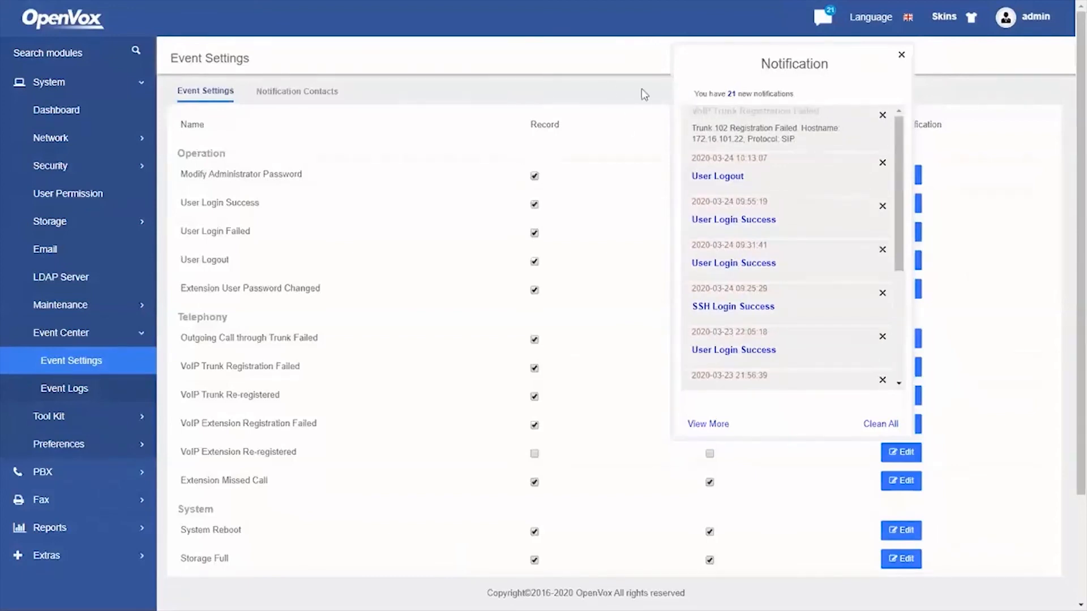
pyautogui.hotkey('alt', 'Tab')
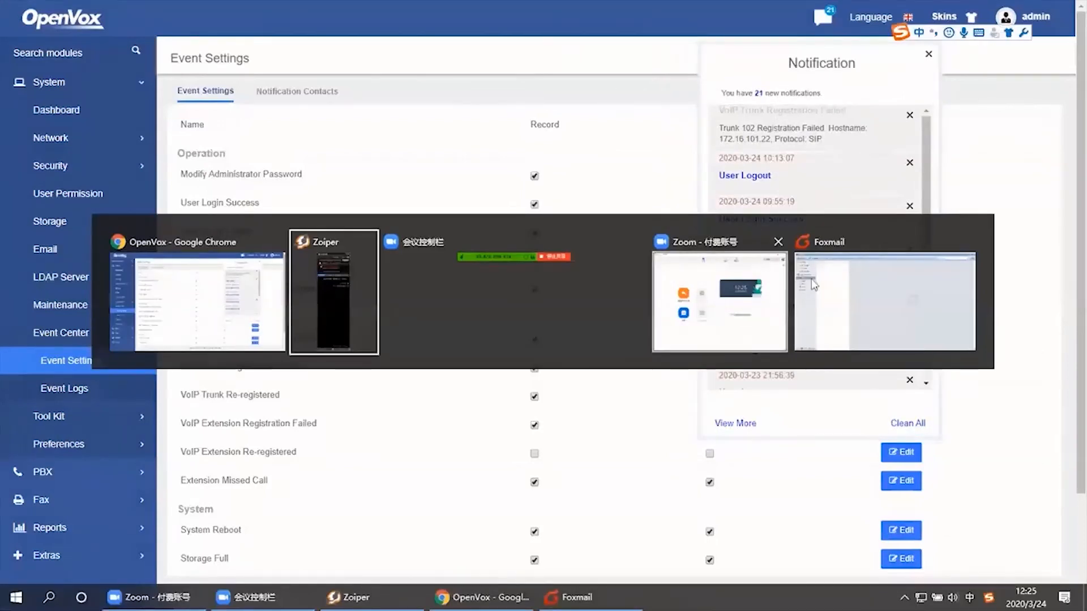
pyautogui.hotkey('alt', 'Tab')
pyautogui.hotkey('alt', 'Tab')
pyautogui.hotkey('alt', 'Tab')
# Fetch mail and read the IPPBX trunk 102 alert, then close the PBX notification list
pyautogui.click(27, 28)
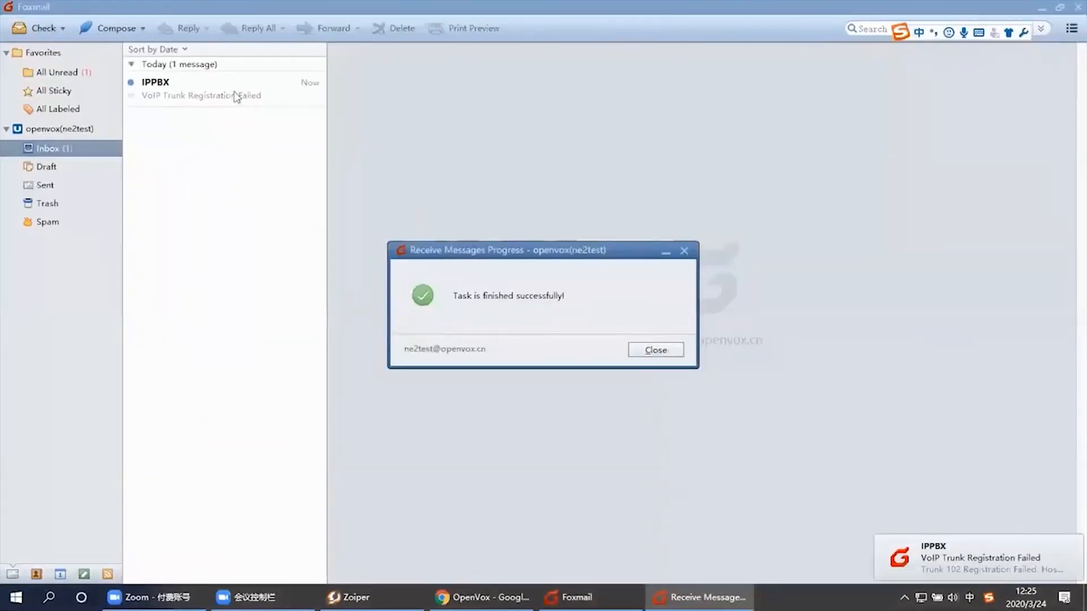
pyautogui.click(233, 92)
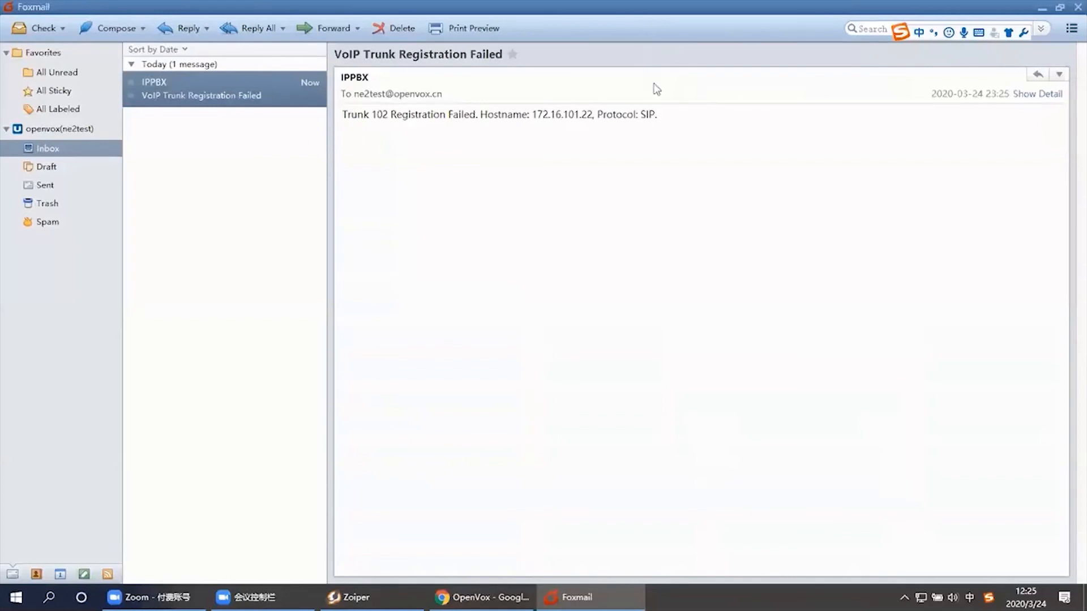
pyautogui.hotkey('alt', 'Tab')
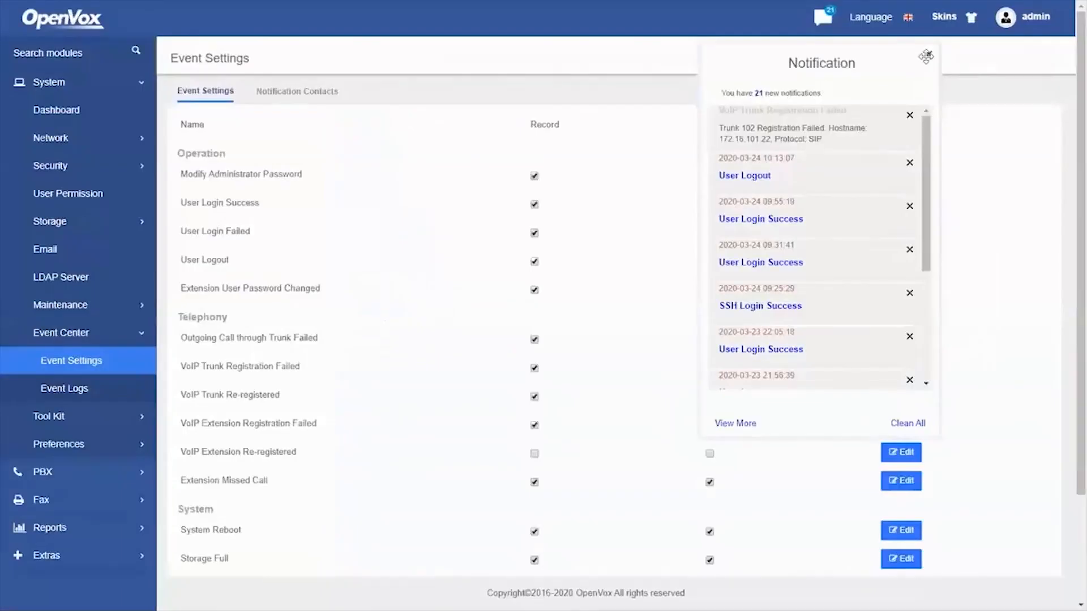
pyautogui.click(929, 55)
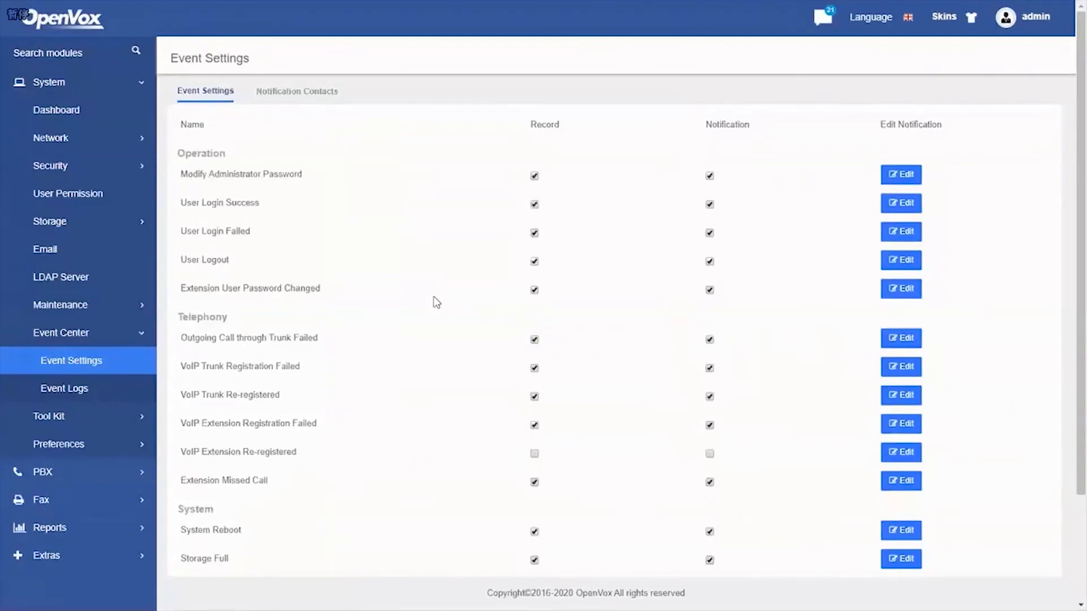
# Exit full screen and close the Event.mp4 video in PotPlayer
pyautogui.doubleClick(936, 176)
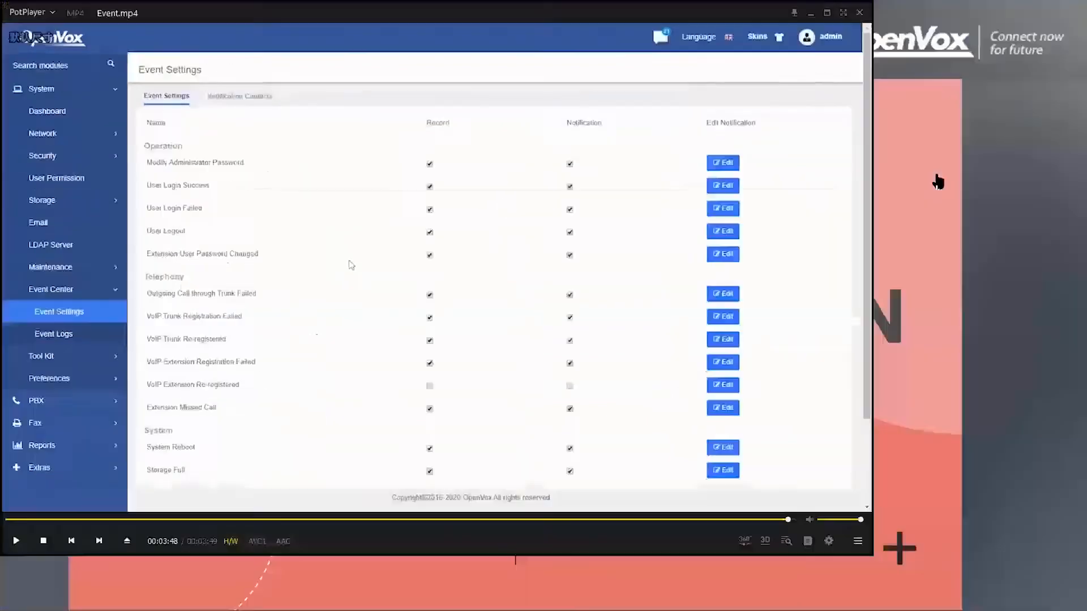
pyautogui.click(859, 12)
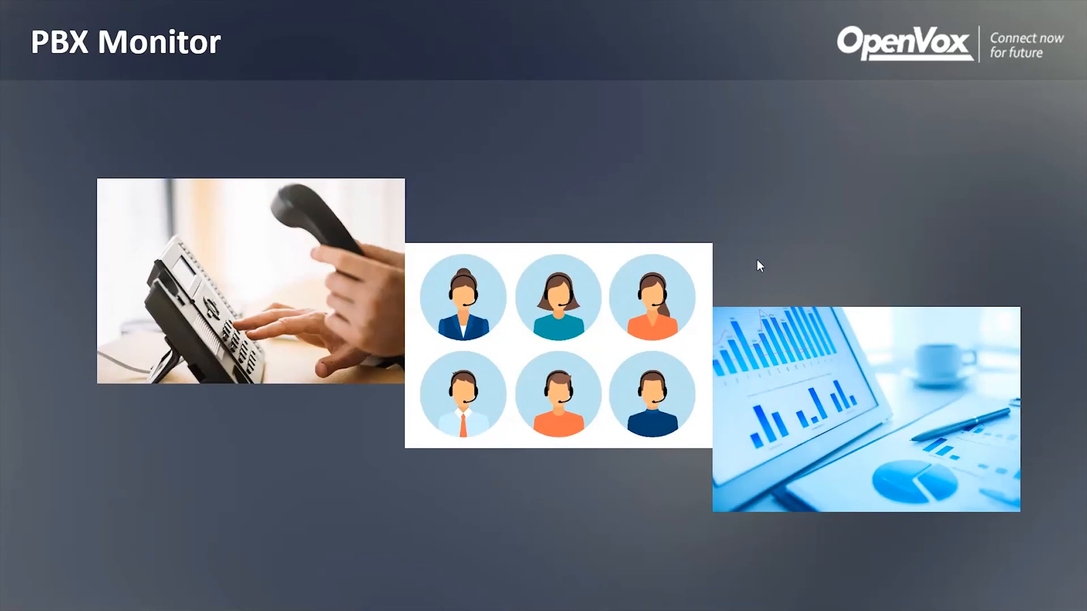
# Play the PBX Monitor slide's linked Monitor.mp4 video, confirming the Office open-file prompt
pyautogui.click(398, 344)
pyautogui.click(565, 378)
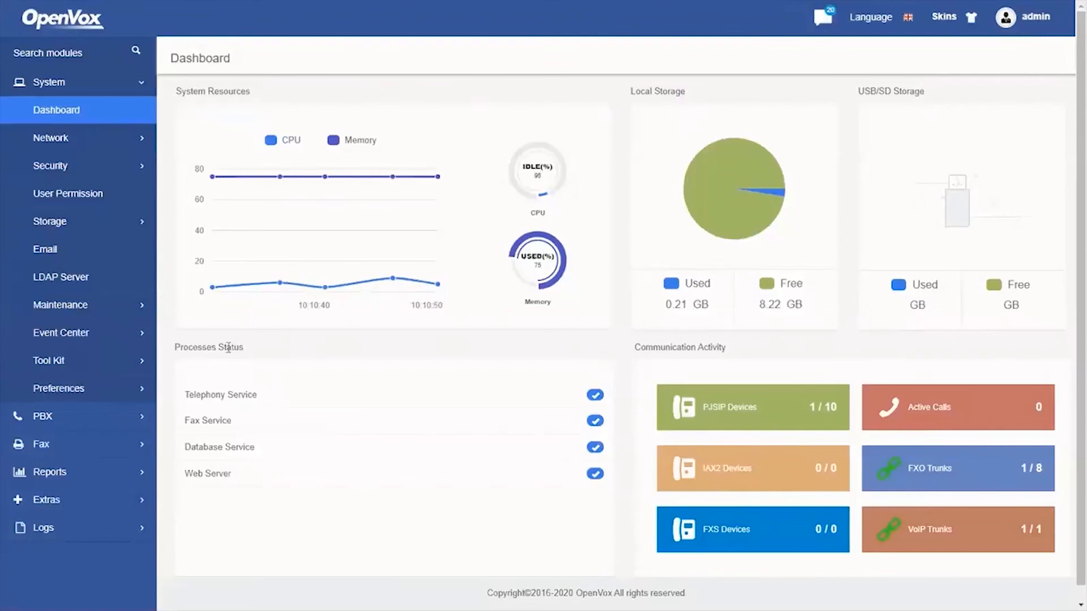
# On the PBX Monitor page, view the FXO, SIP/IAX, Conference, Parking, Queue and Concurrent Calls tabs
pyautogui.click(76, 418)
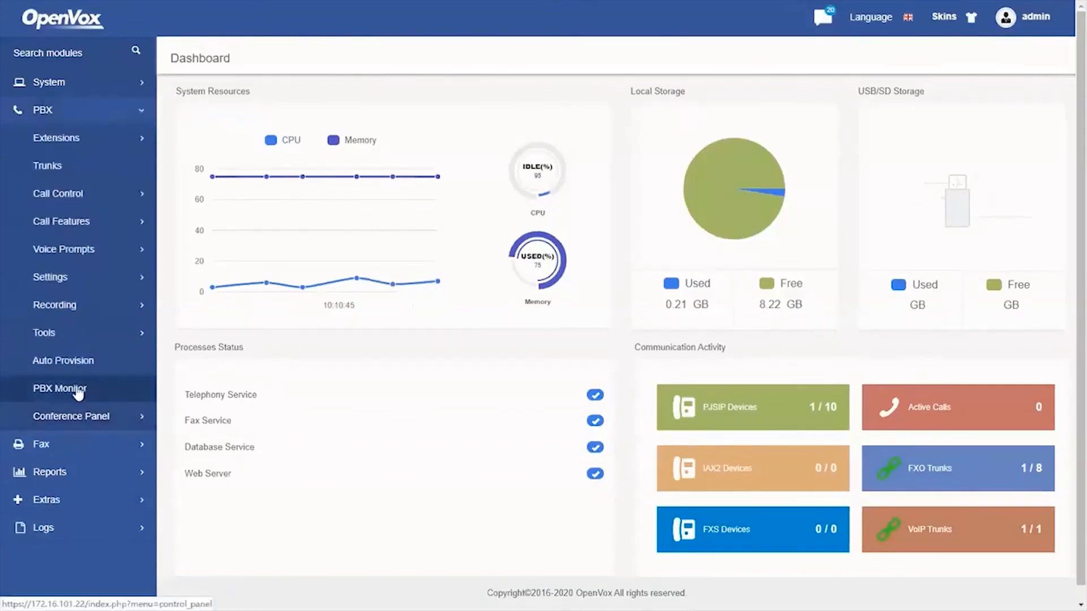
pyautogui.click(77, 388)
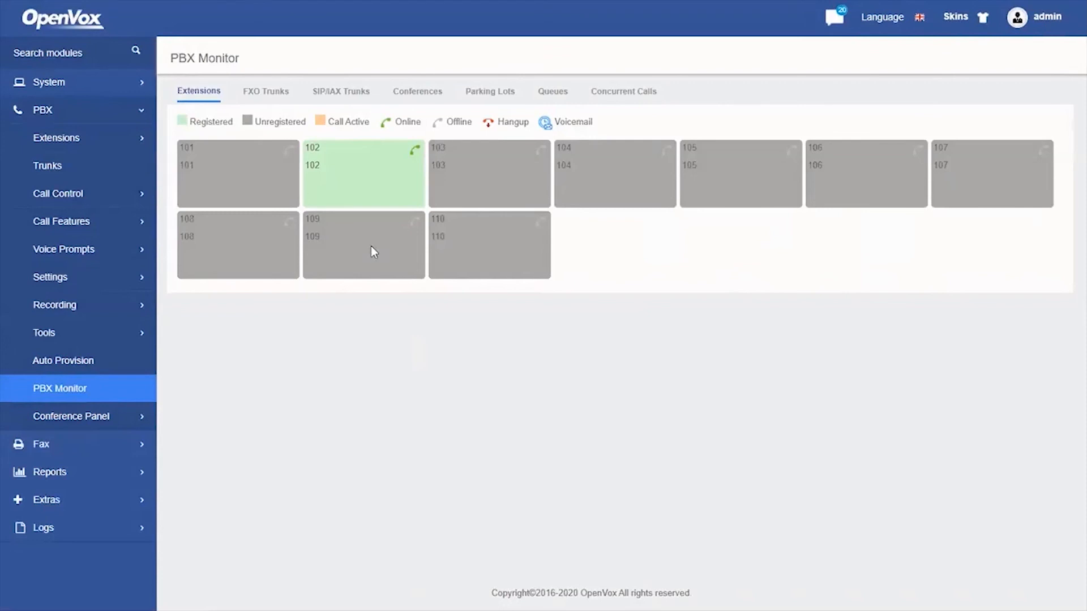
pyautogui.click(264, 96)
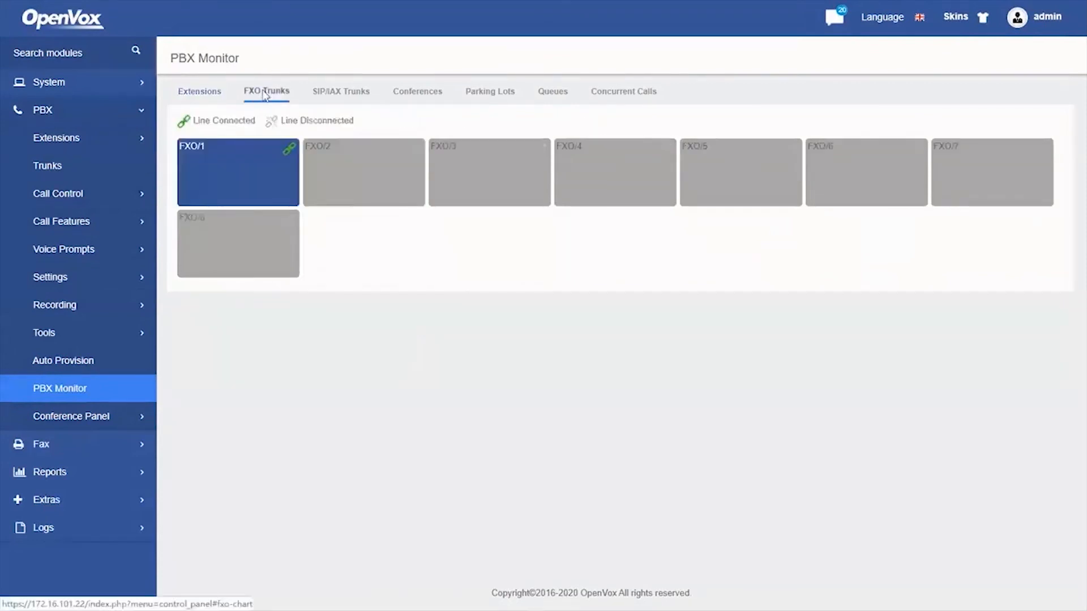
pyautogui.click(331, 96)
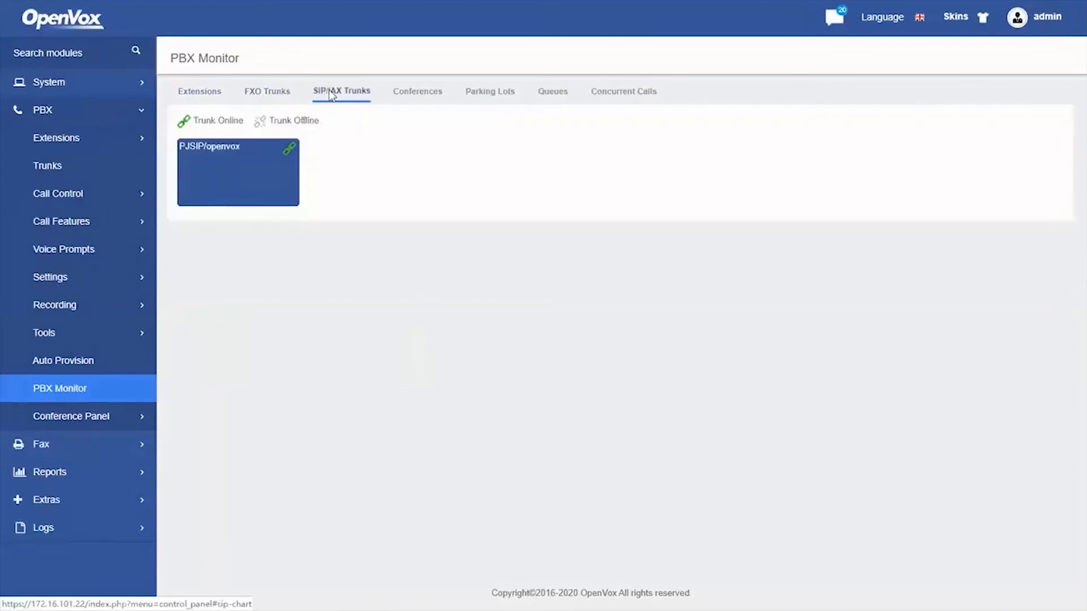
pyautogui.click(431, 92)
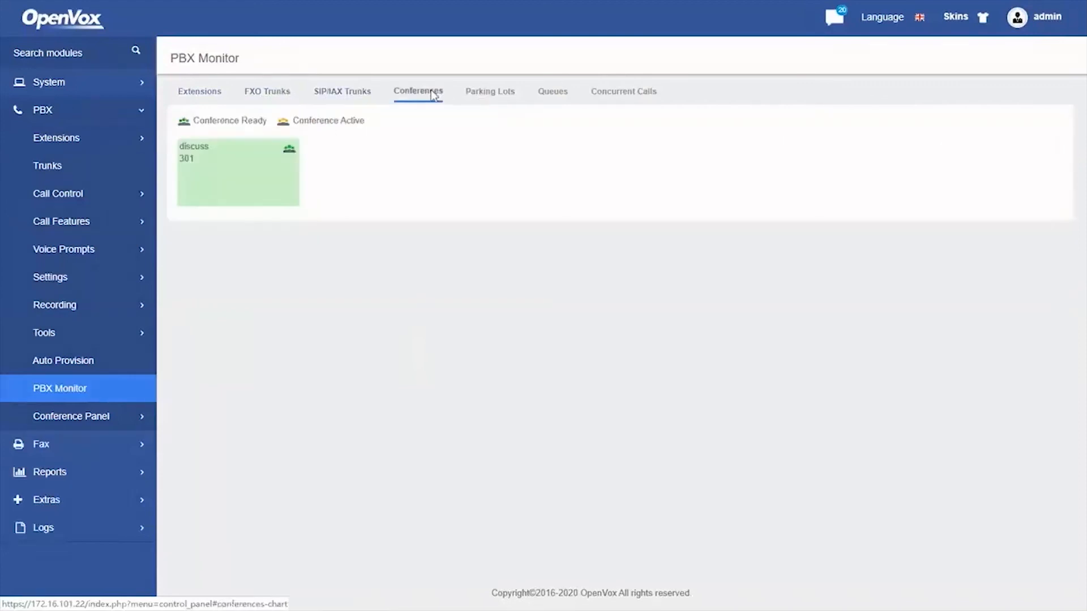
pyautogui.click(478, 96)
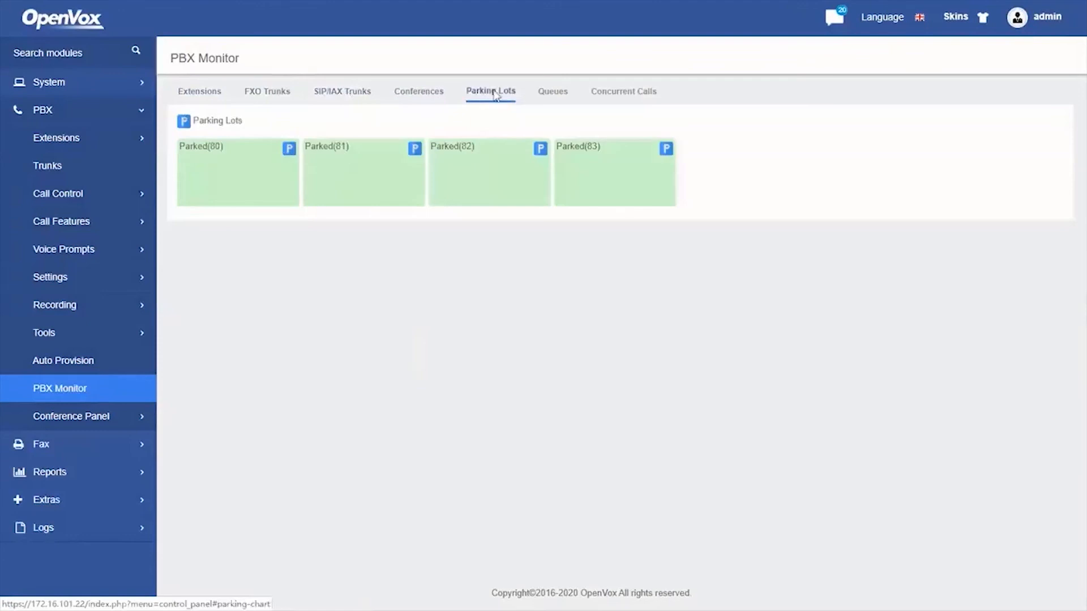
pyautogui.click(553, 98)
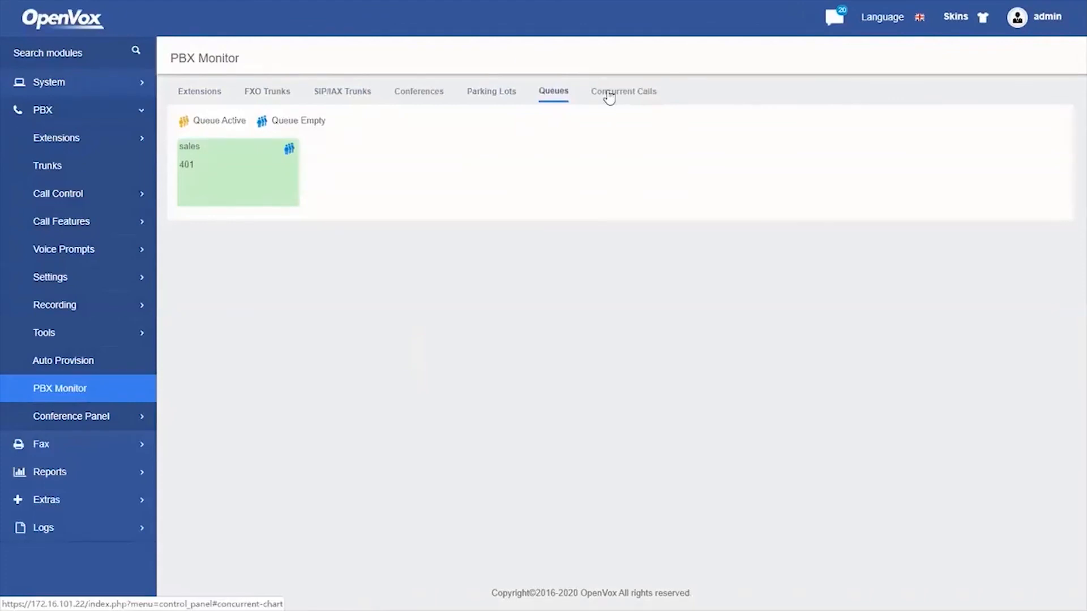
pyautogui.click(610, 96)
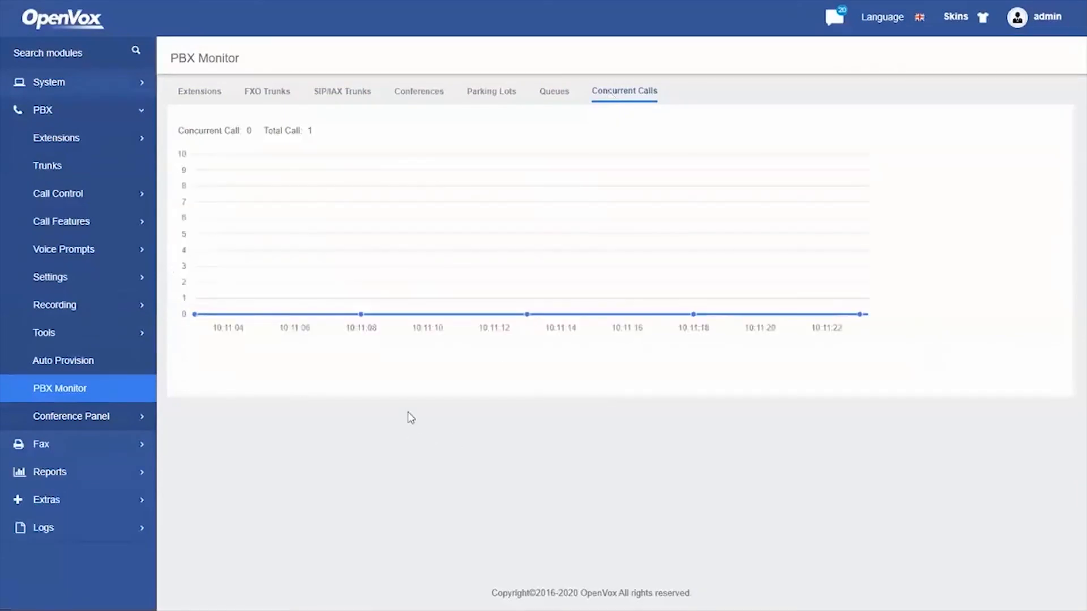
# Close the Monitor video and advance the slideshow to the Q & A slide
pyautogui.doubleClick(560, 287)
pyautogui.click(859, 12)
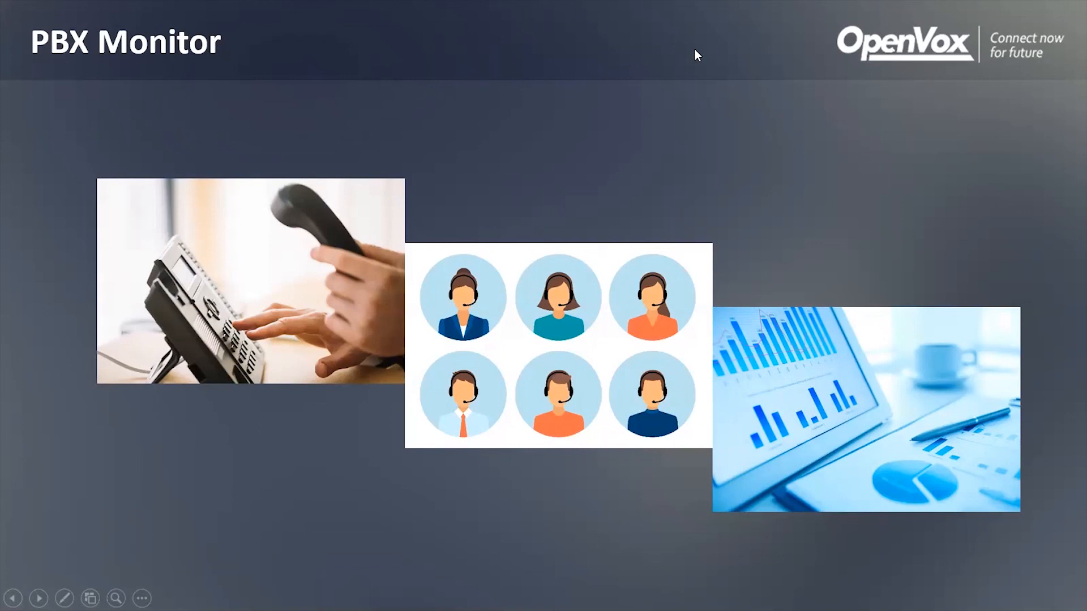
pyautogui.click(674, 136)
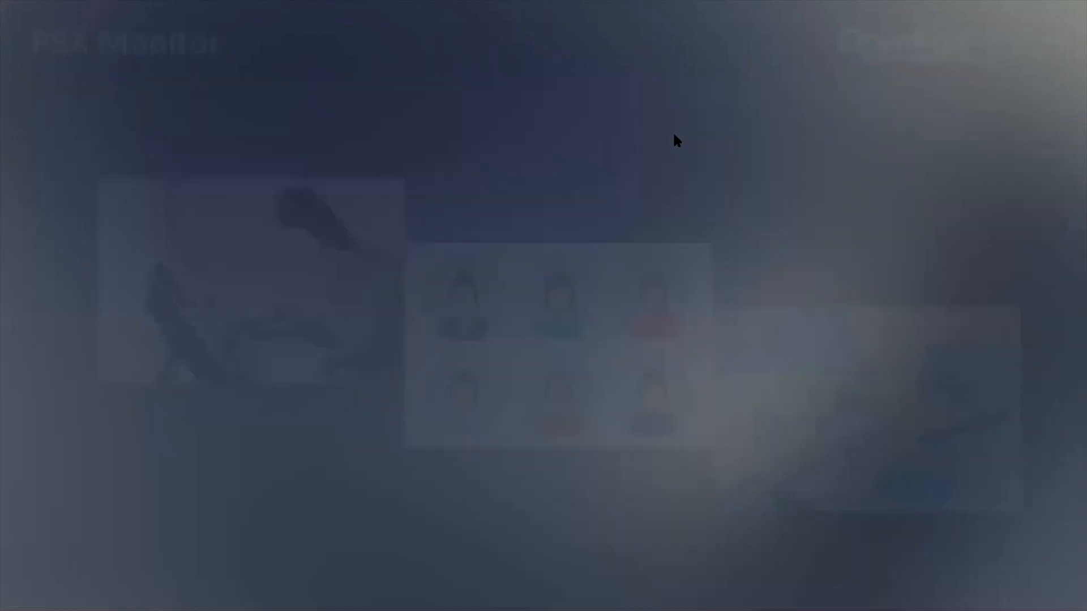